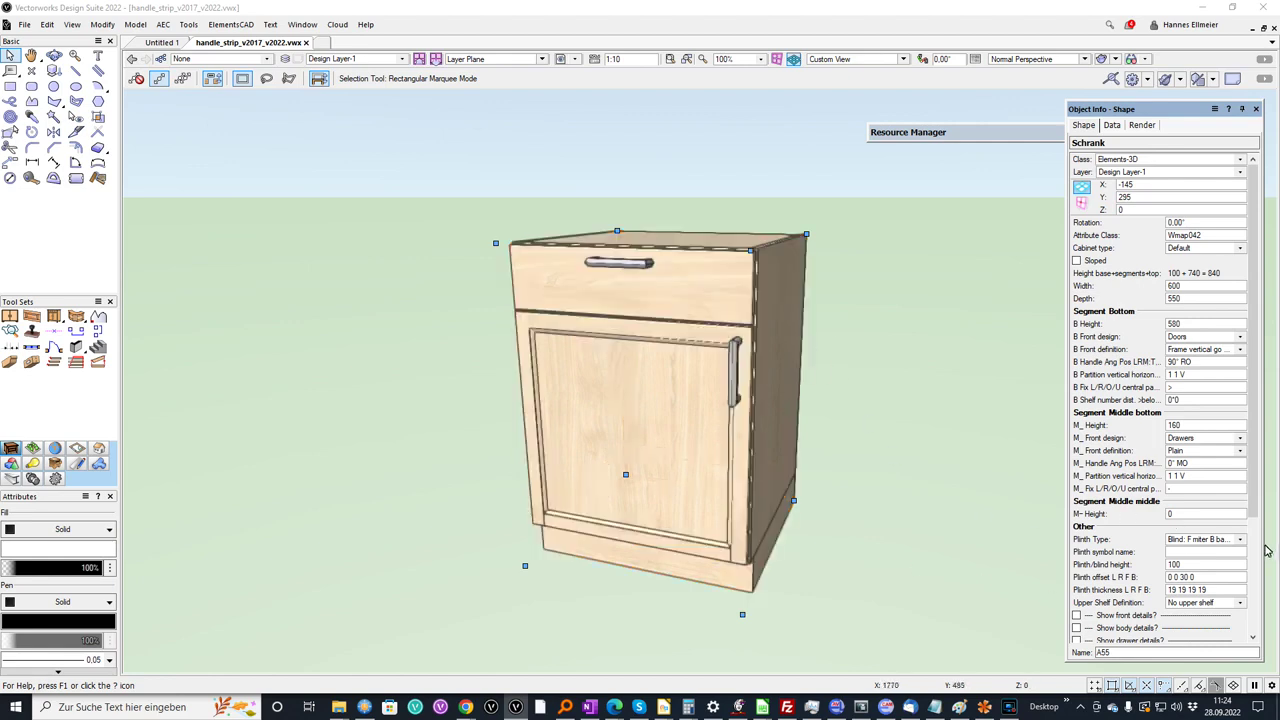
Assign the handle symbol Griff 11 to the cabinet's bottom and middle bottom segments in the cabinet configuration
scroll(1262, 550, down, 3)
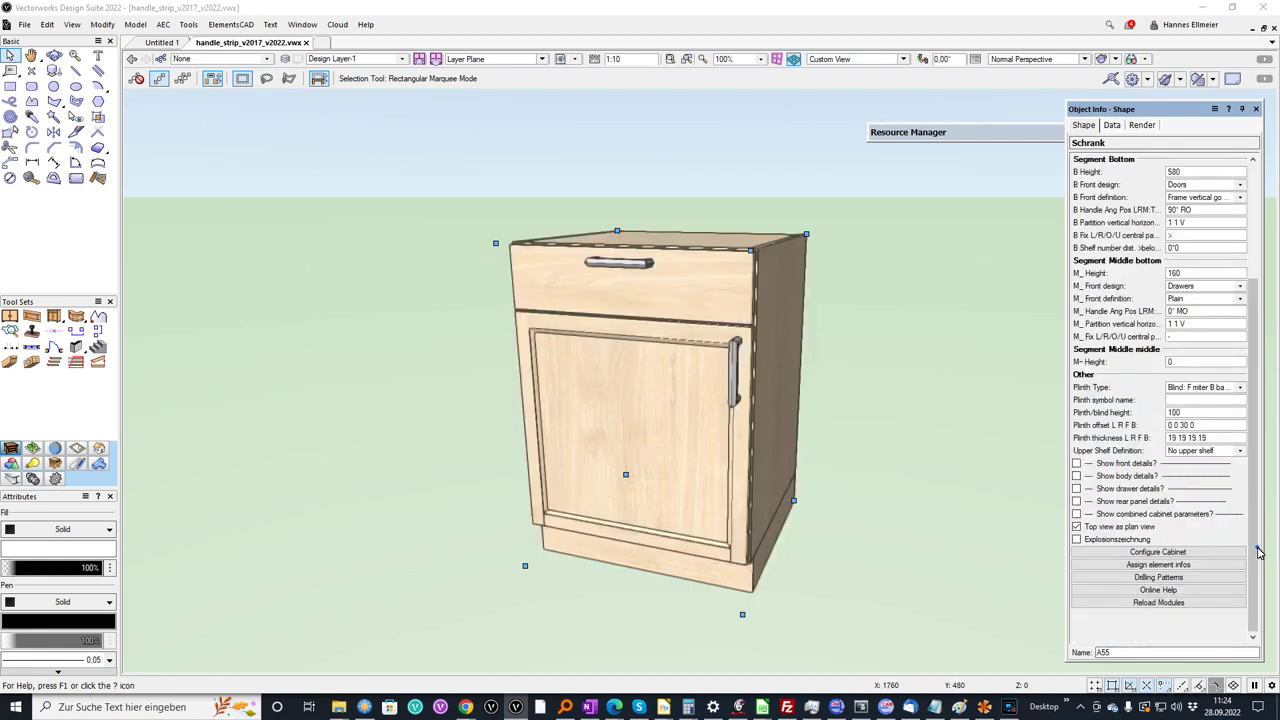
click(1168, 552)
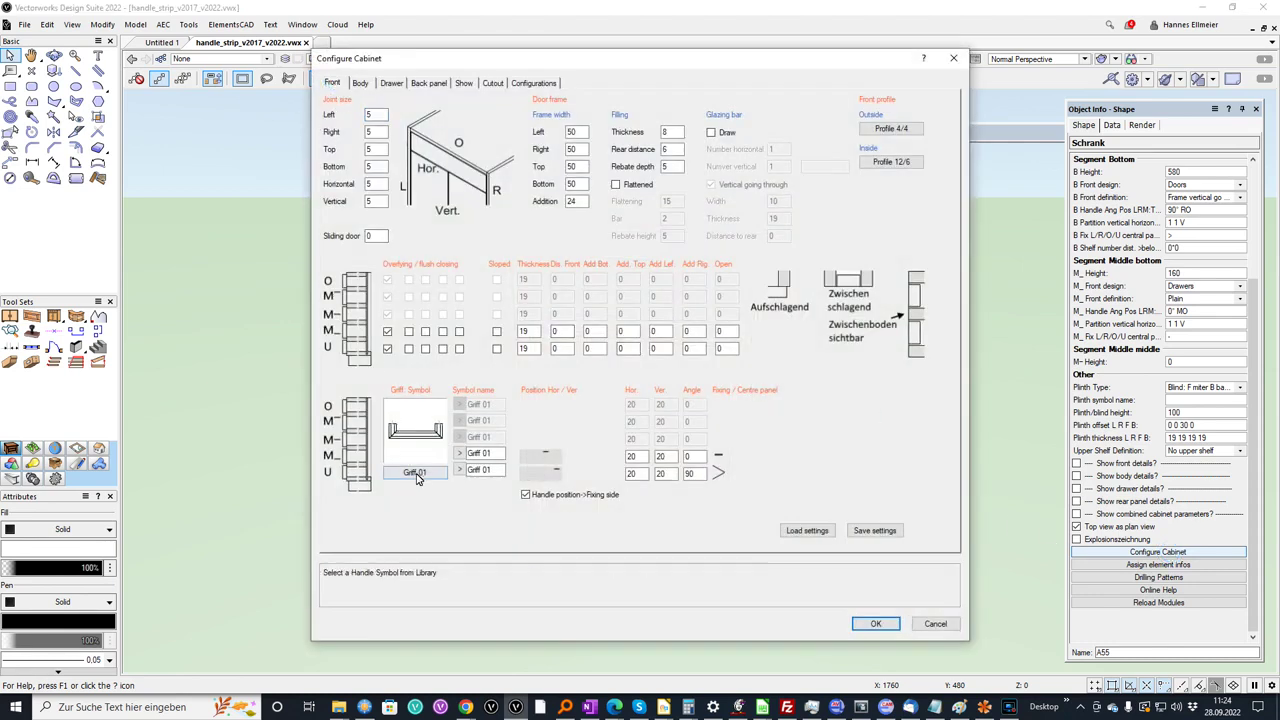
click(419, 476)
click(615, 338)
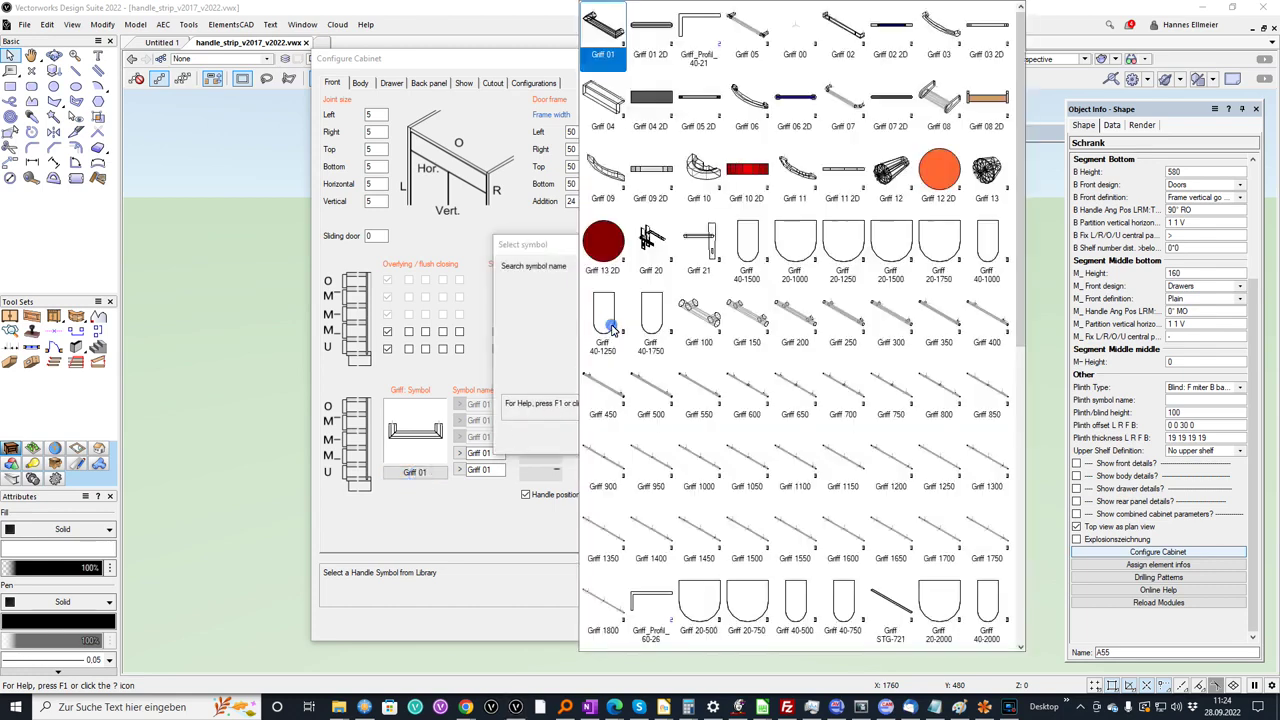
click(803, 180)
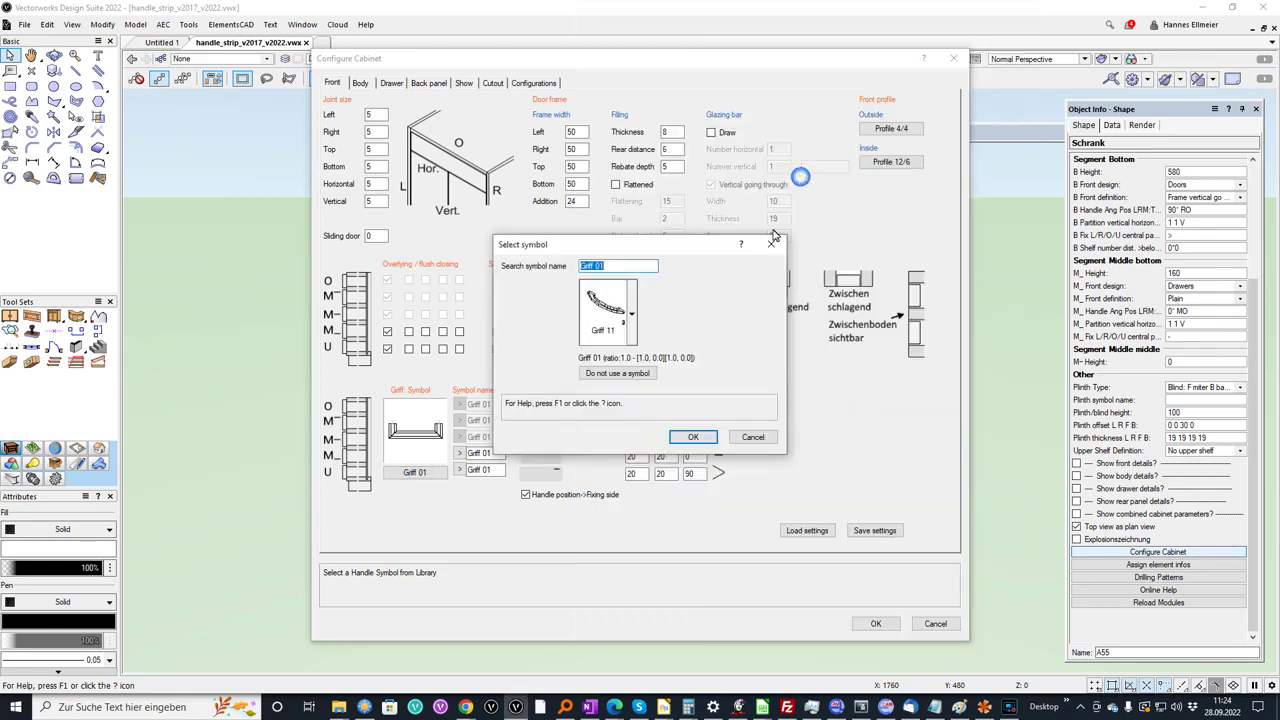
click(692, 437)
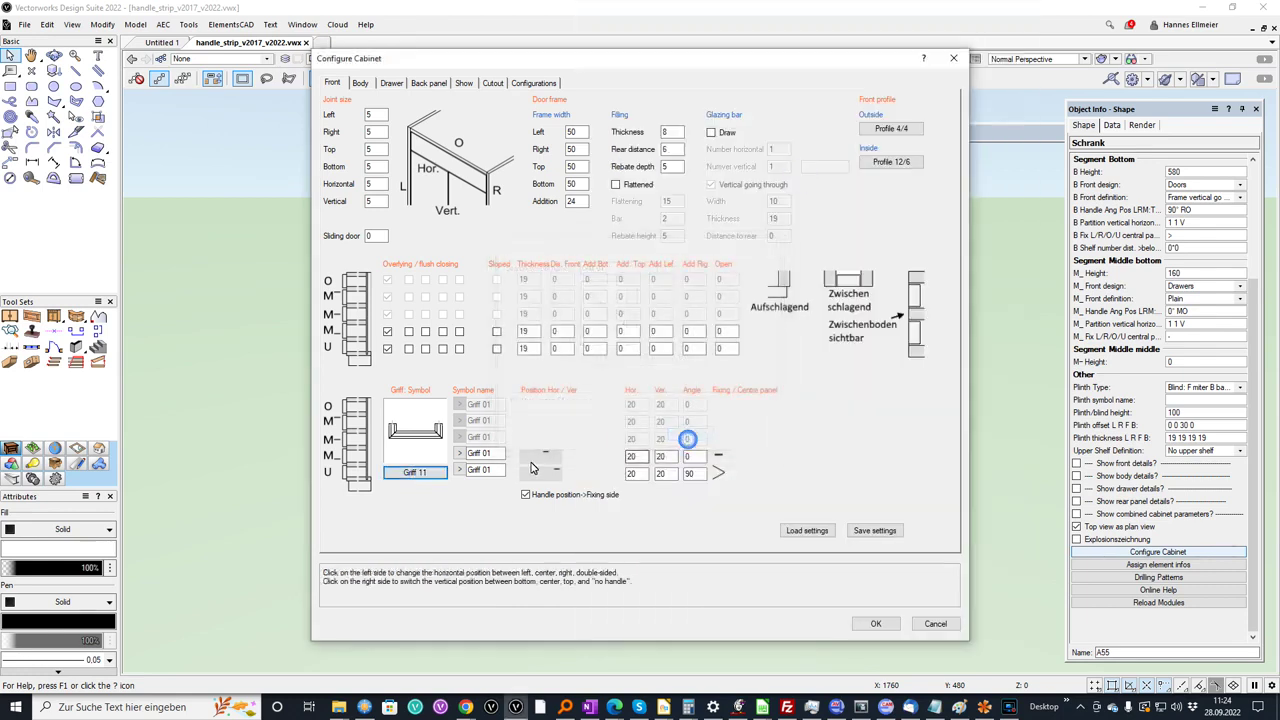
click(460, 470)
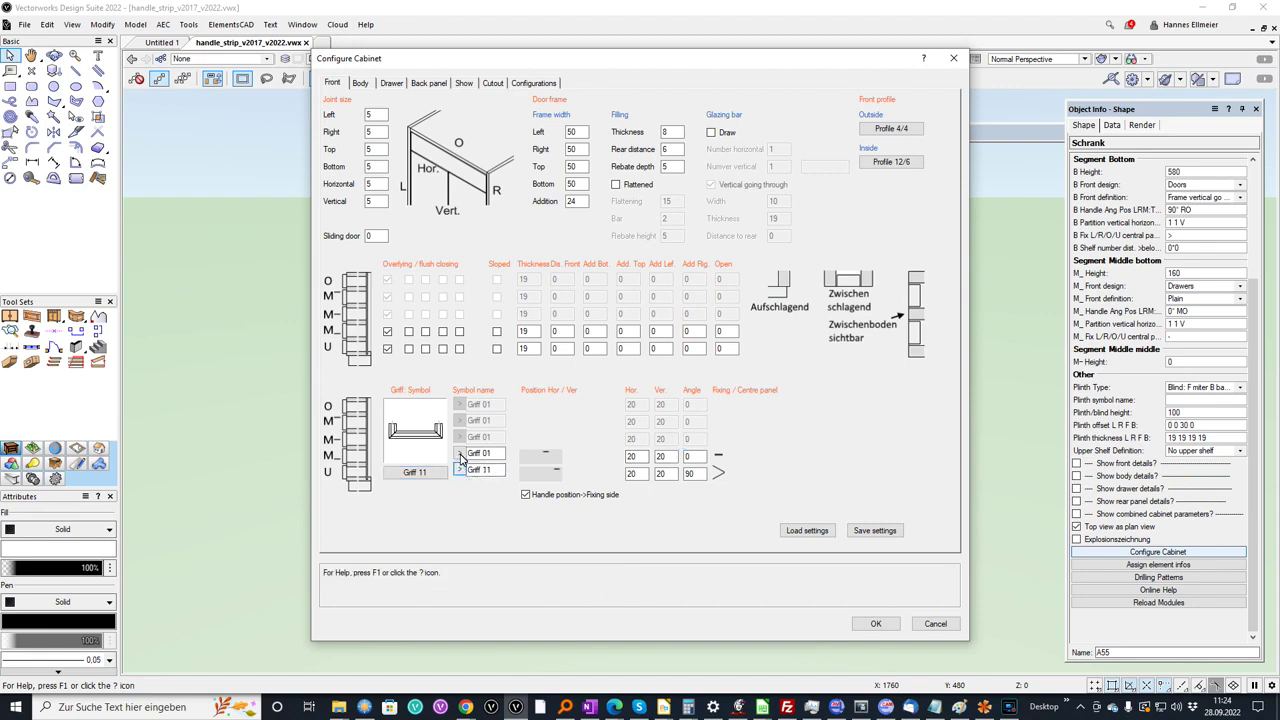
click(460, 453)
click(875, 623)
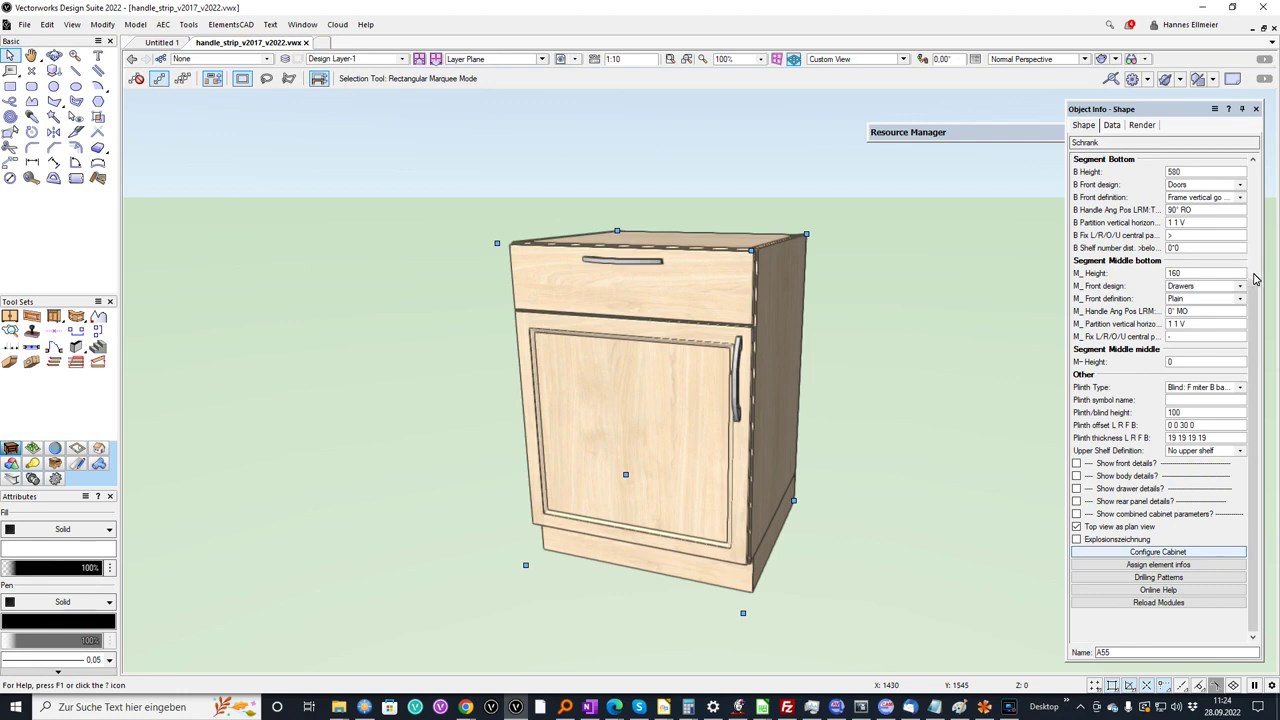
Set the bottom segment's fixing side to < so the door is assigned the opposite side
drag(1256, 286, 1257, 178)
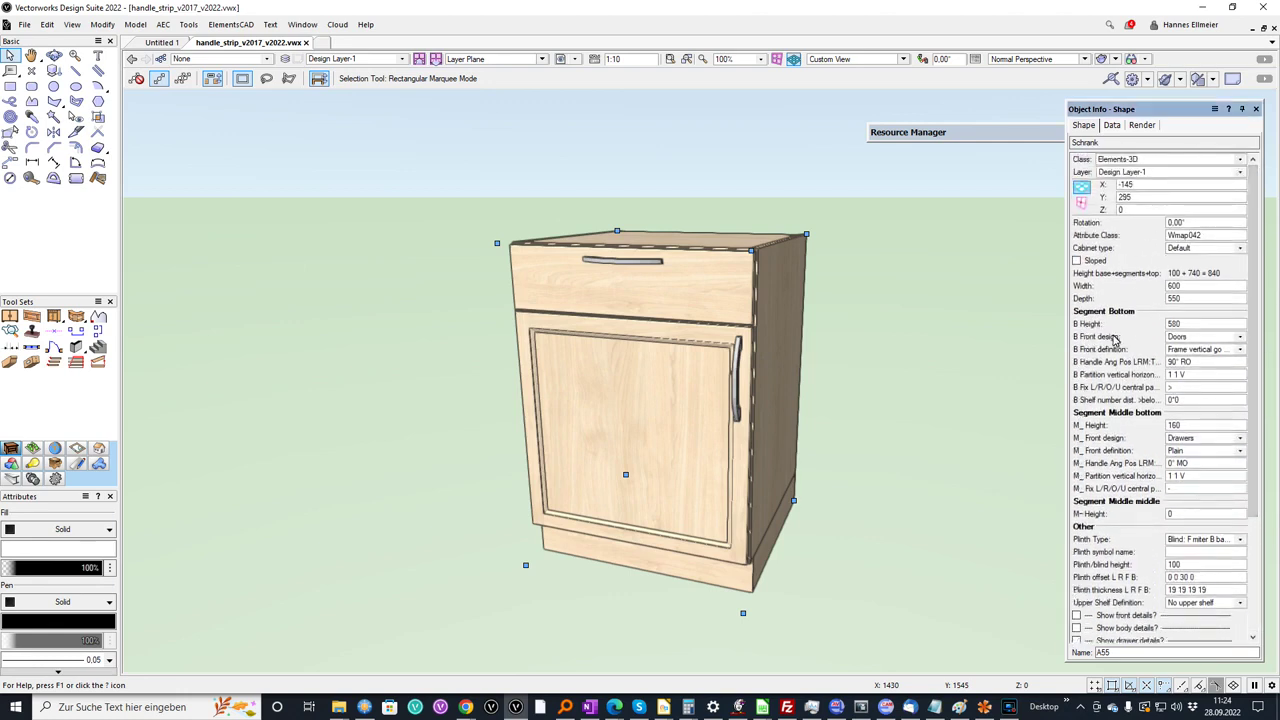
click(1184, 388)
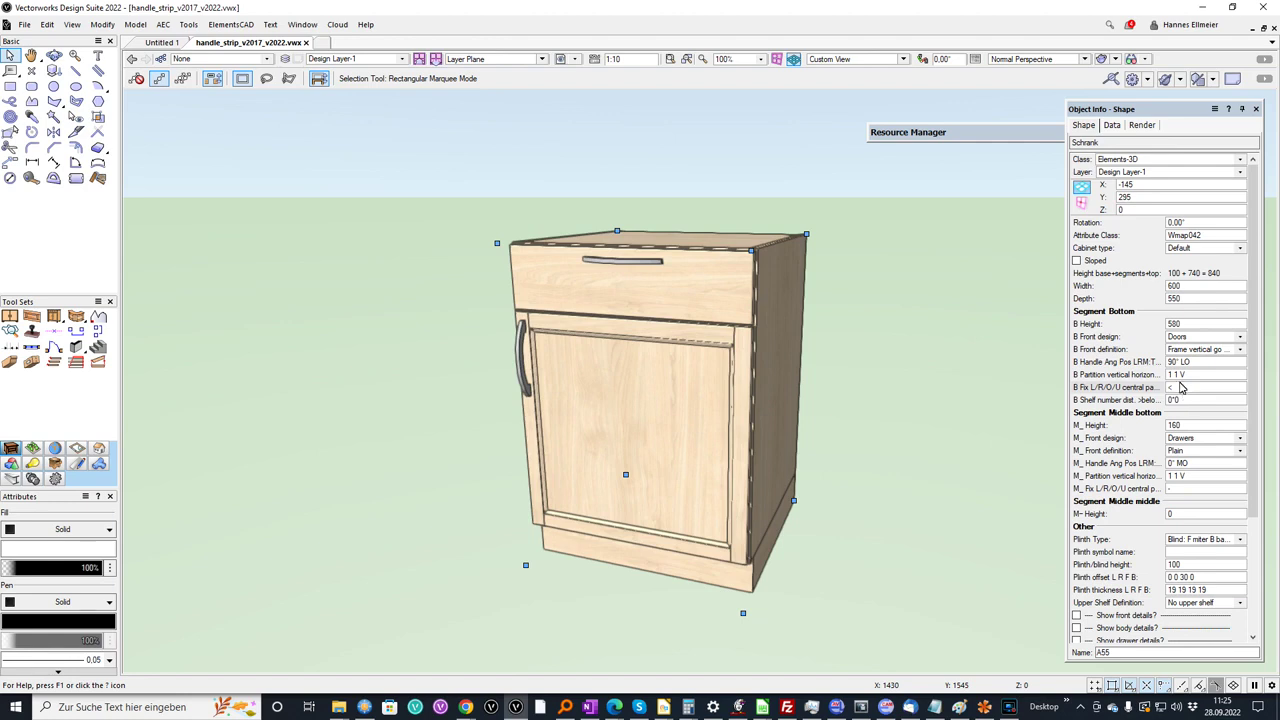
Try turning the bottom door's handle horizontal by changing its angle, and undo the change
click(1173, 363)
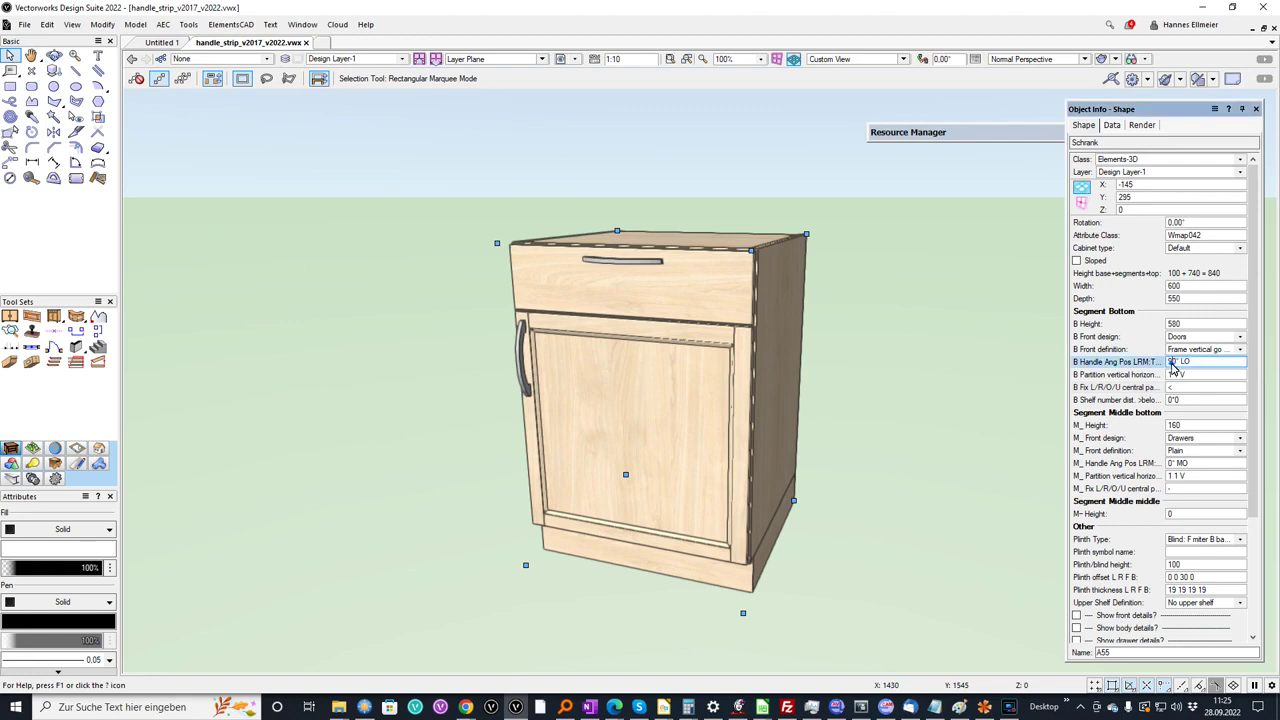
key(BackSpace)
key(Return)
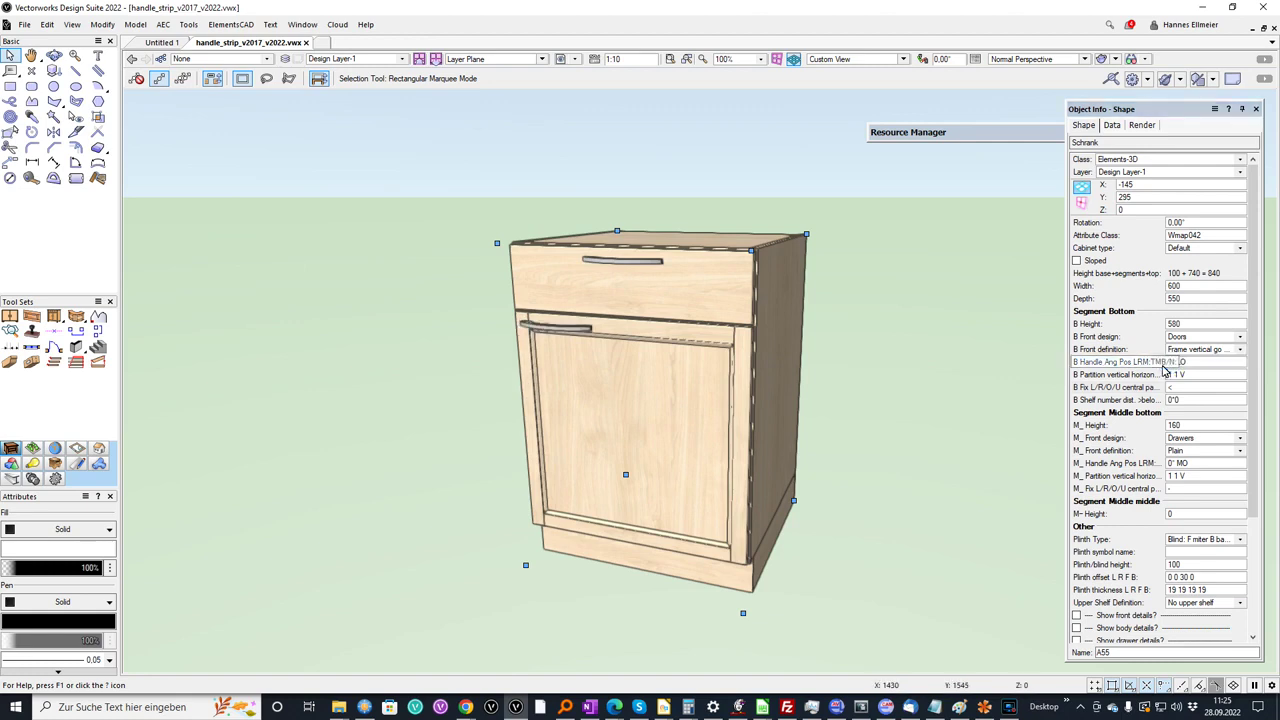
key(ctrl+z)
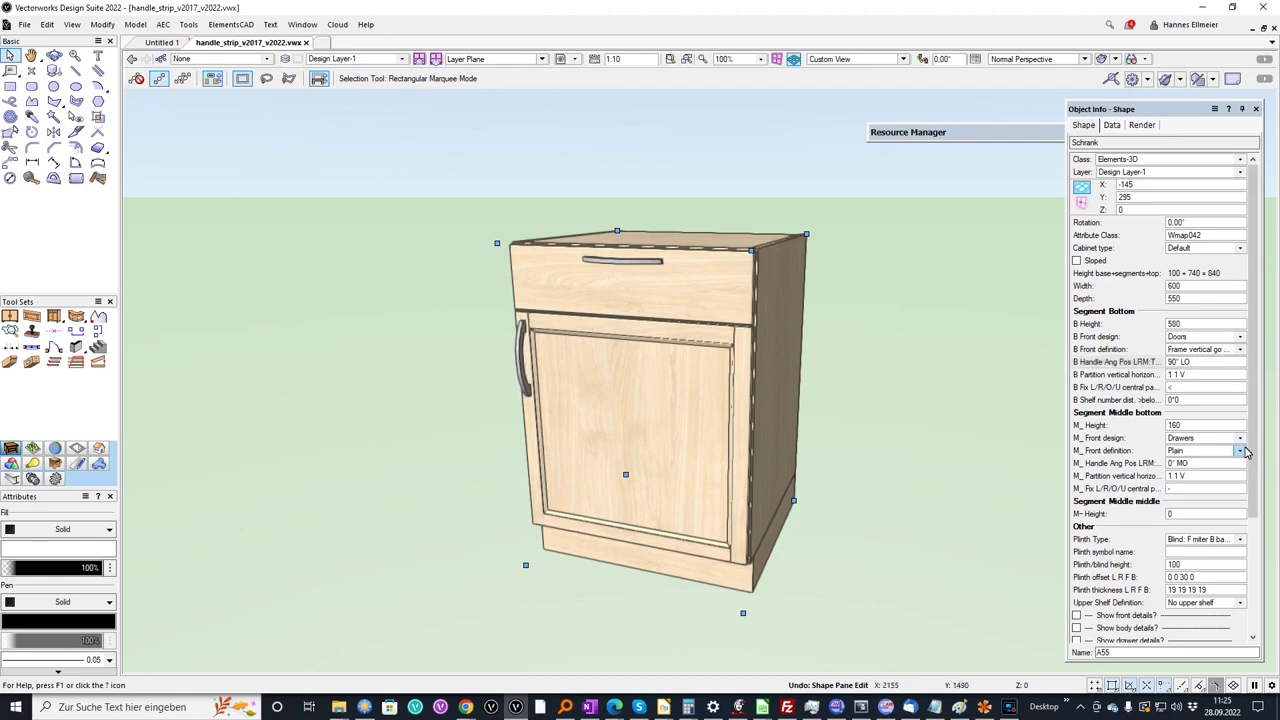
Switch the bottom segment's fixing side to > in the cabinet configuration
drag(1258, 455, 1255, 538)
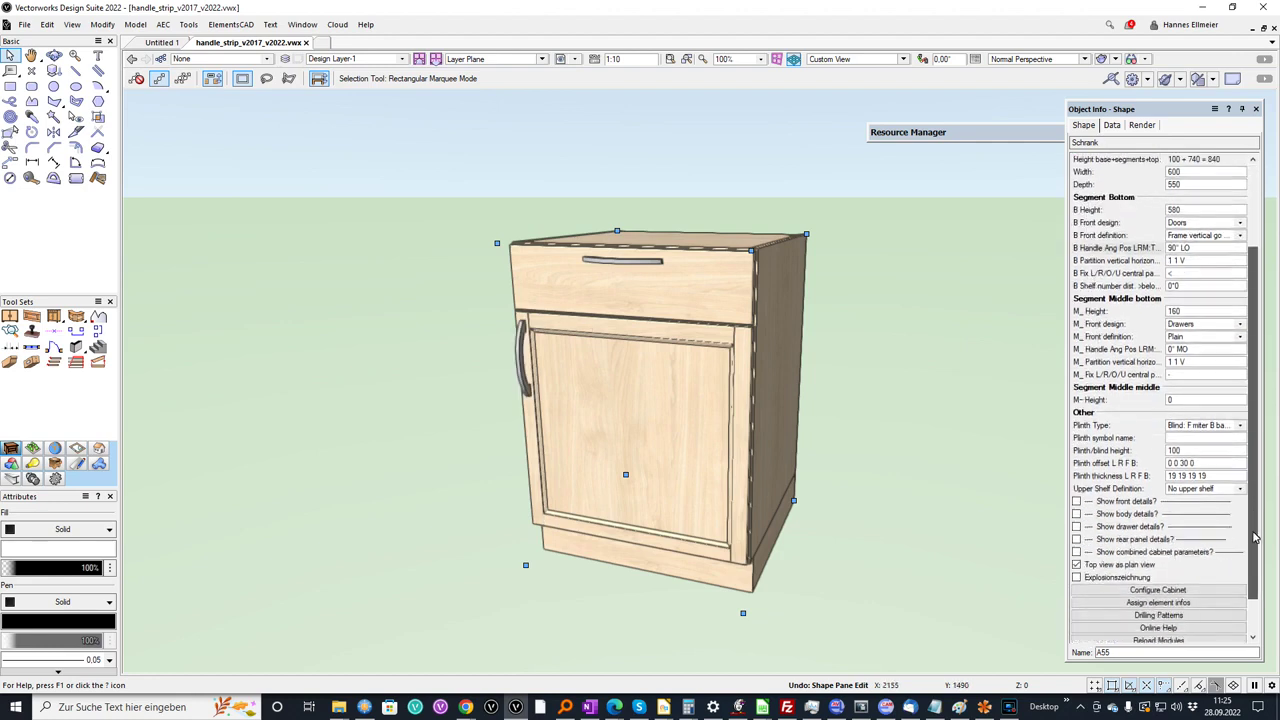
click(1180, 591)
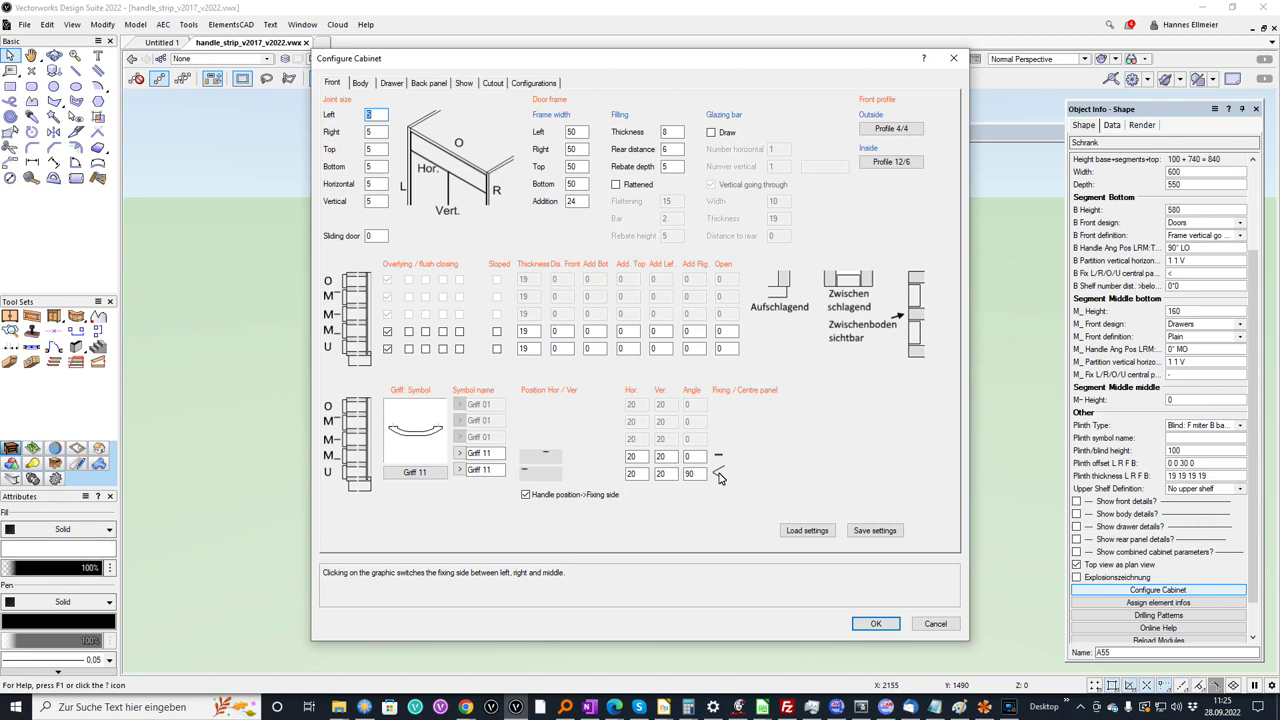
click(718, 474)
click(718, 474)
click(718, 475)
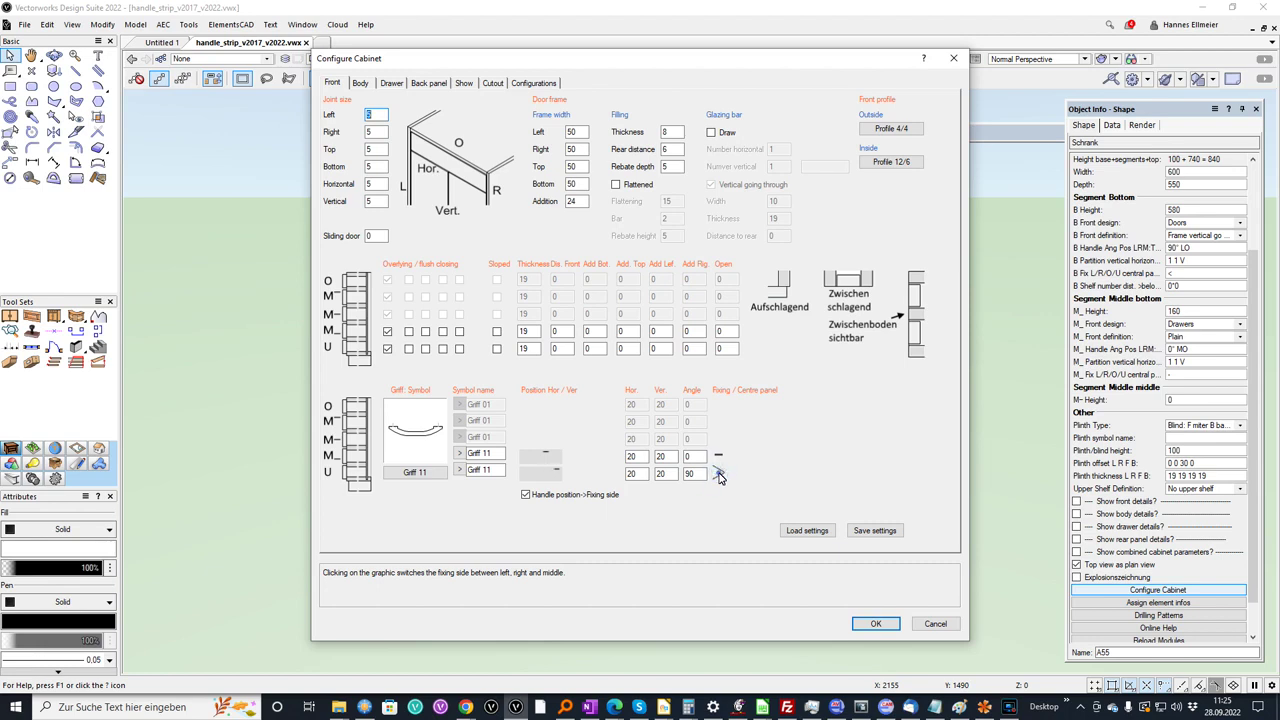
Cycle the bottom segment's vertical handle position through its options and back to the top position
click(558, 477)
click(558, 477)
click(557, 475)
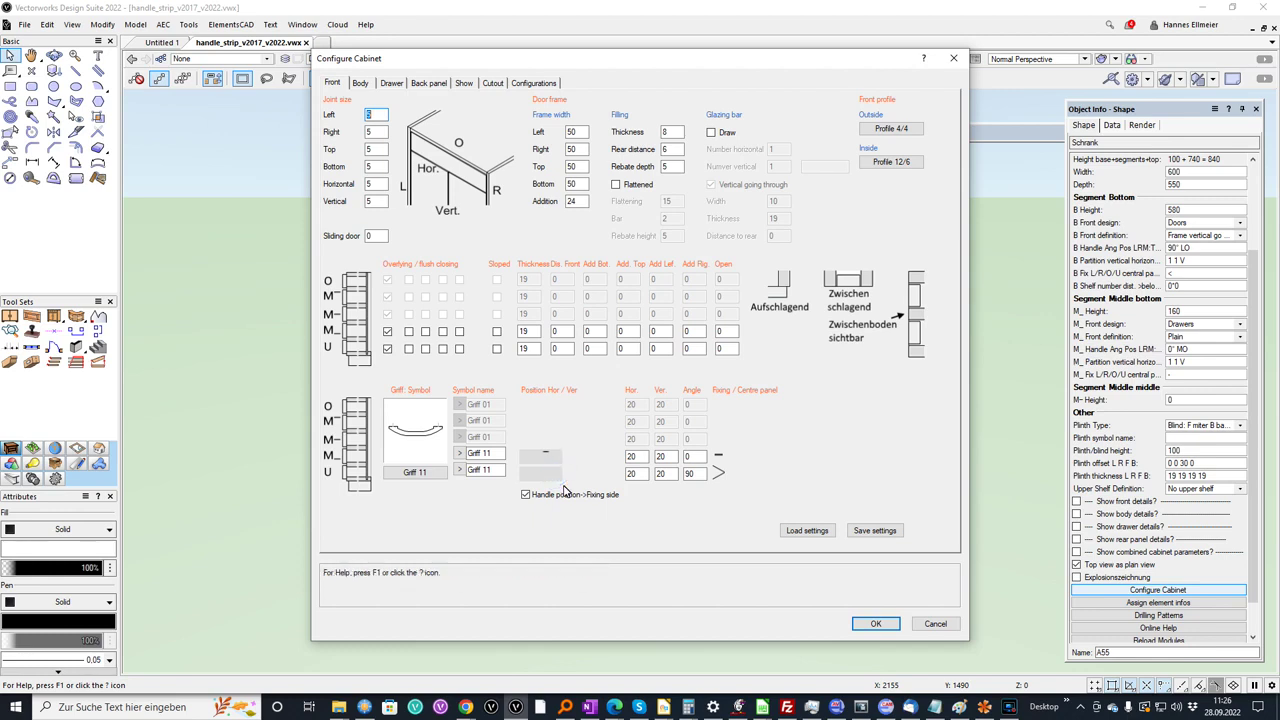
click(557, 476)
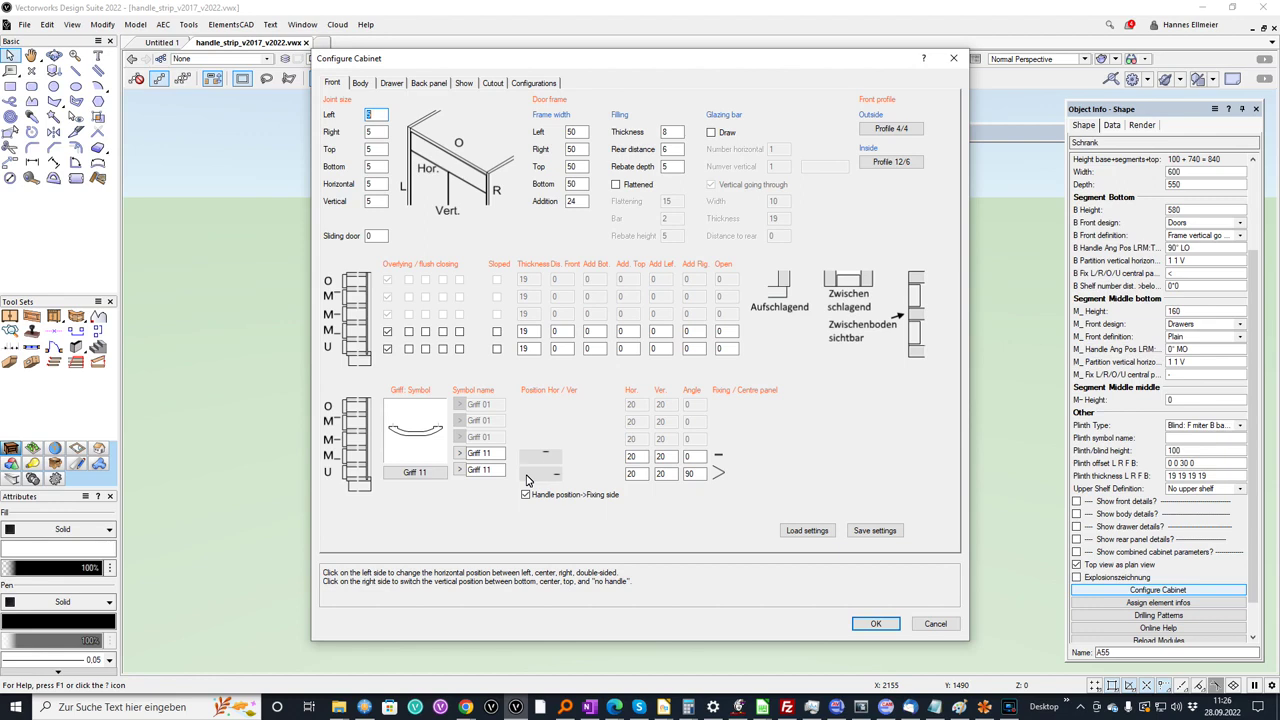
Cycle the bottom segment's horizontal handle position to double-sided, apply the cabinet configuration, and undo it
click(525, 478)
click(525, 478)
click(525, 478)
click(525, 478)
click(525, 478)
click(525, 478)
click(525, 478)
click(525, 478)
click(525, 478)
click(525, 478)
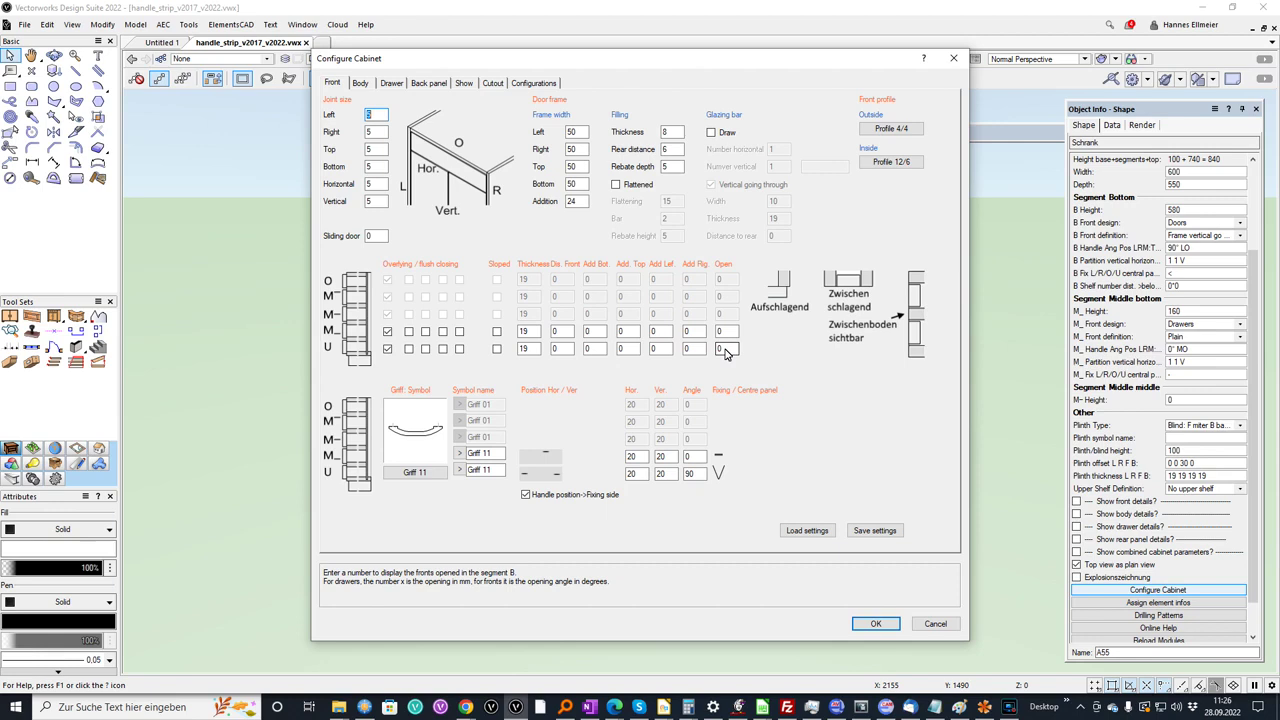
click(692, 476)
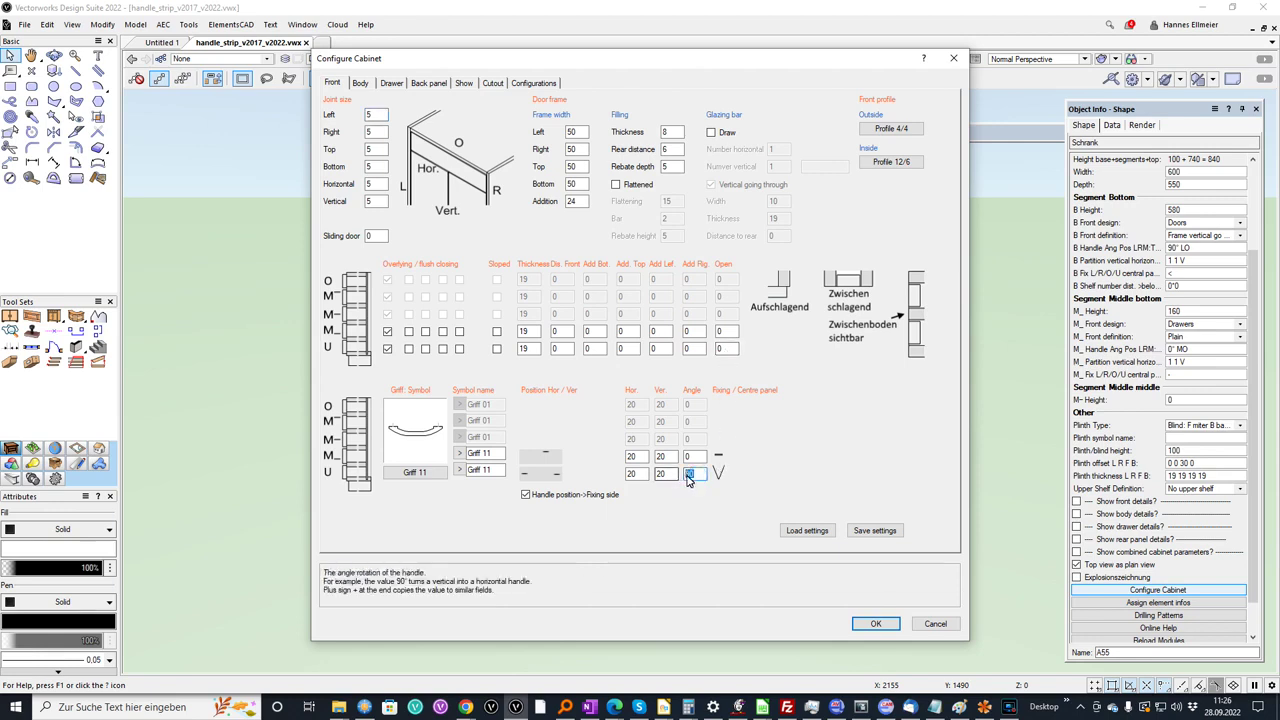
click(875, 623)
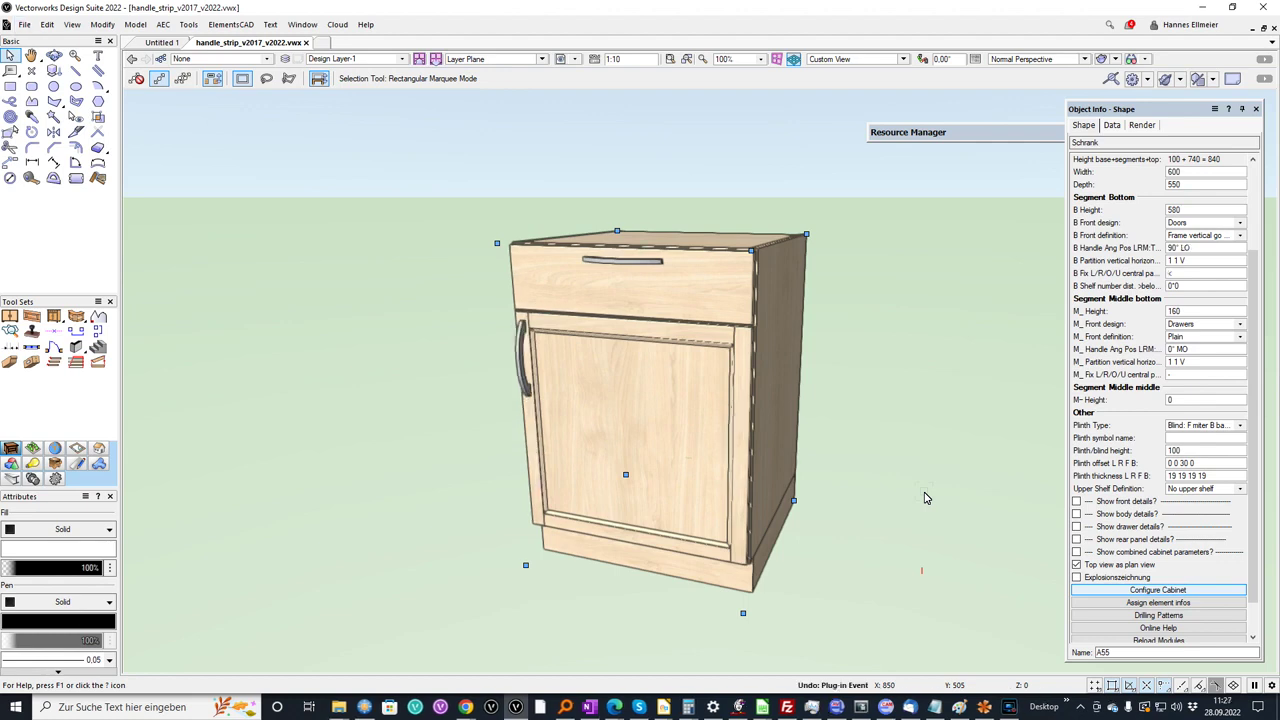
click(1185, 375)
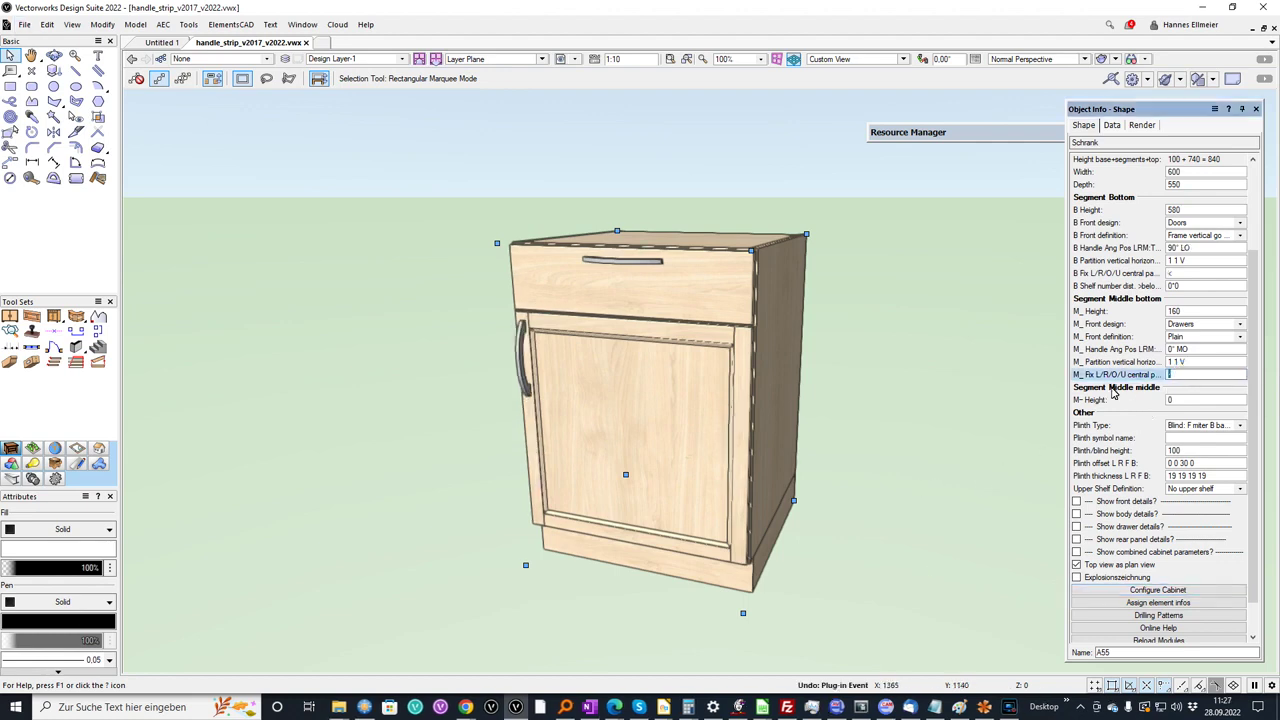
key(BackSpace)
key(Escape)
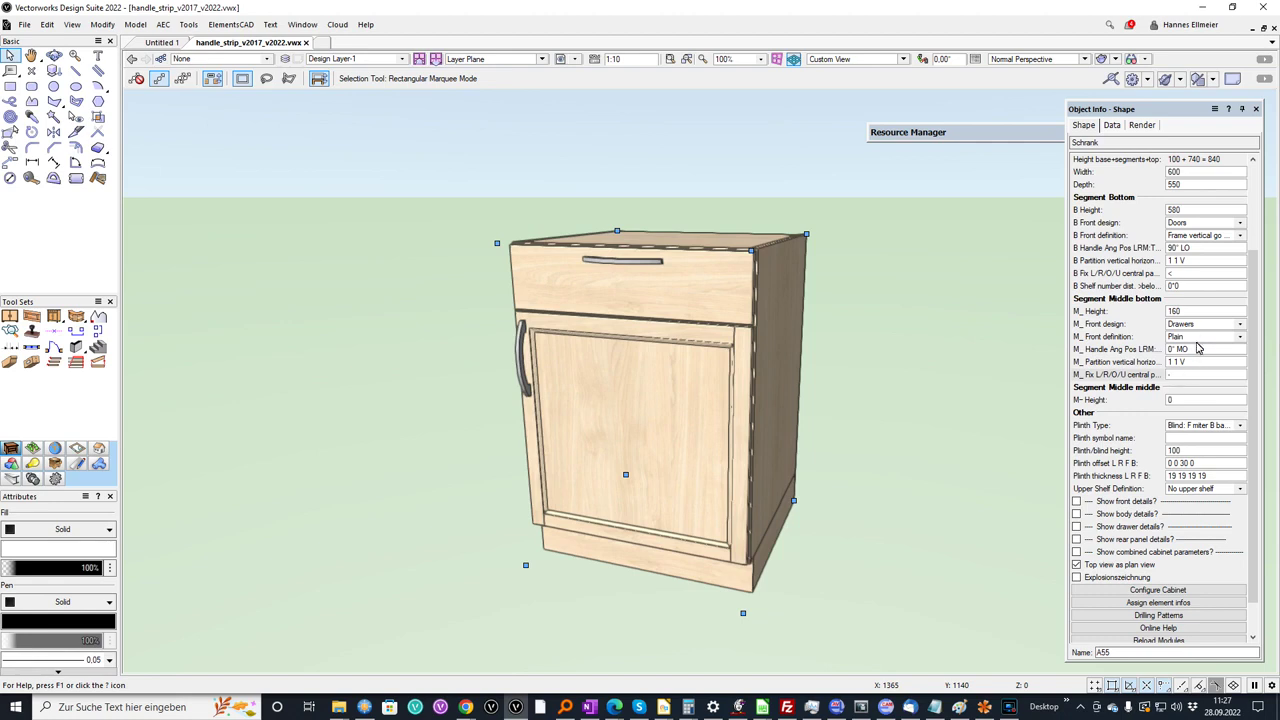
Center the drawer's handle by setting its angle and position to 0° MM and its vertical distance to 0
drag(1185, 352, 1195, 352)
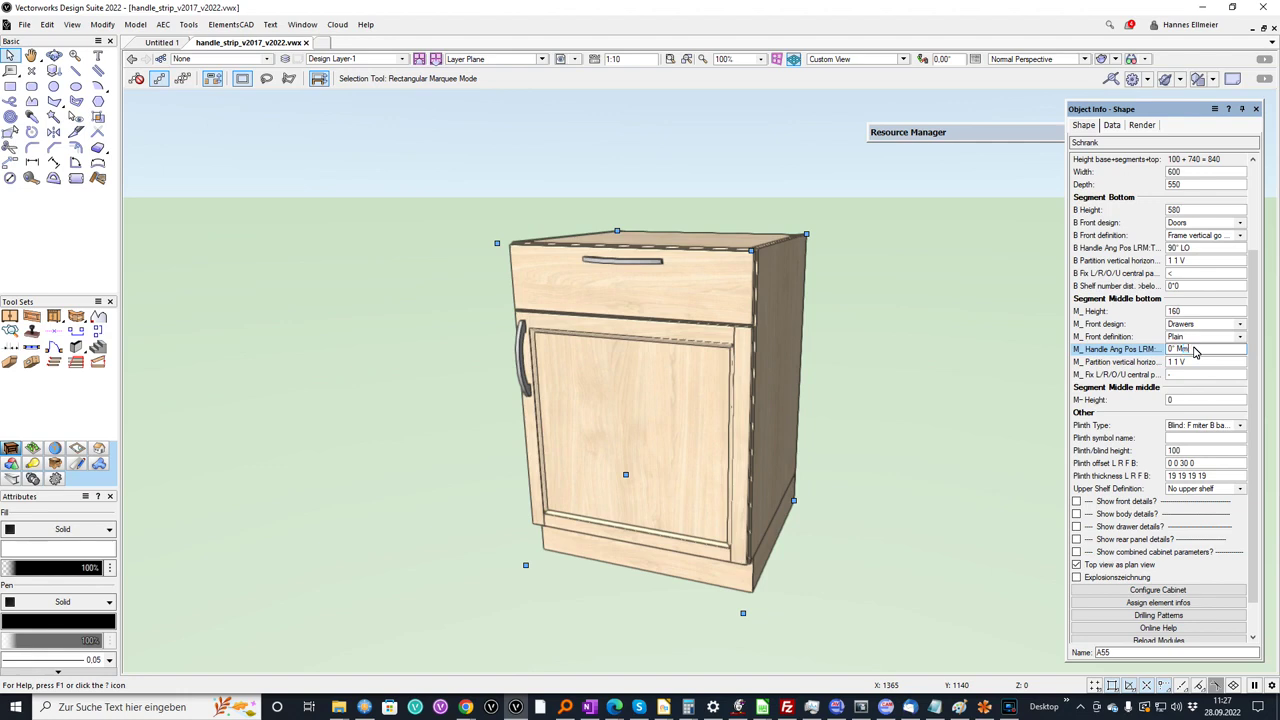
key(Return)
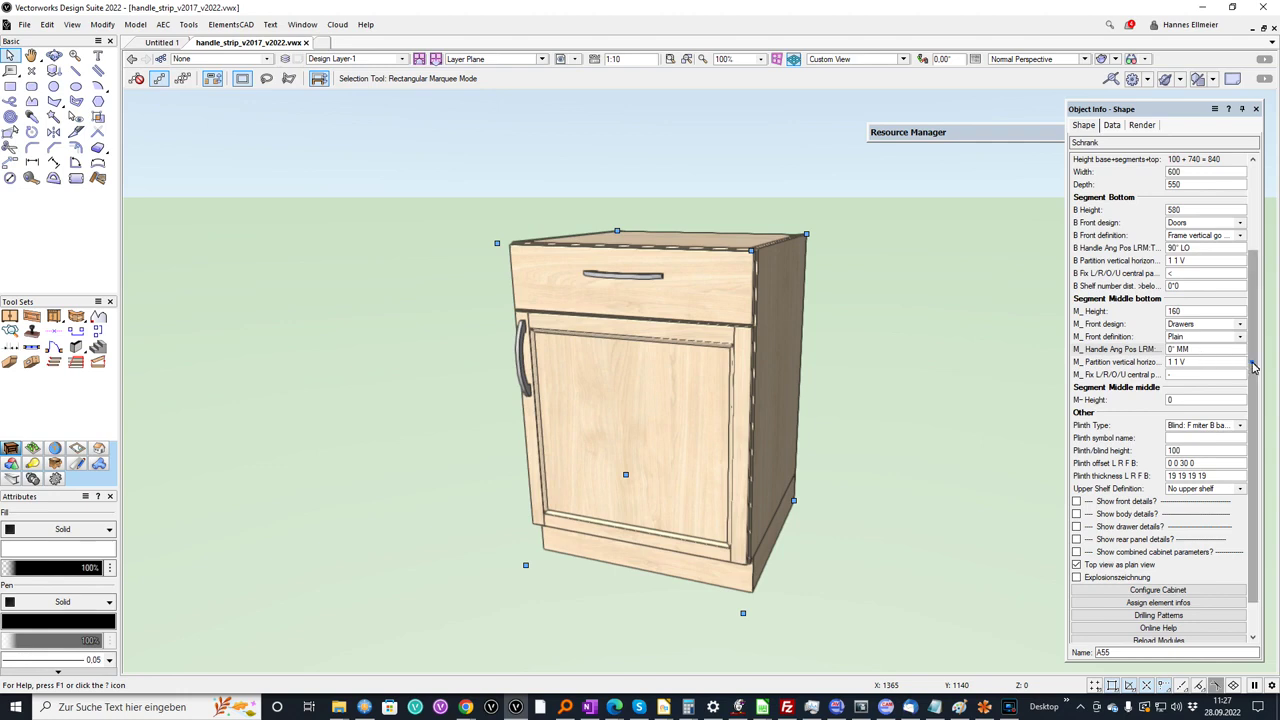
scroll(1253, 367, down, 1)
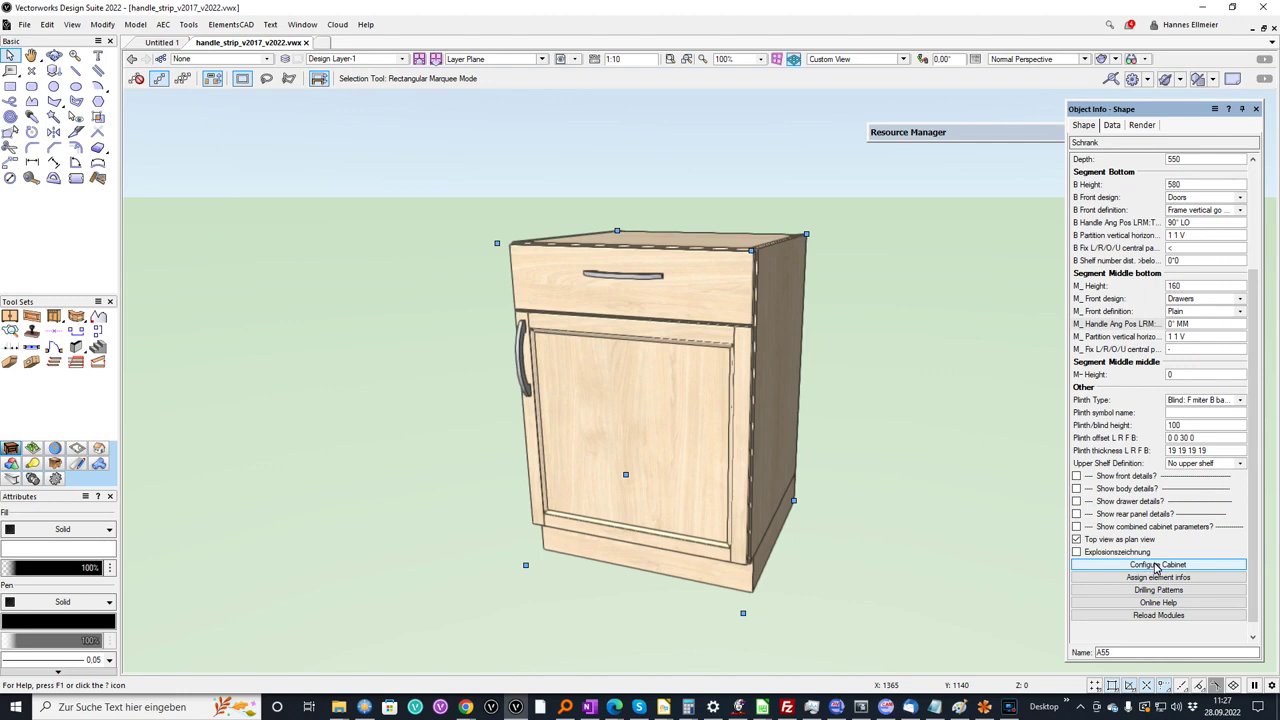
click(1157, 567)
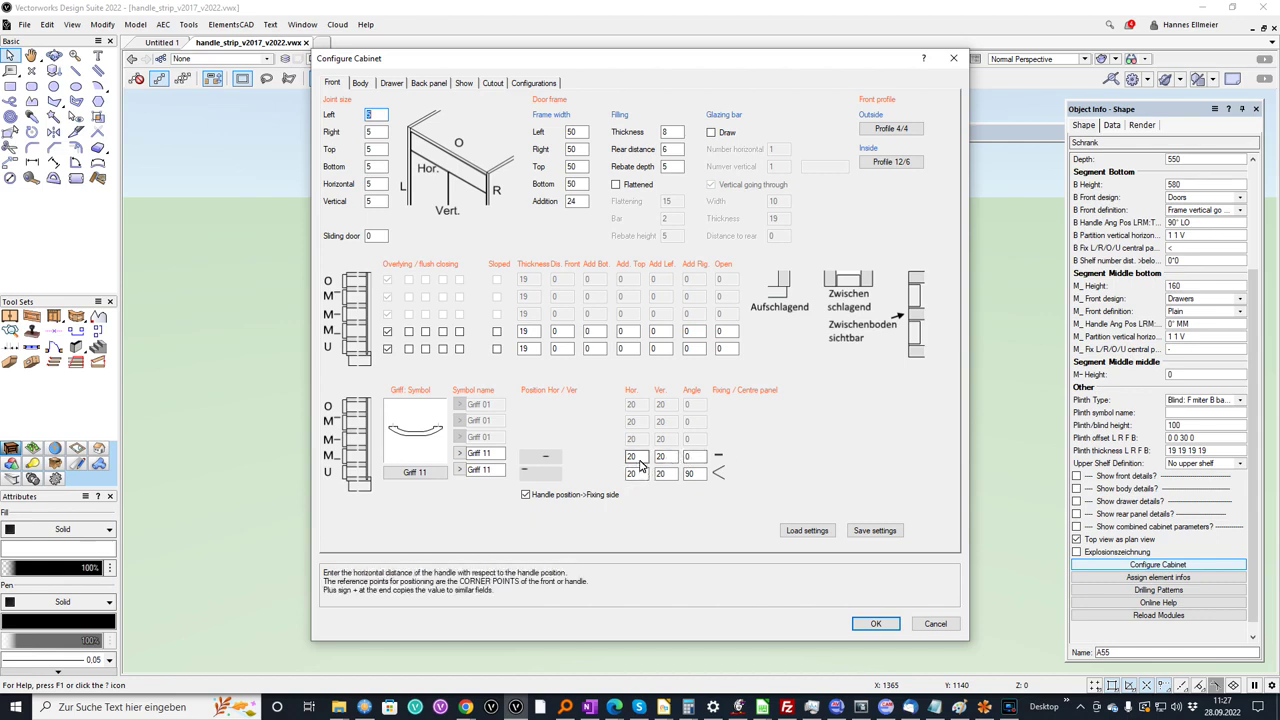
click(658, 457)
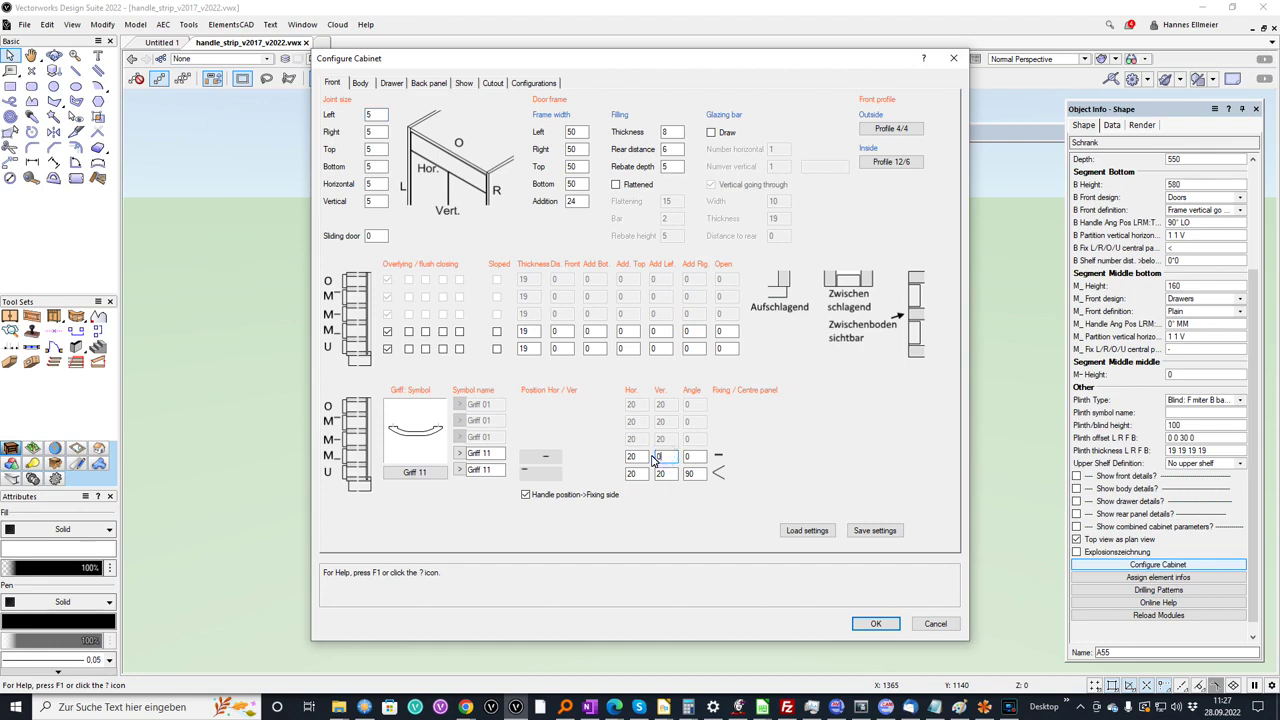
text(0)
key(Return)
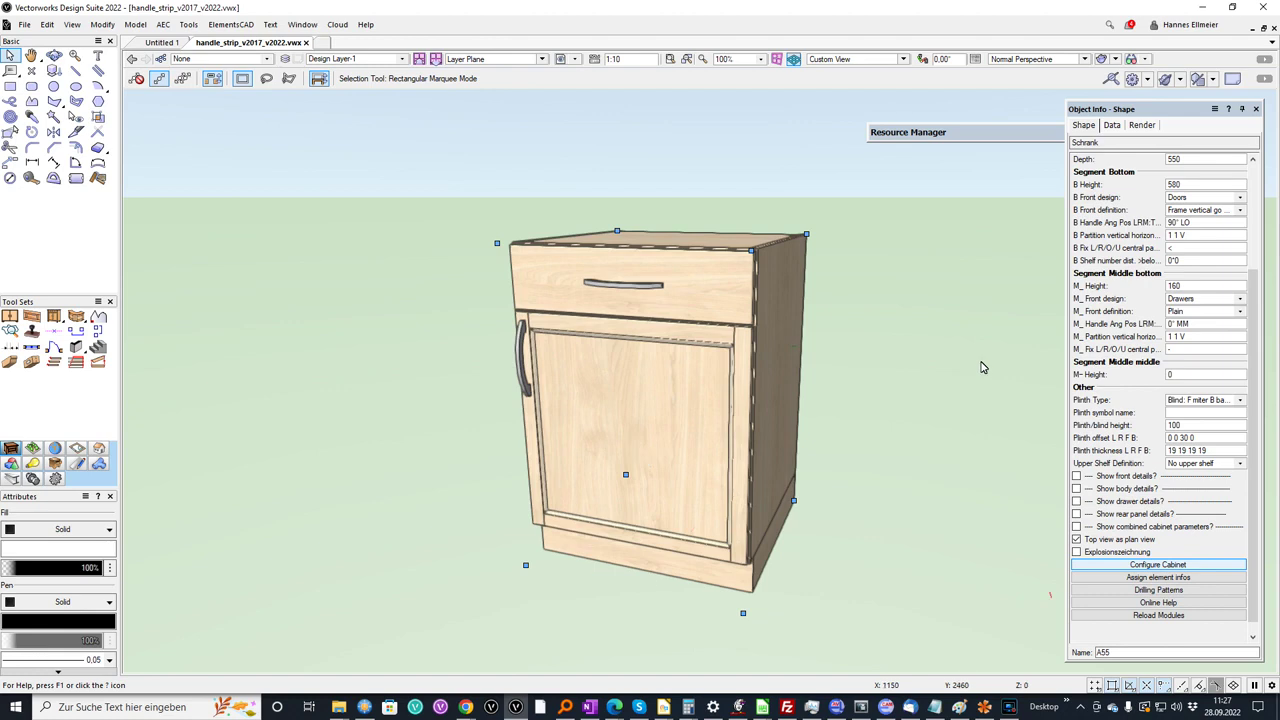
Switch the bottom door's fixing side to > and back to <
click(1189, 248)
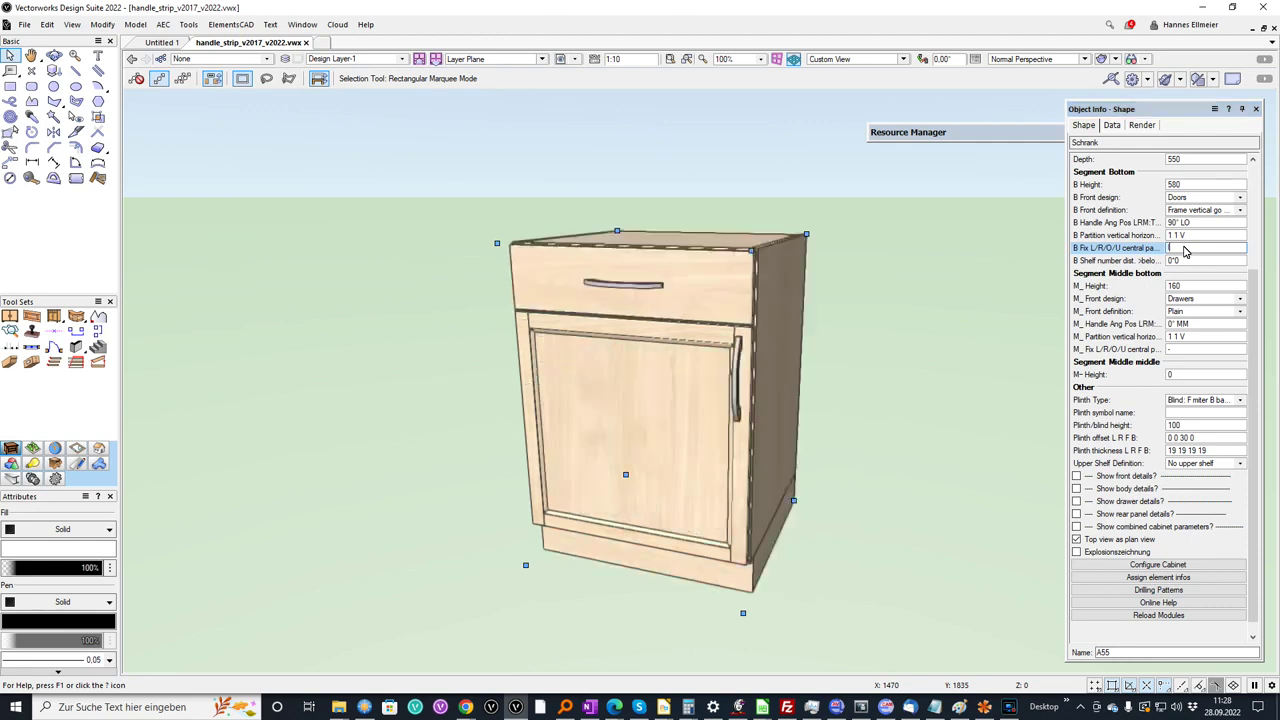
text(>)
key(Return)
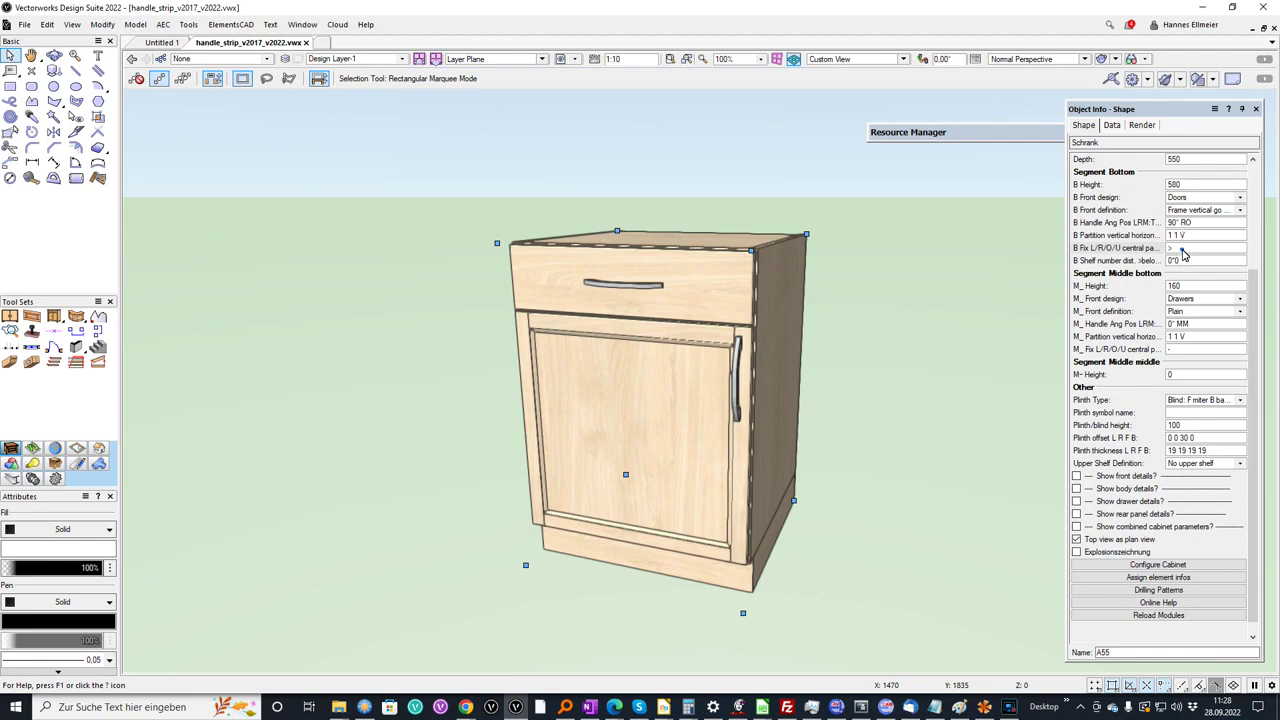
click(1181, 249)
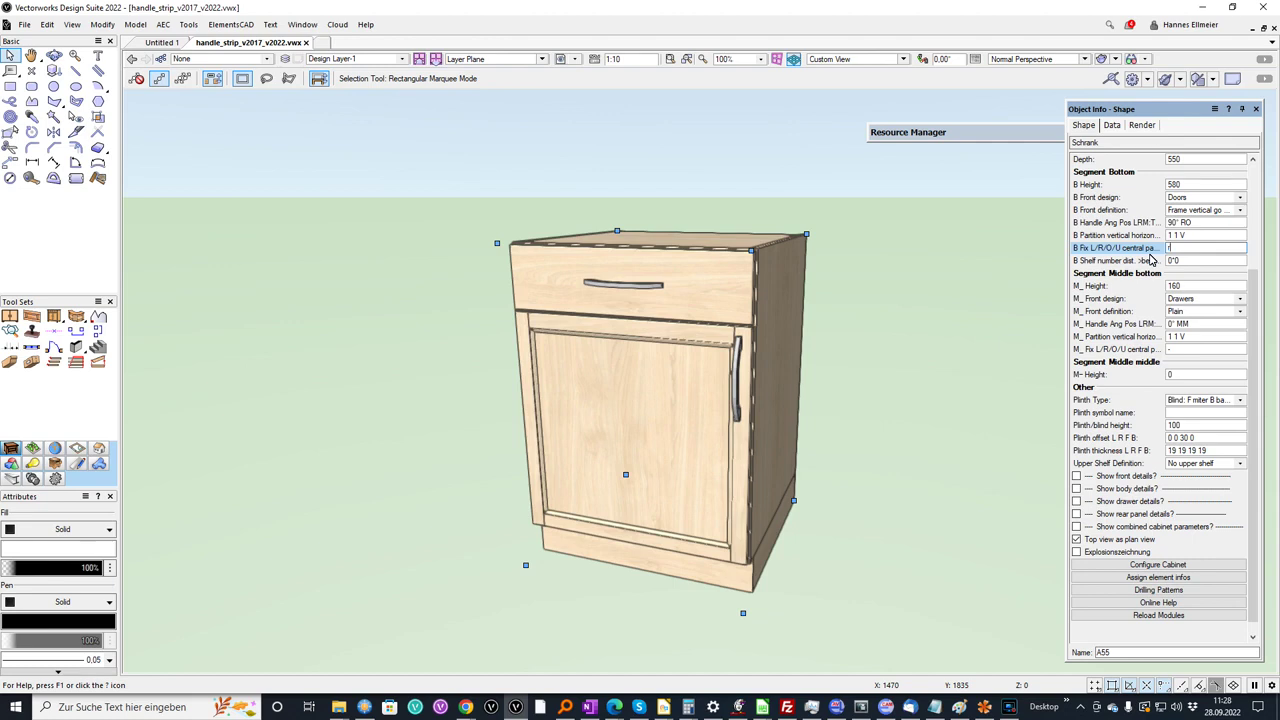
key(Return)
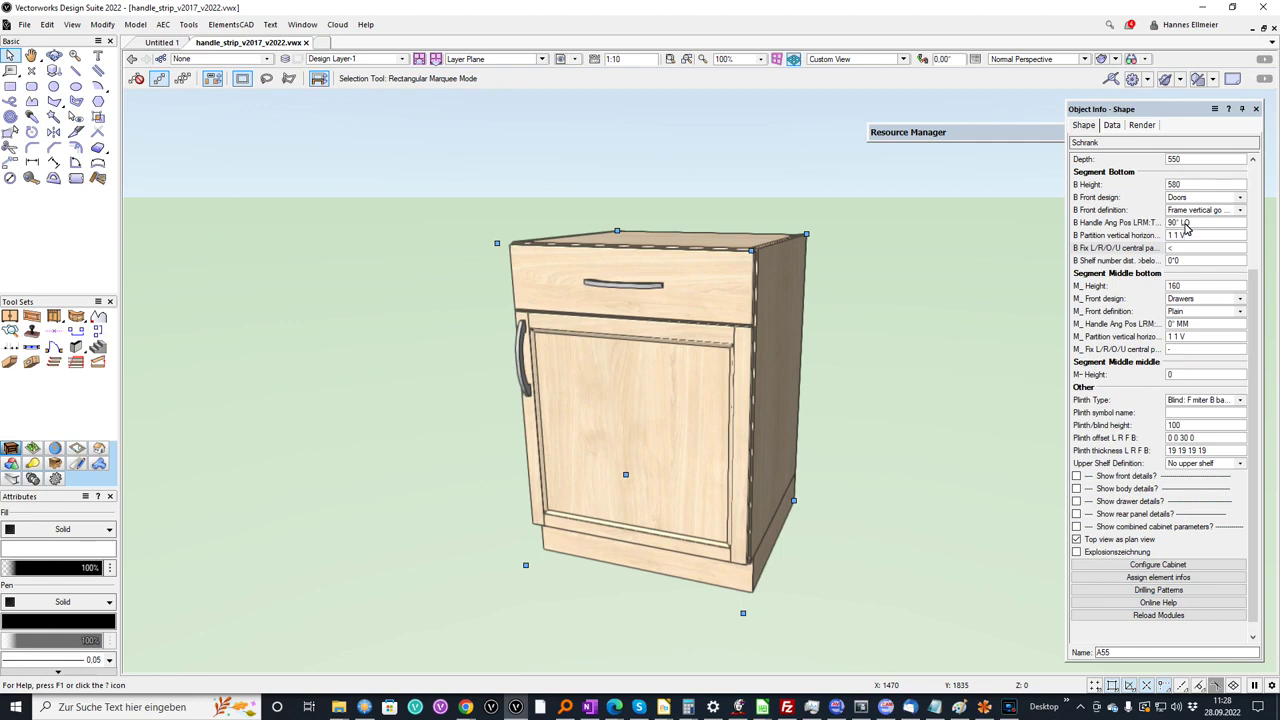
Set the bottom door's handle angle and position to 90° Lm
double_click(1186, 224)
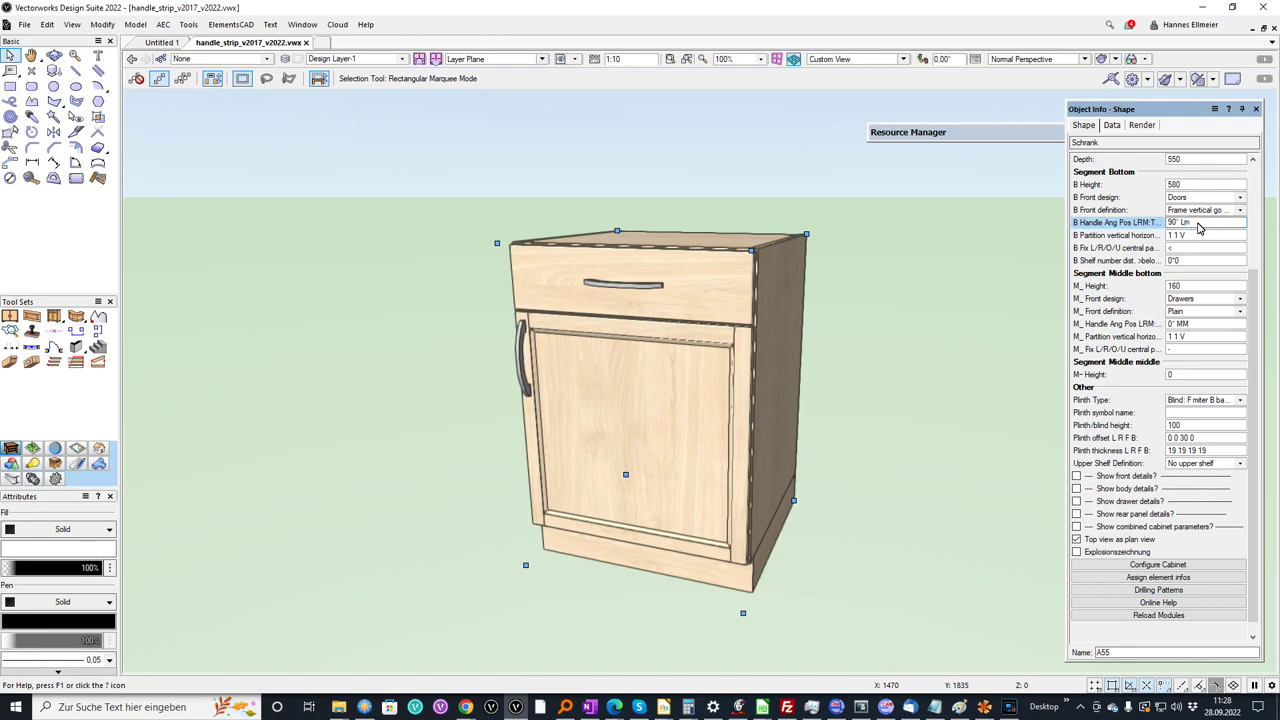
text(Lm)
key(Return)
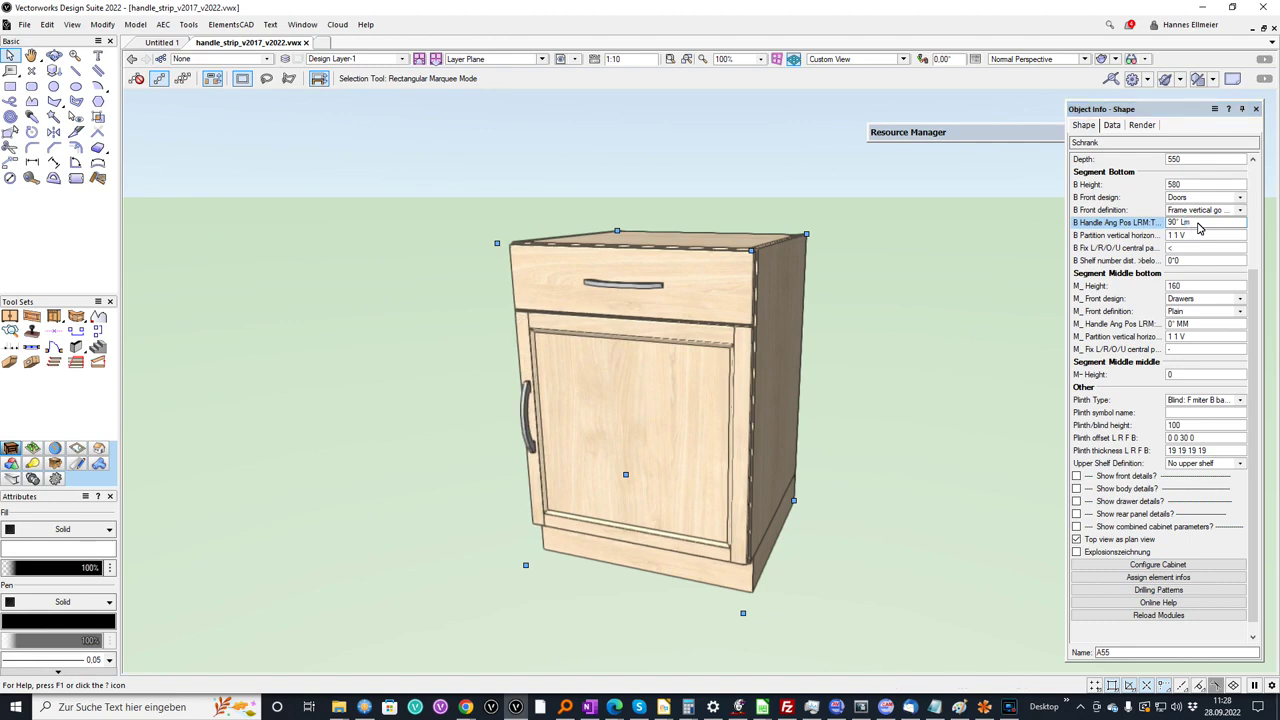
Try moving the bottom door's handle to the lower end of its fronting edge, and undo the change
click(1198, 226)
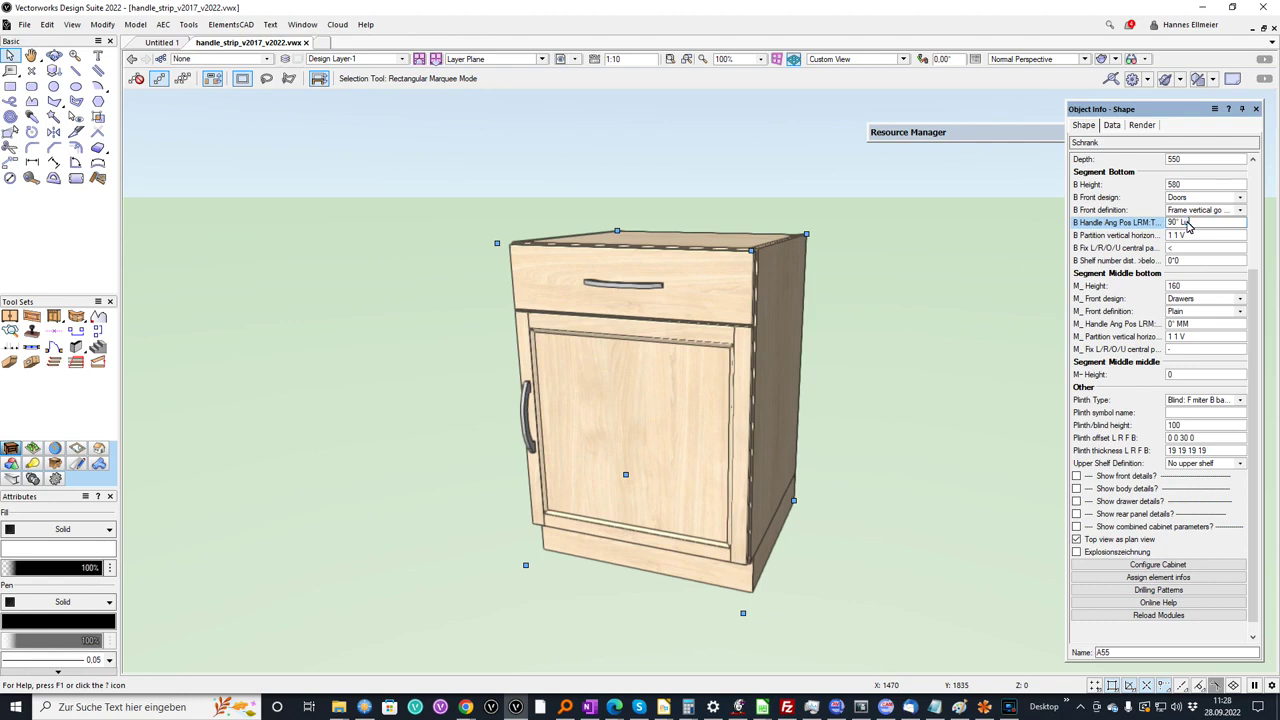
key(Return)
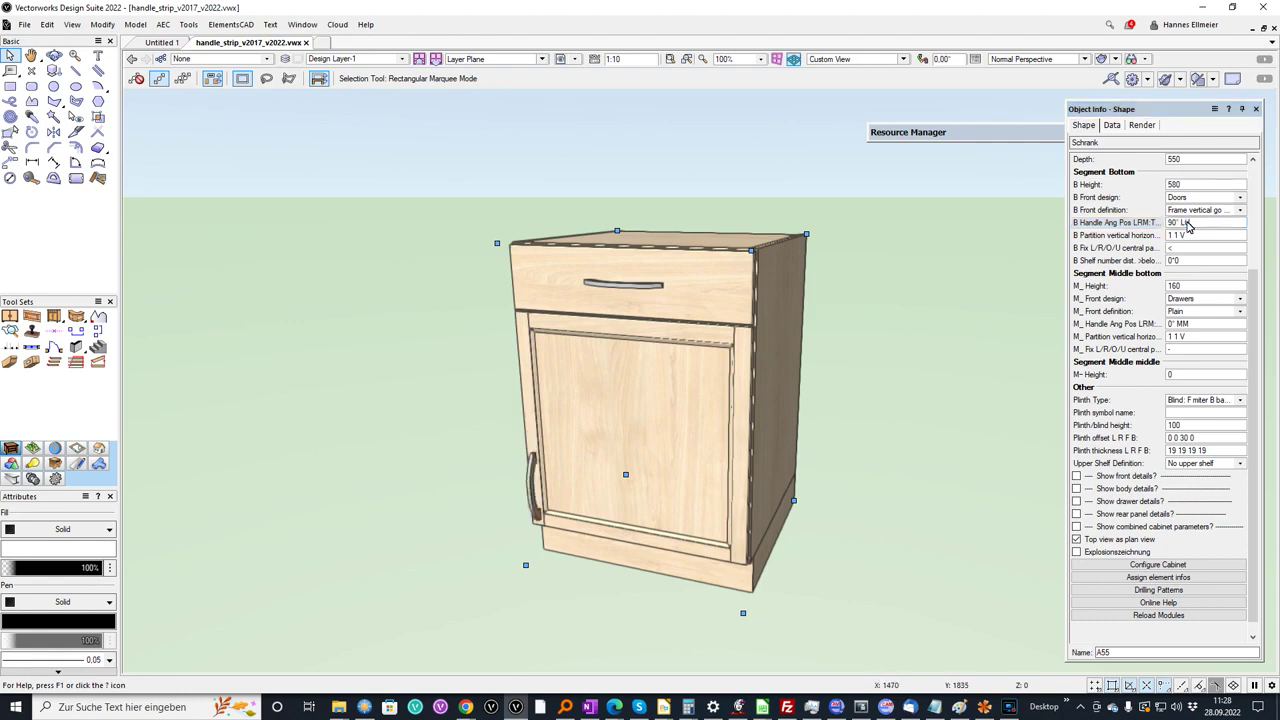
key(ctrl+z)
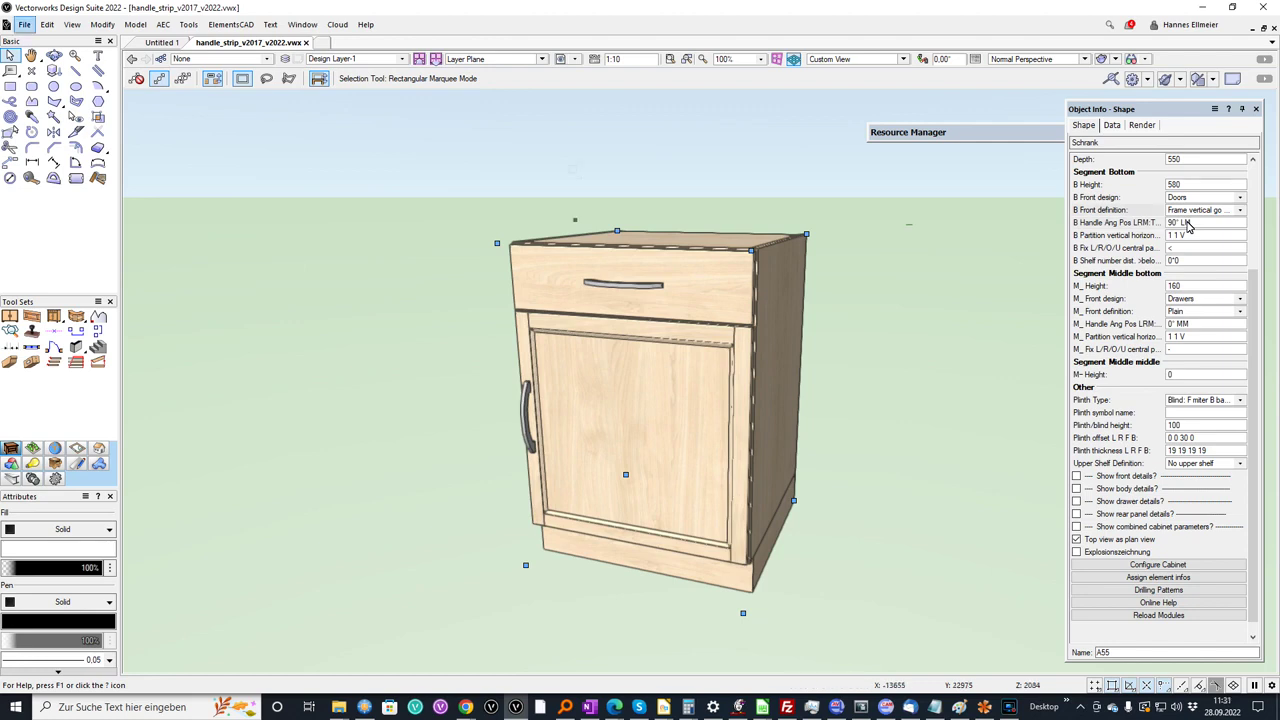
key(Down)
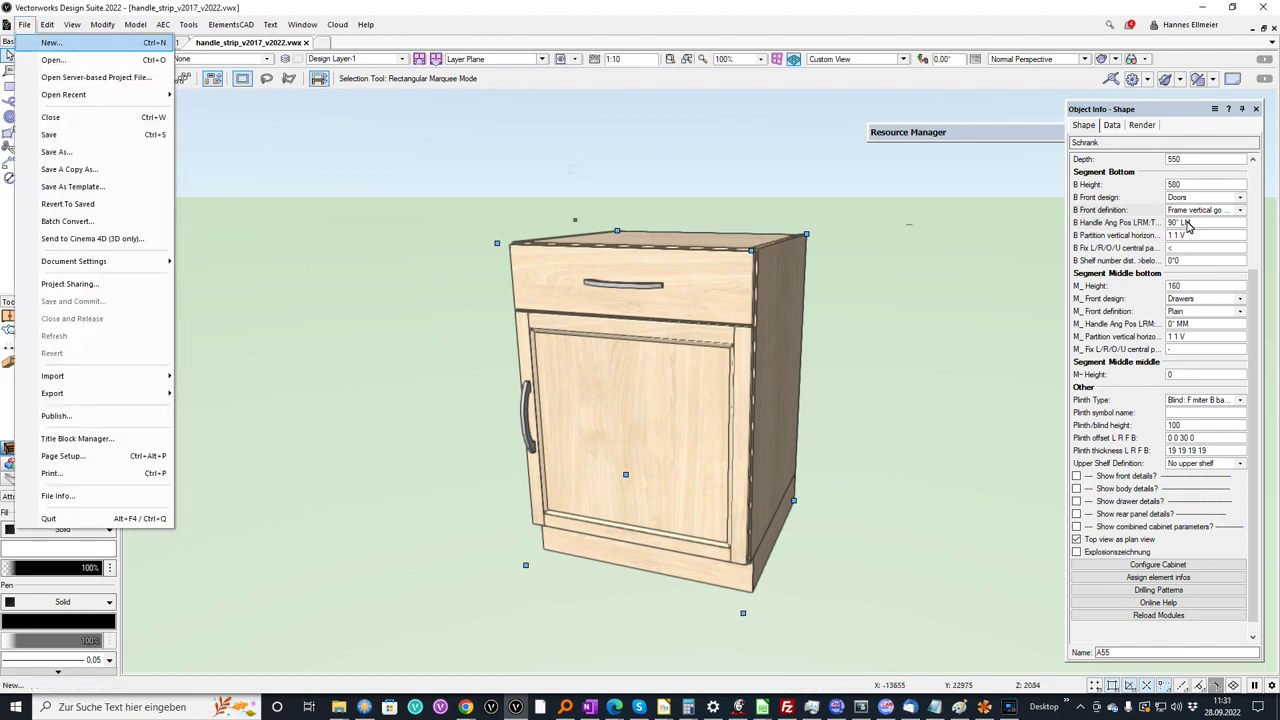
key(Escape)
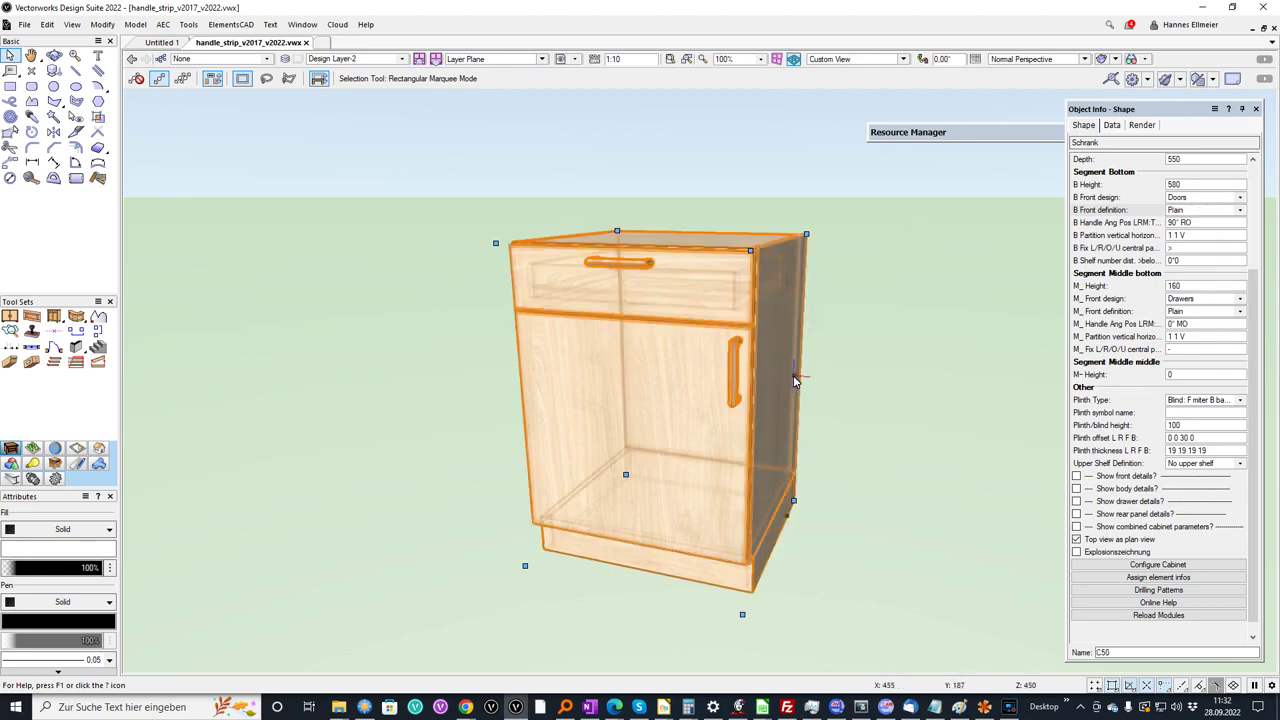
Assign a 45° chamfer (Abschrägung) with the value -19 to the right edge of Door-plain only
click(1167, 579)
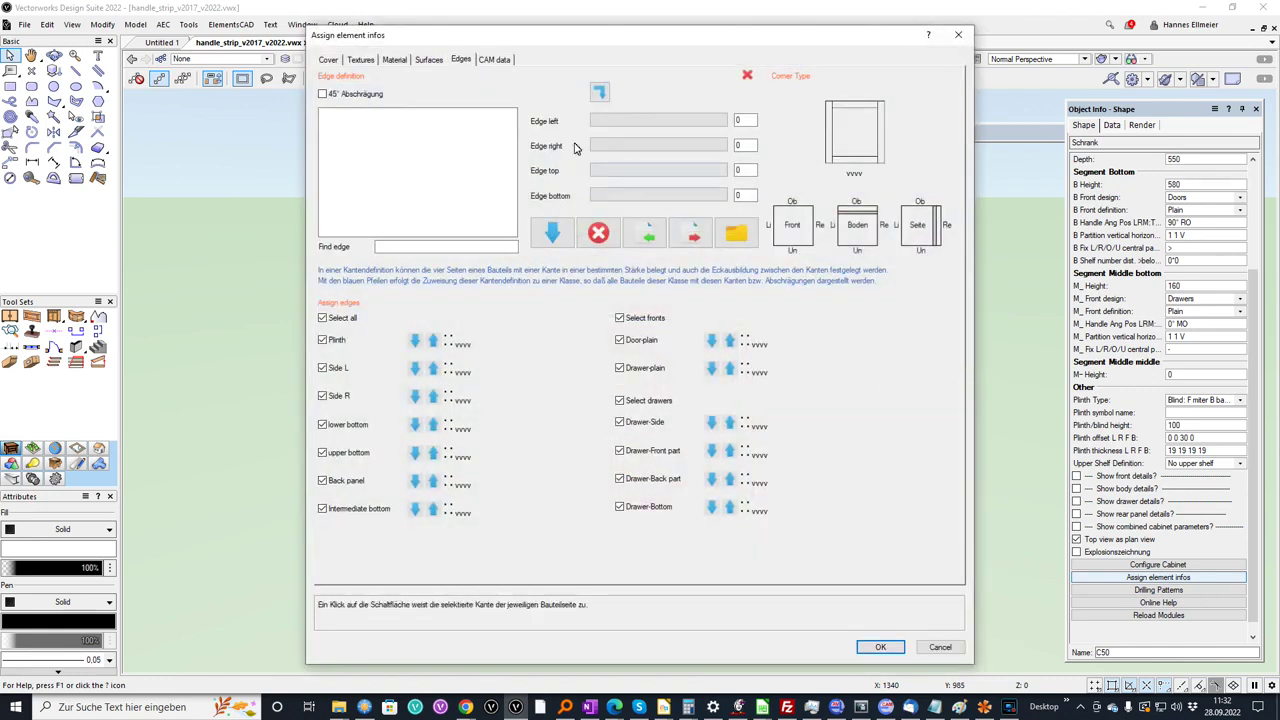
click(323, 94)
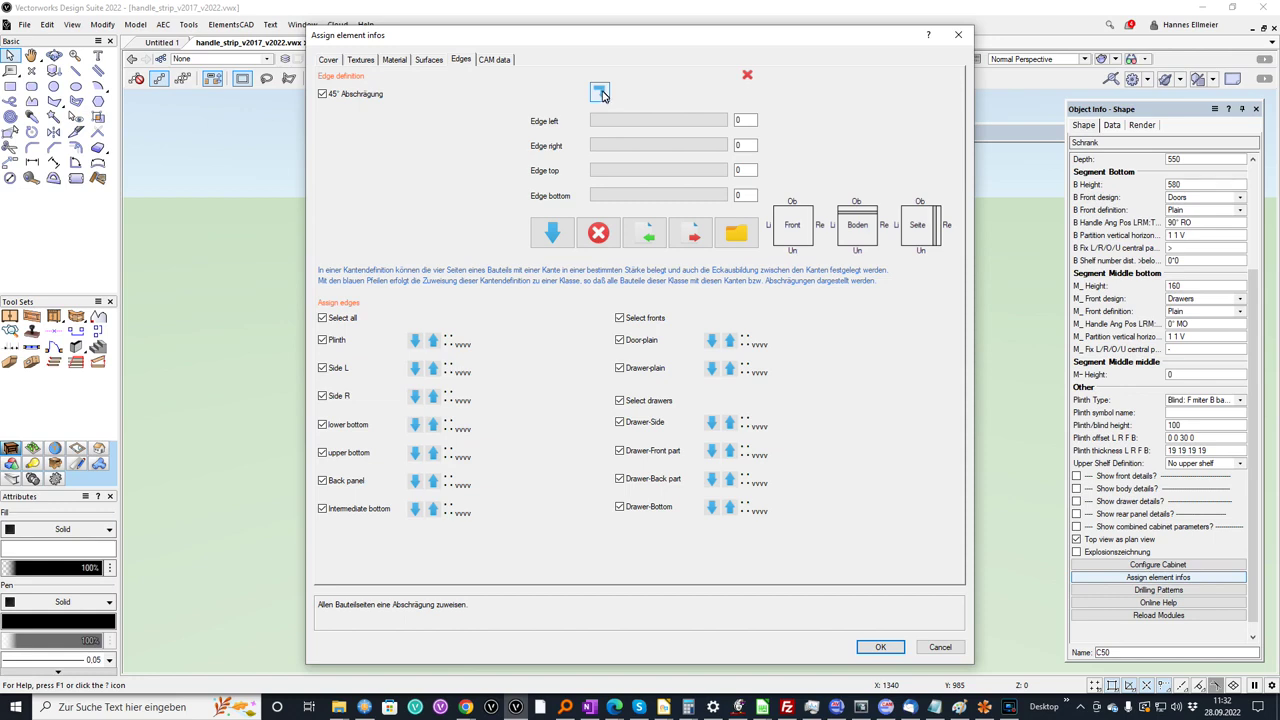
click(332, 318)
click(620, 340)
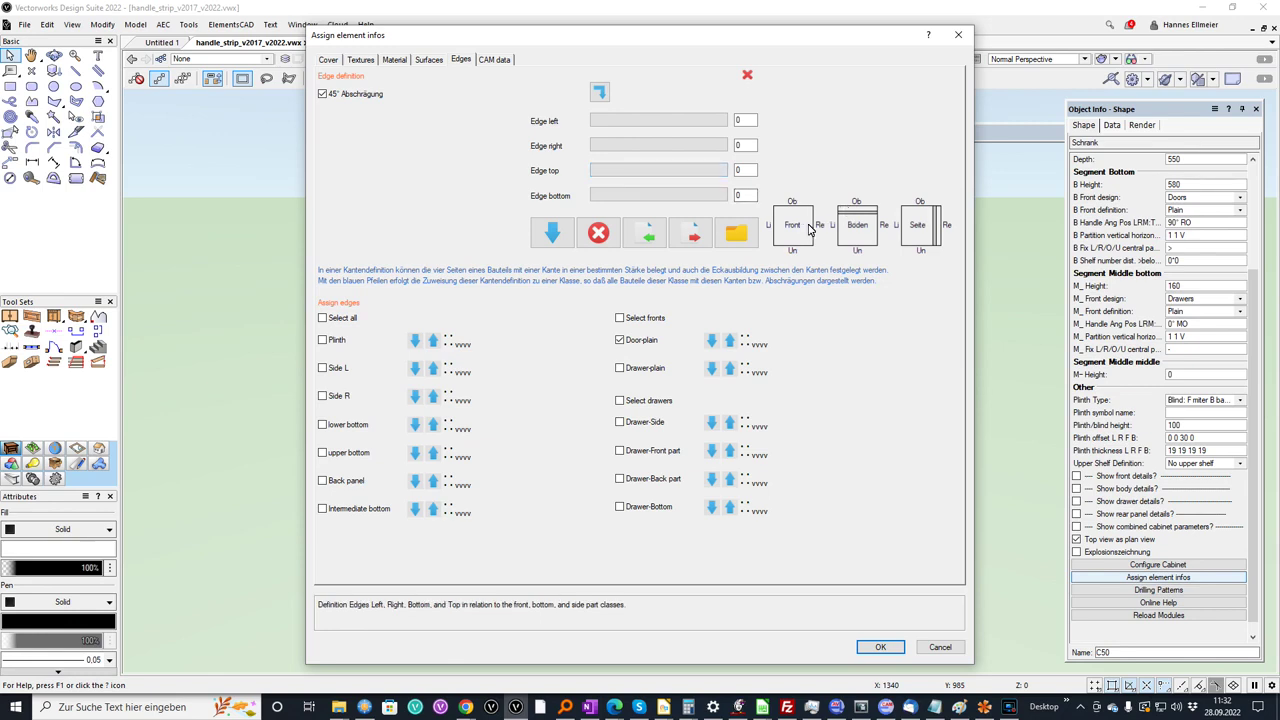
click(680, 148)
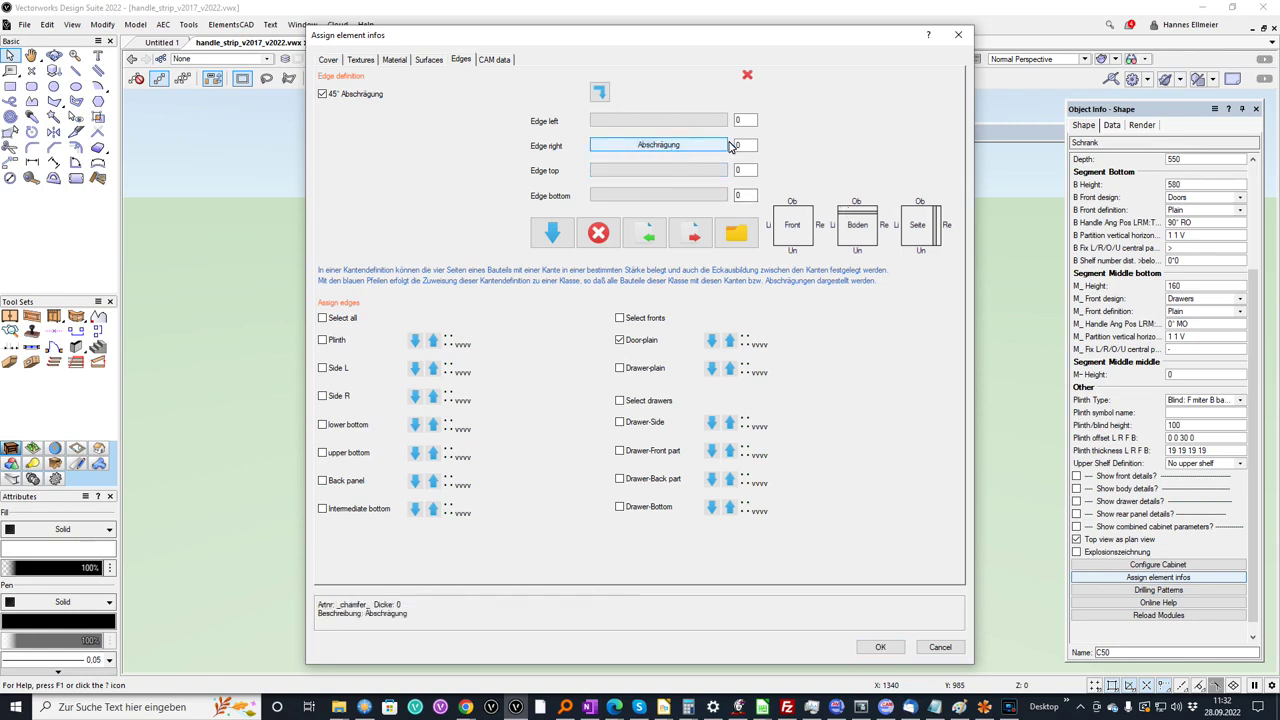
click(738, 145)
click(552, 232)
click(893, 648)
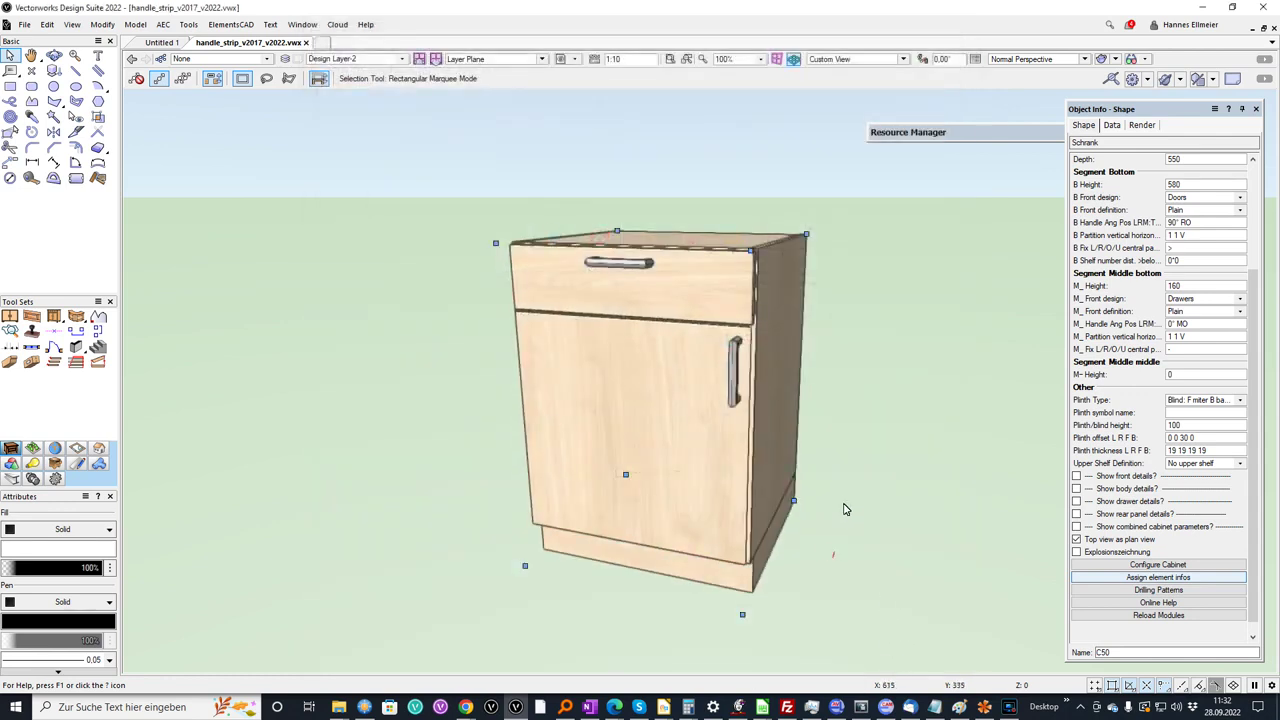
Remove the bottom door's handle by setting its angle and position to 90° N
ctrl+middle_drag(838, 490, 755, 447)
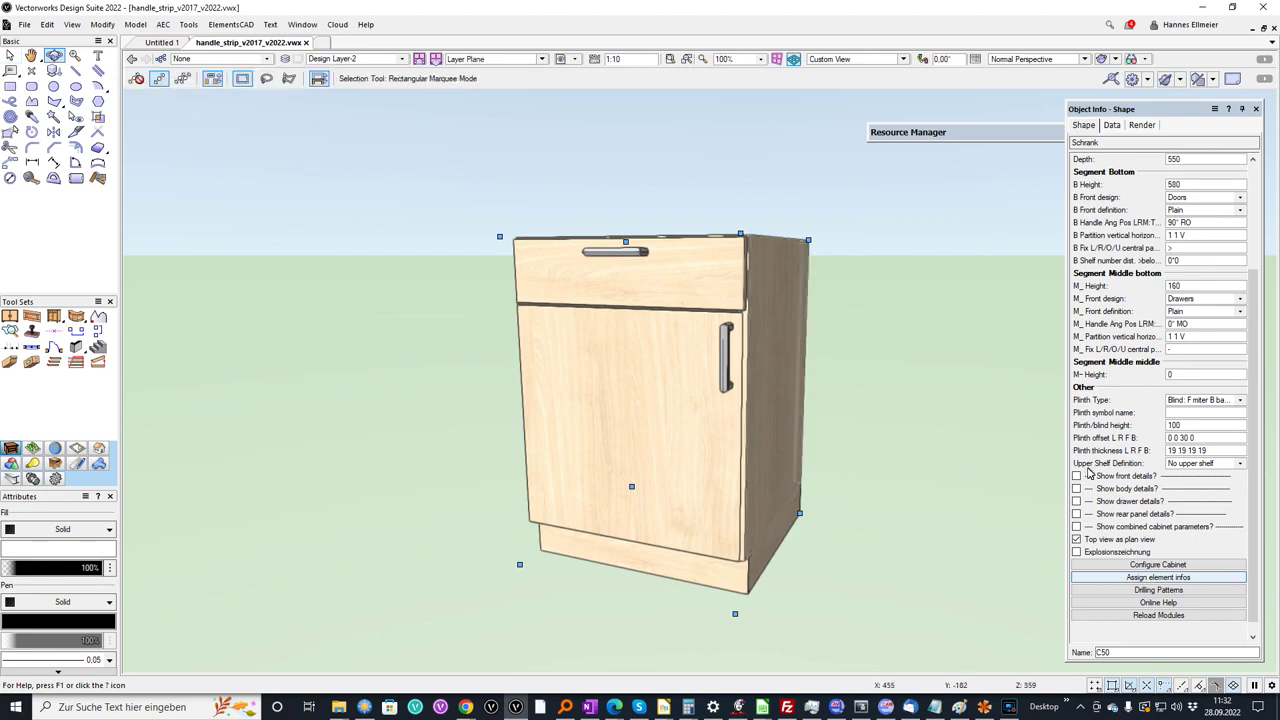
double_click(1186, 223)
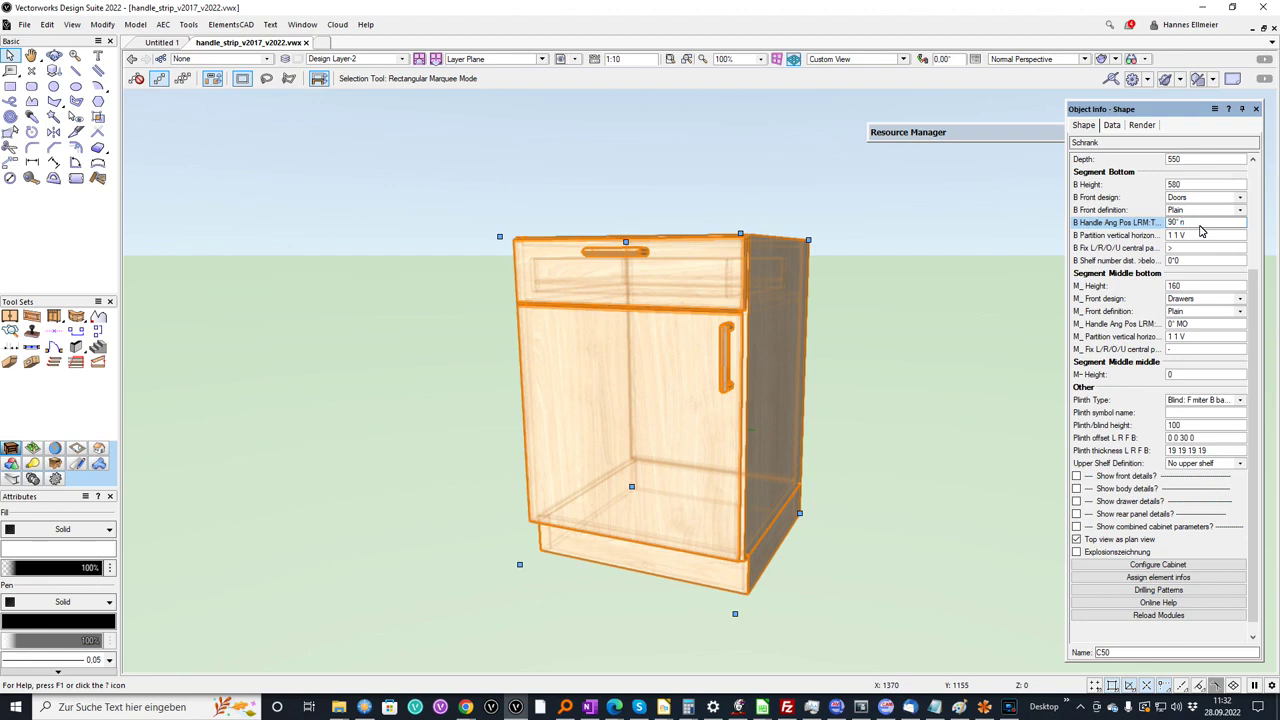
key(Return)
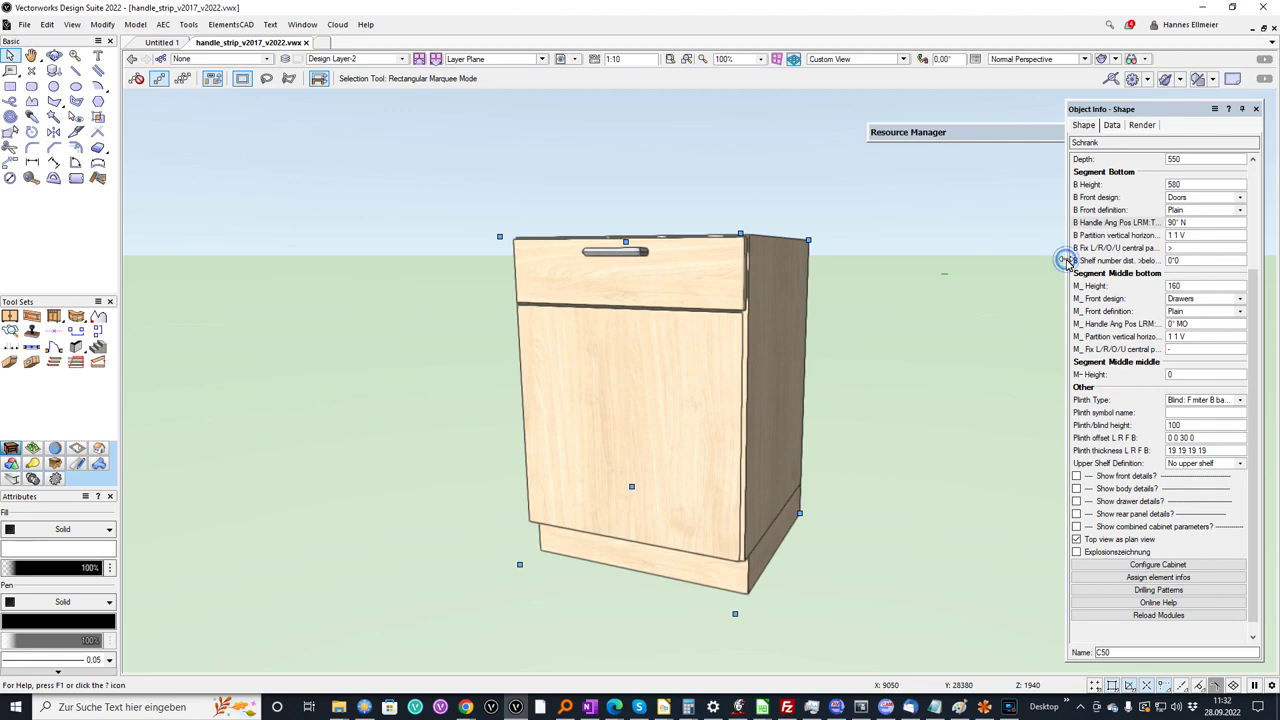
Widen the Object Info palette to read the full handle parameter name, and narrow it again
drag(1068, 262, 1013, 268)
click(1120, 228)
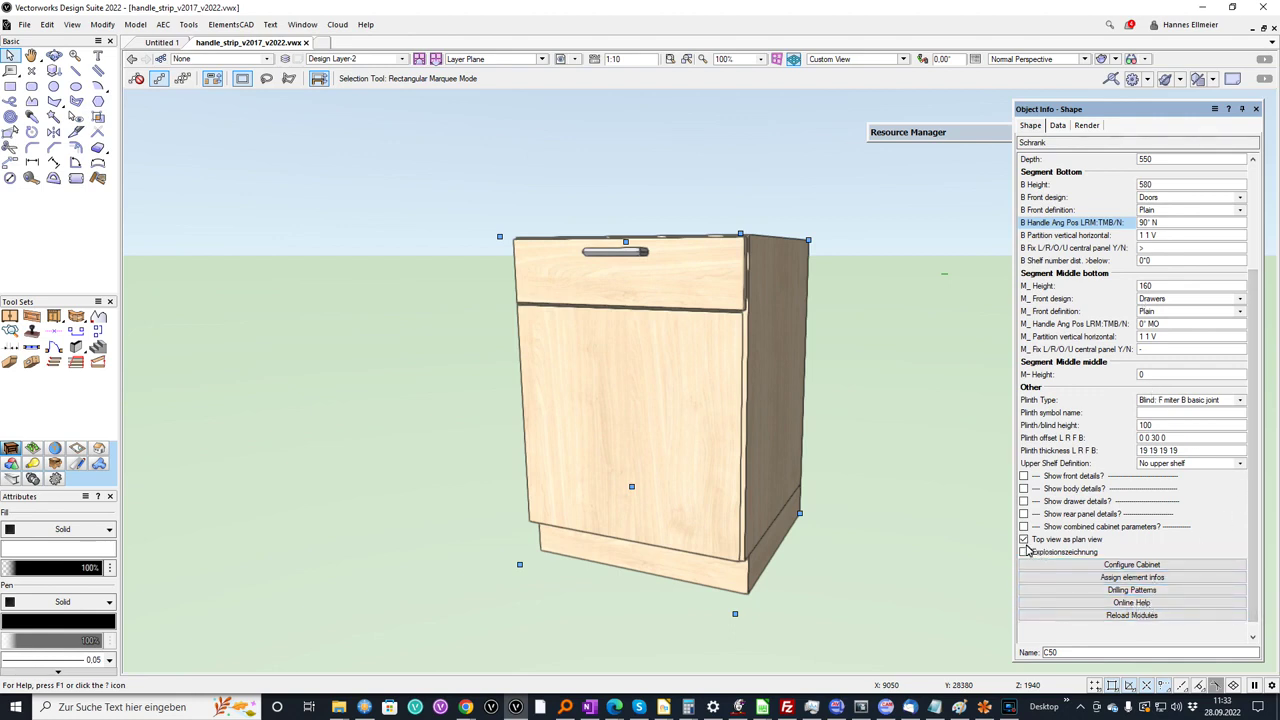
drag(1014, 541, 1076, 538)
click(1081, 539)
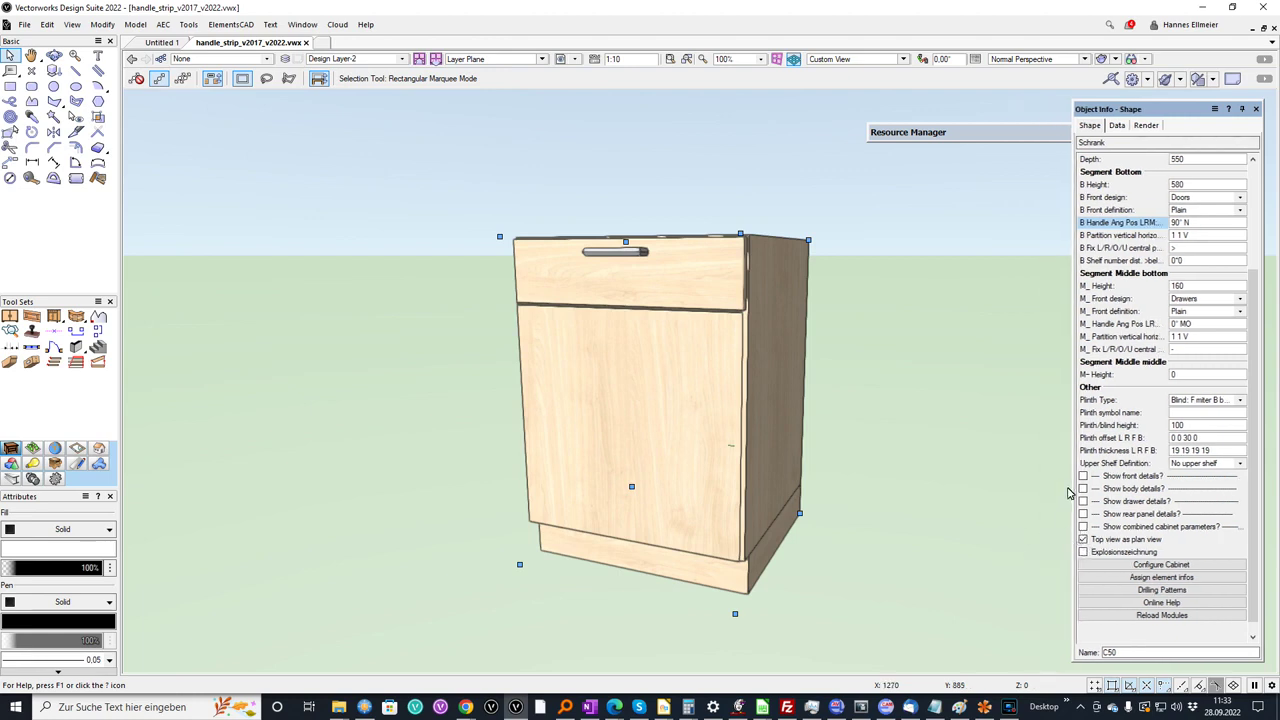
Choose the handle-free front configuration with 36 front distances, cutout height 62, depth 22, radius 10, and shell handle thickness 2
click(1174, 553)
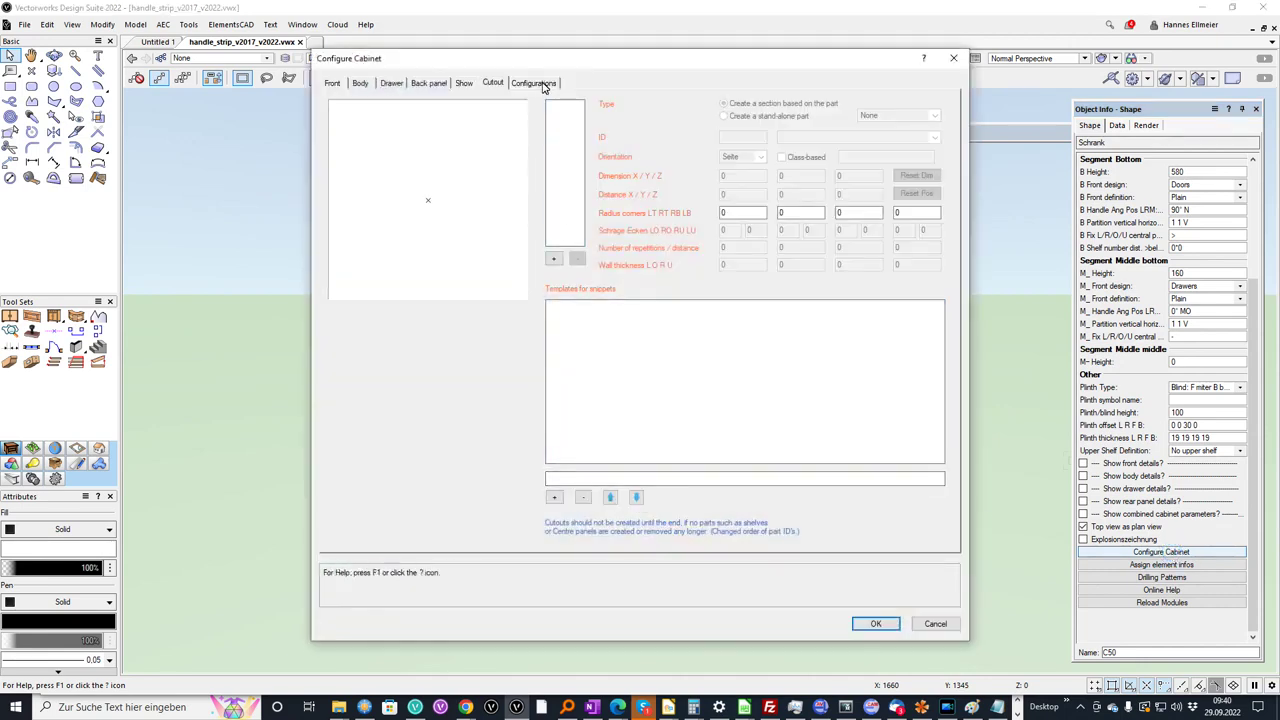
click(543, 86)
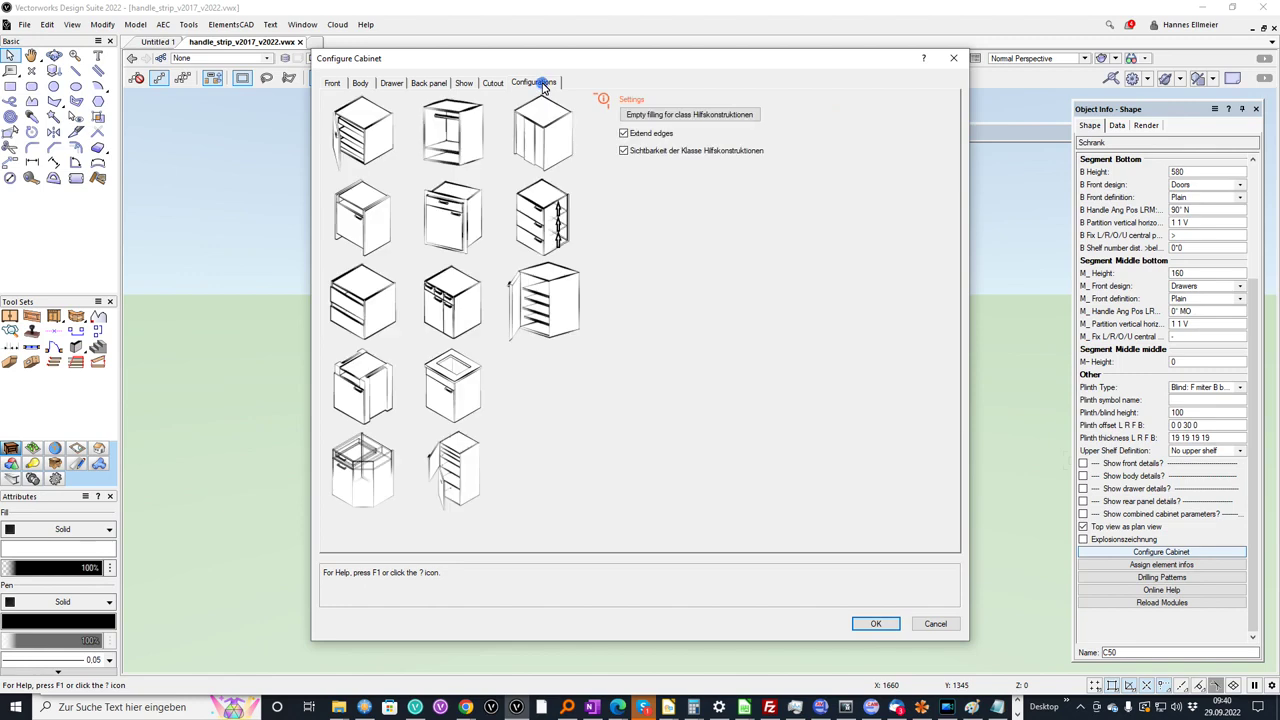
click(365, 305)
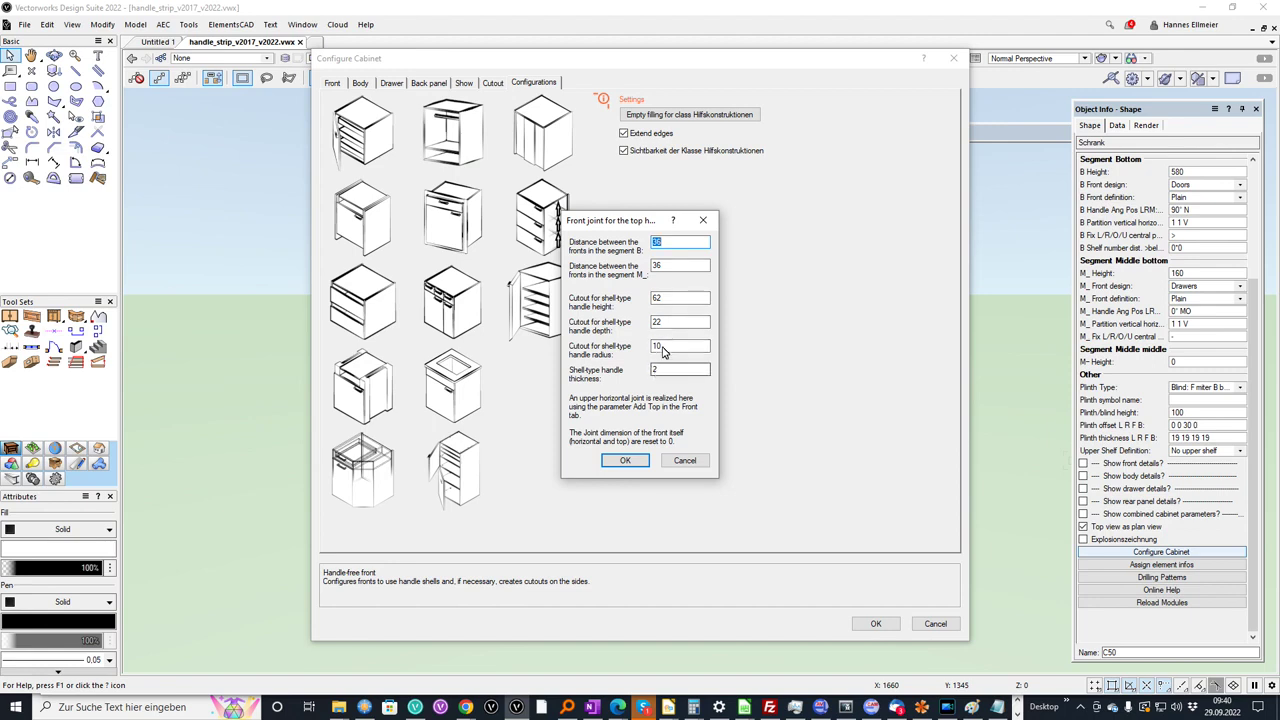
click(625, 461)
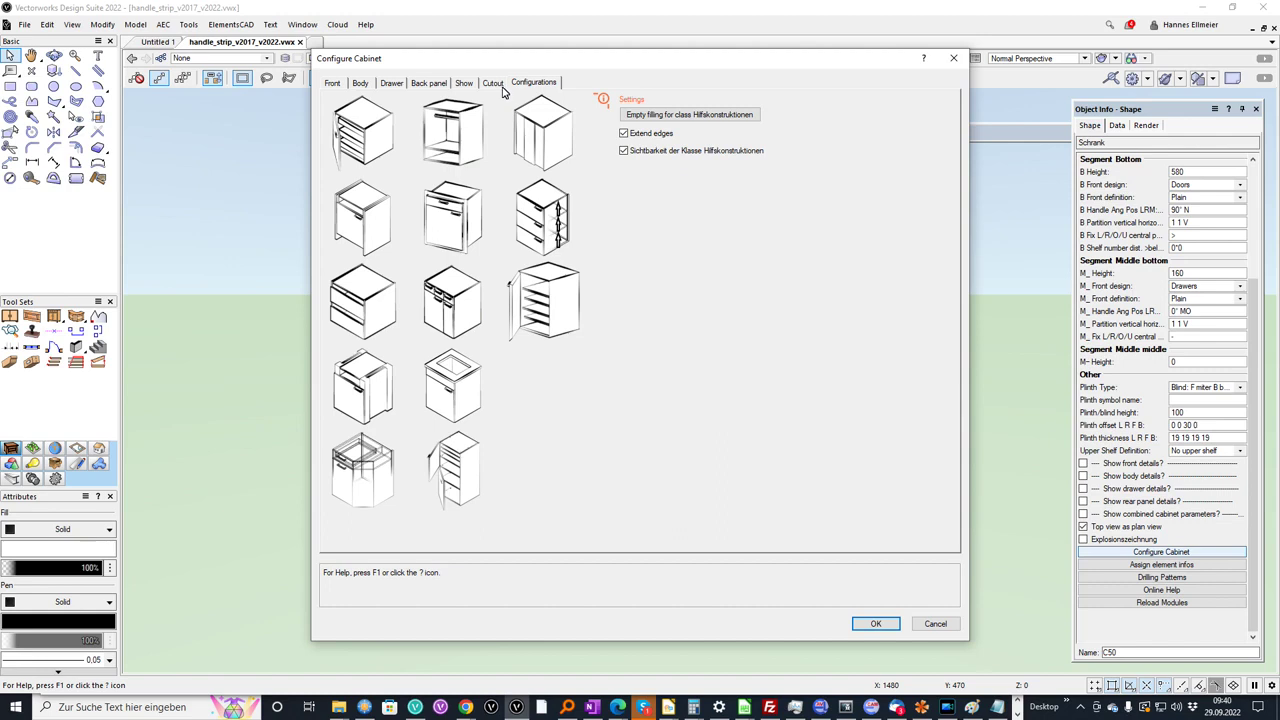
Review the settings of cutouts 0 to 3 for the shell-type handles and apply the cabinet configuration
click(495, 84)
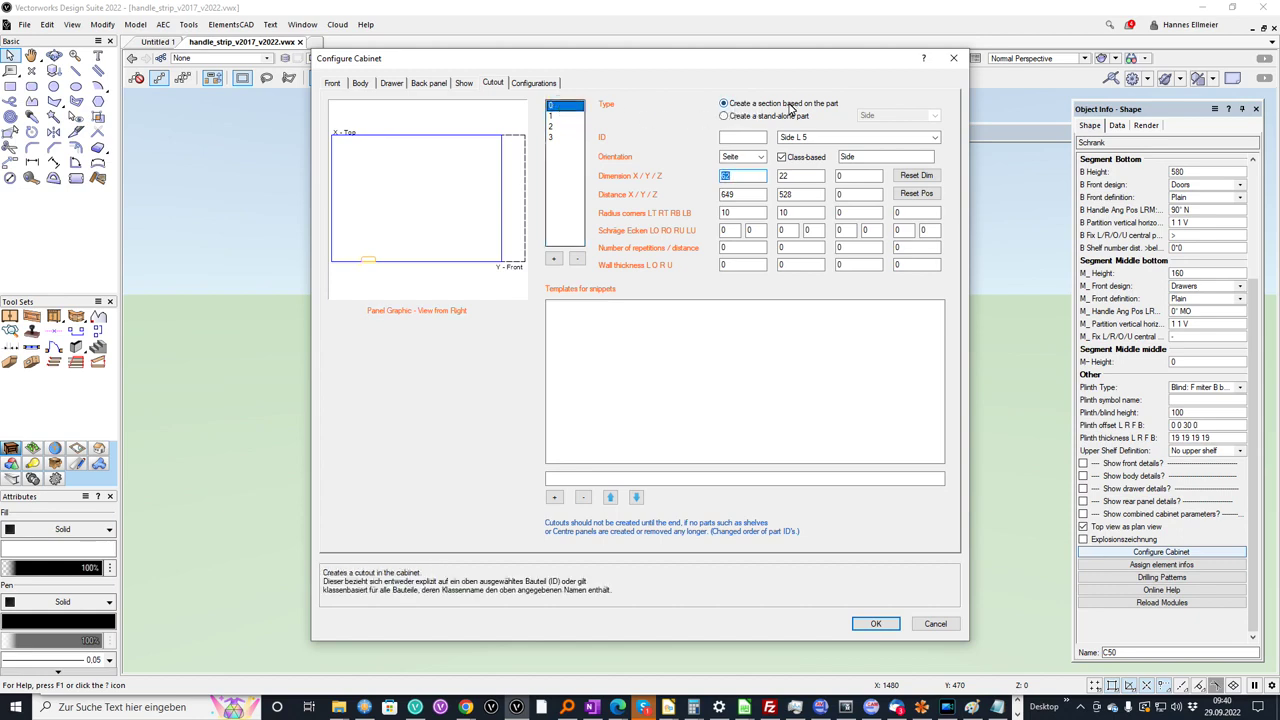
click(561, 117)
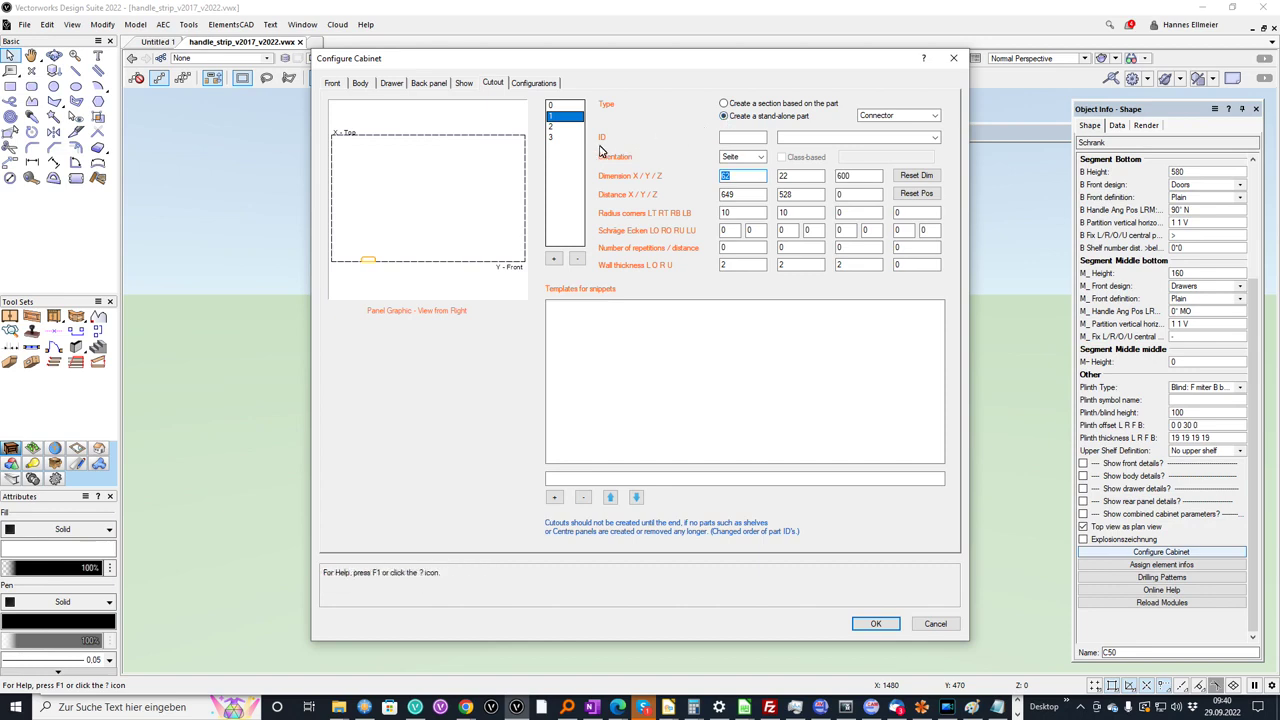
click(554, 129)
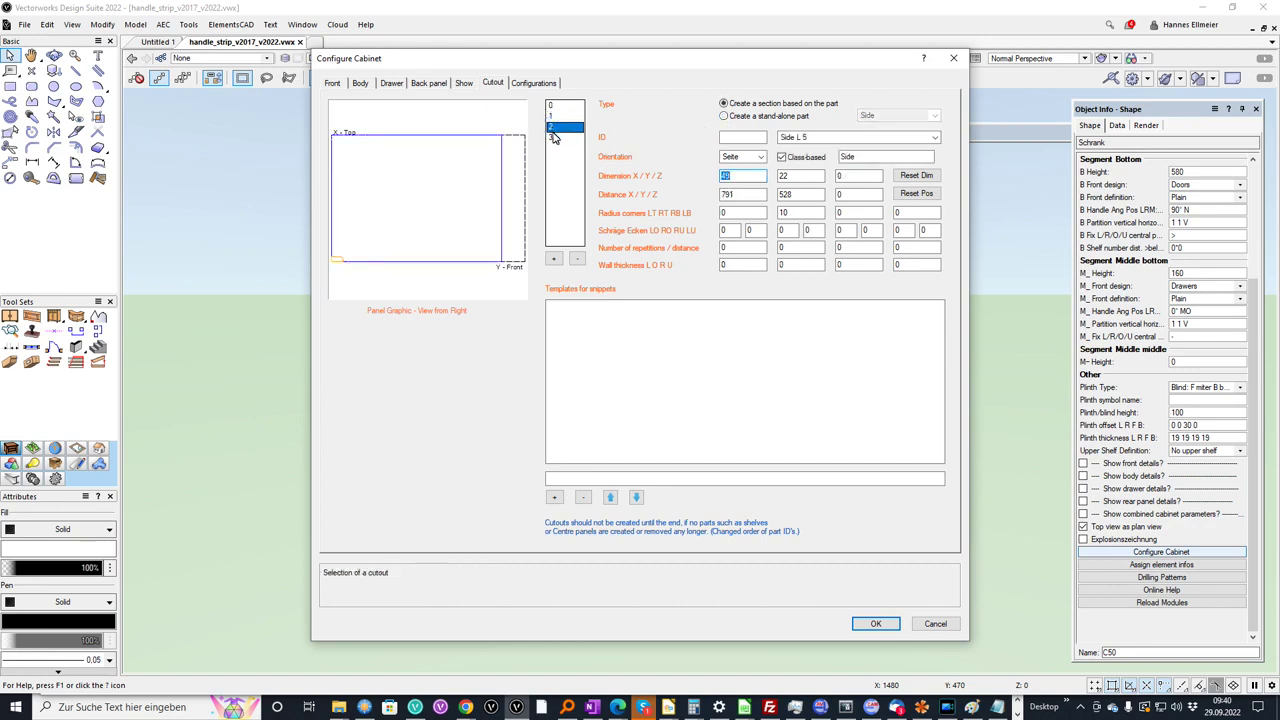
click(554, 138)
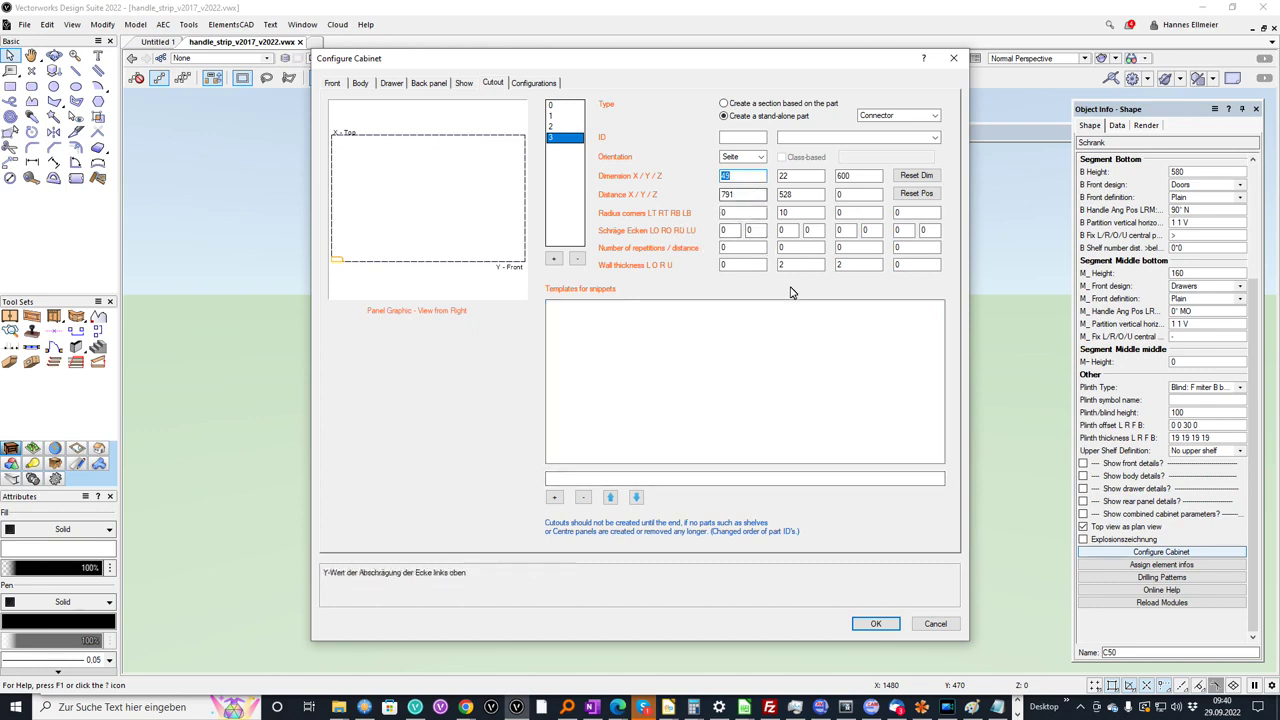
click(884, 623)
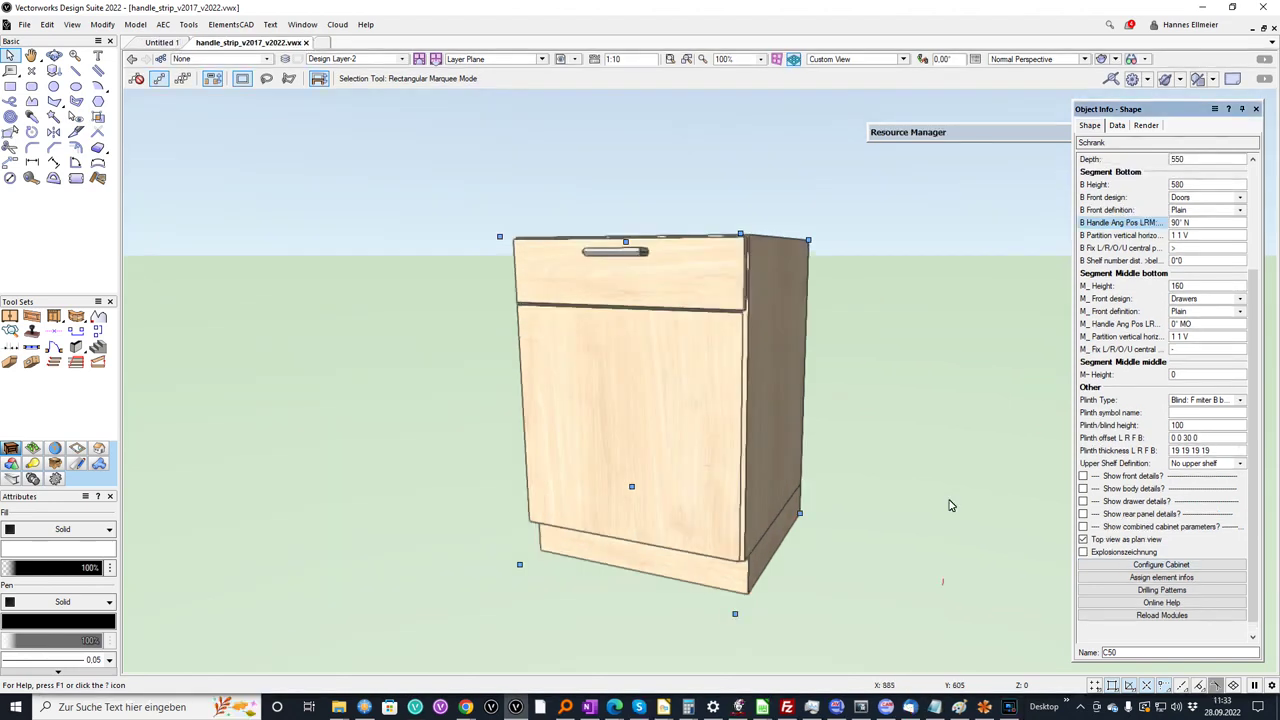
Assign a 45° chamfer (Abschrägung) with the value -15 to the right edge of Door-plain only
click(1190, 578)
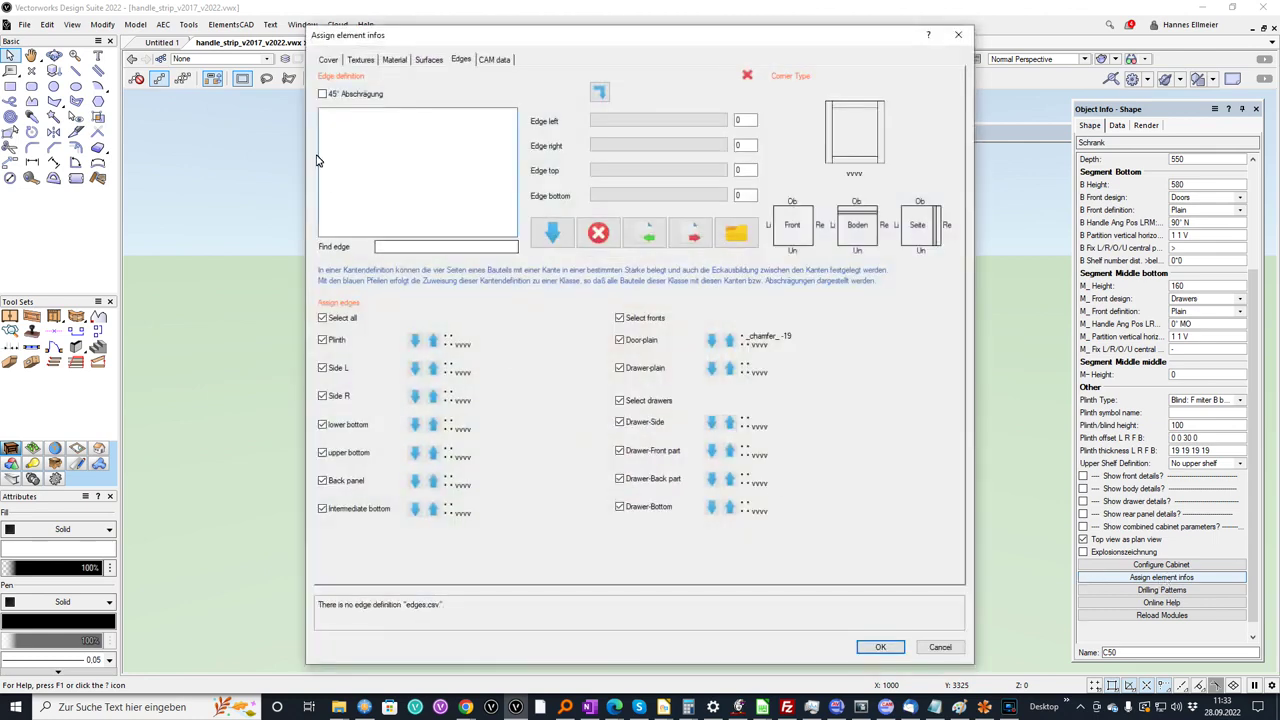
click(323, 94)
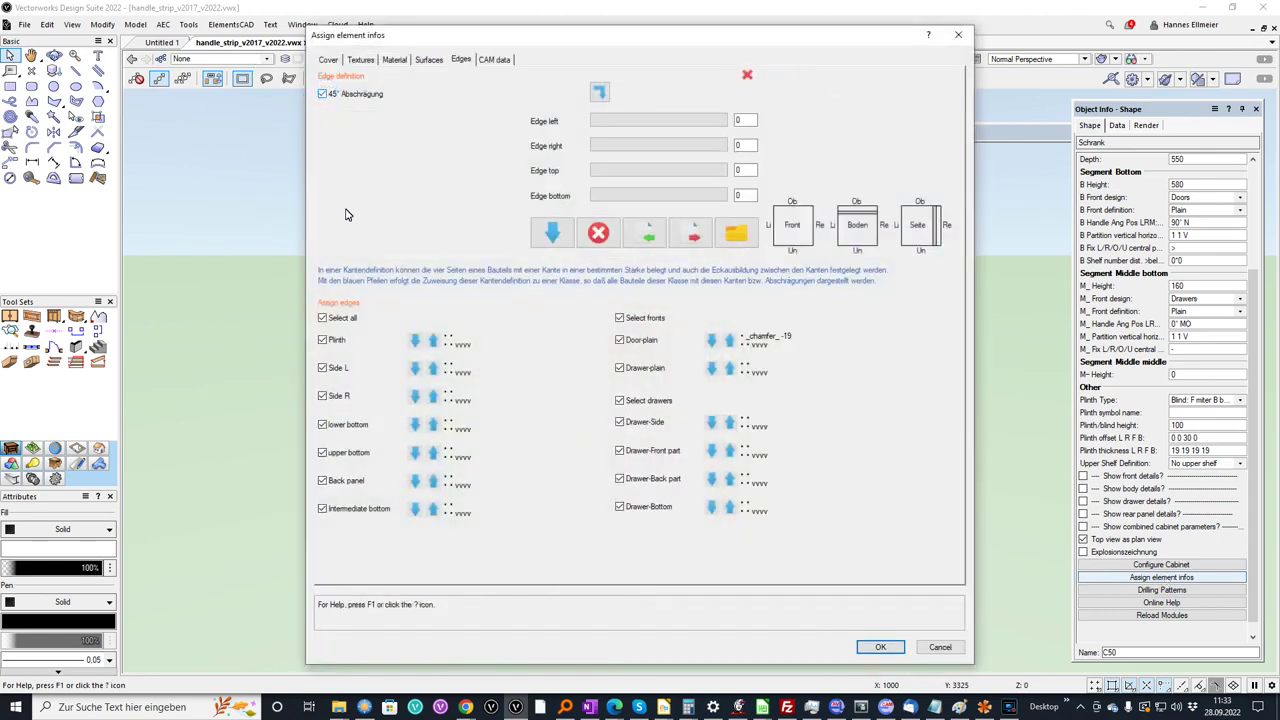
click(345, 320)
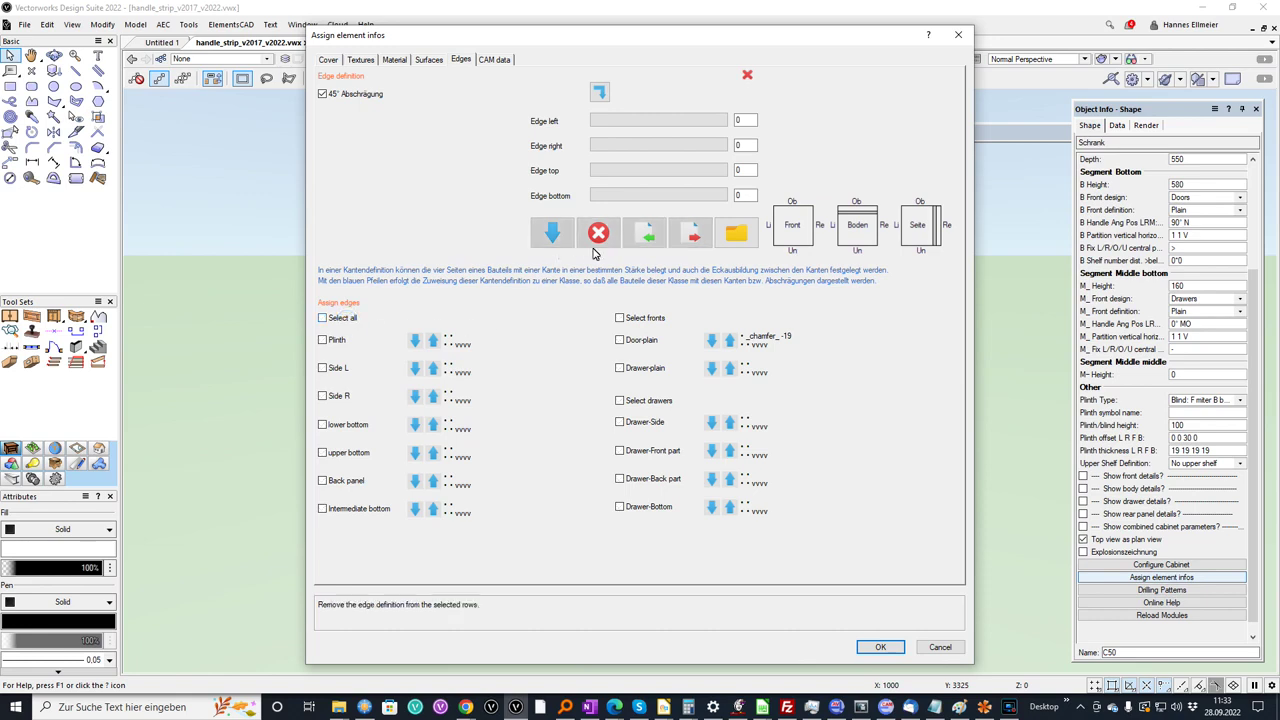
click(620, 341)
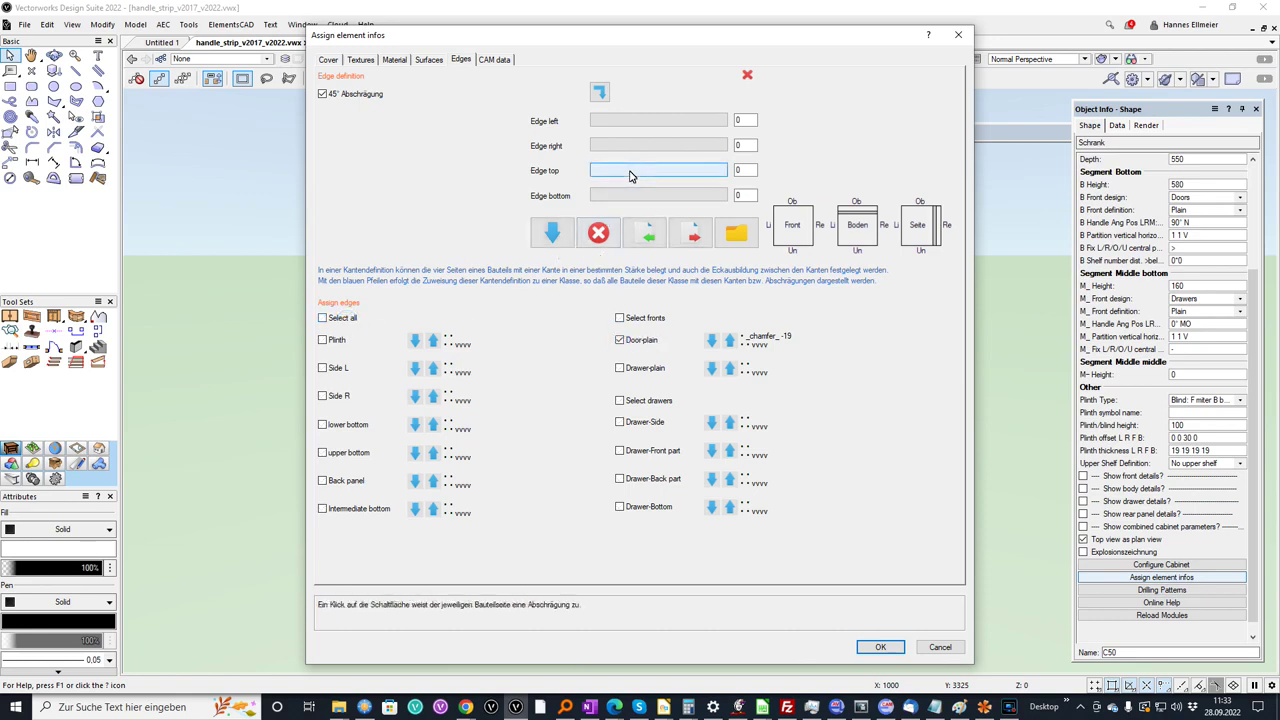
click(658, 146)
click(742, 147)
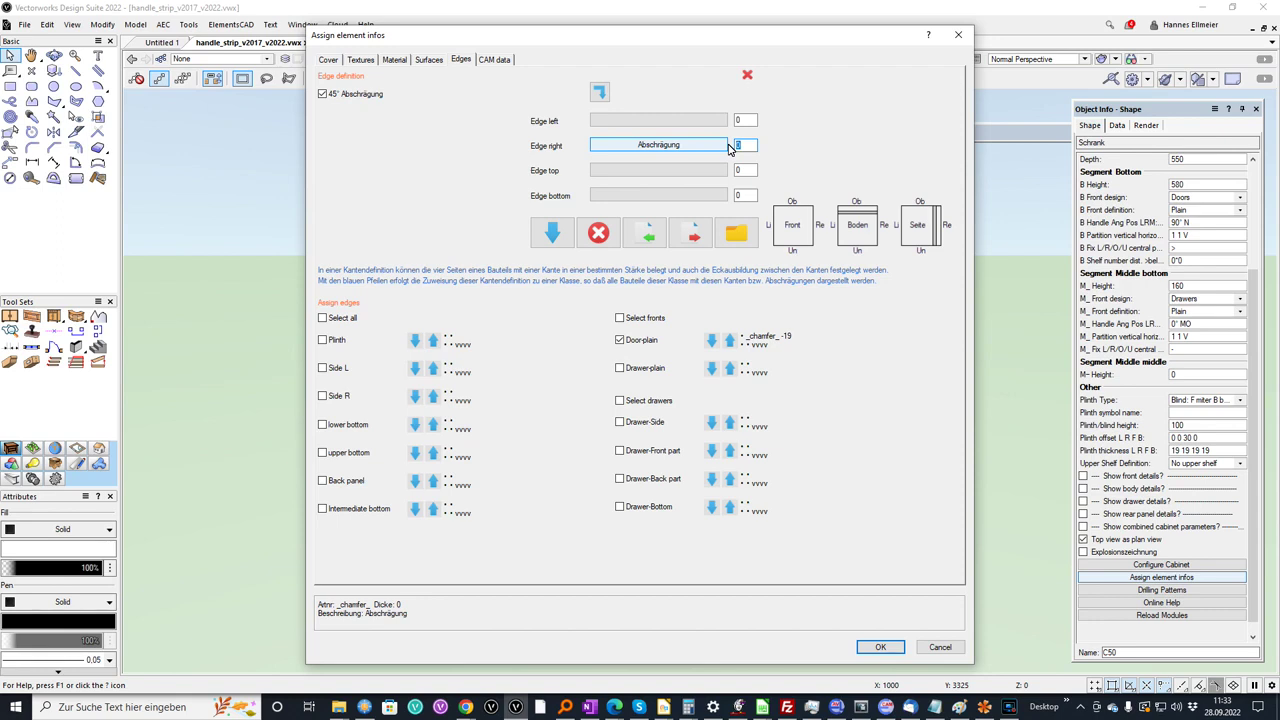
text(-15)
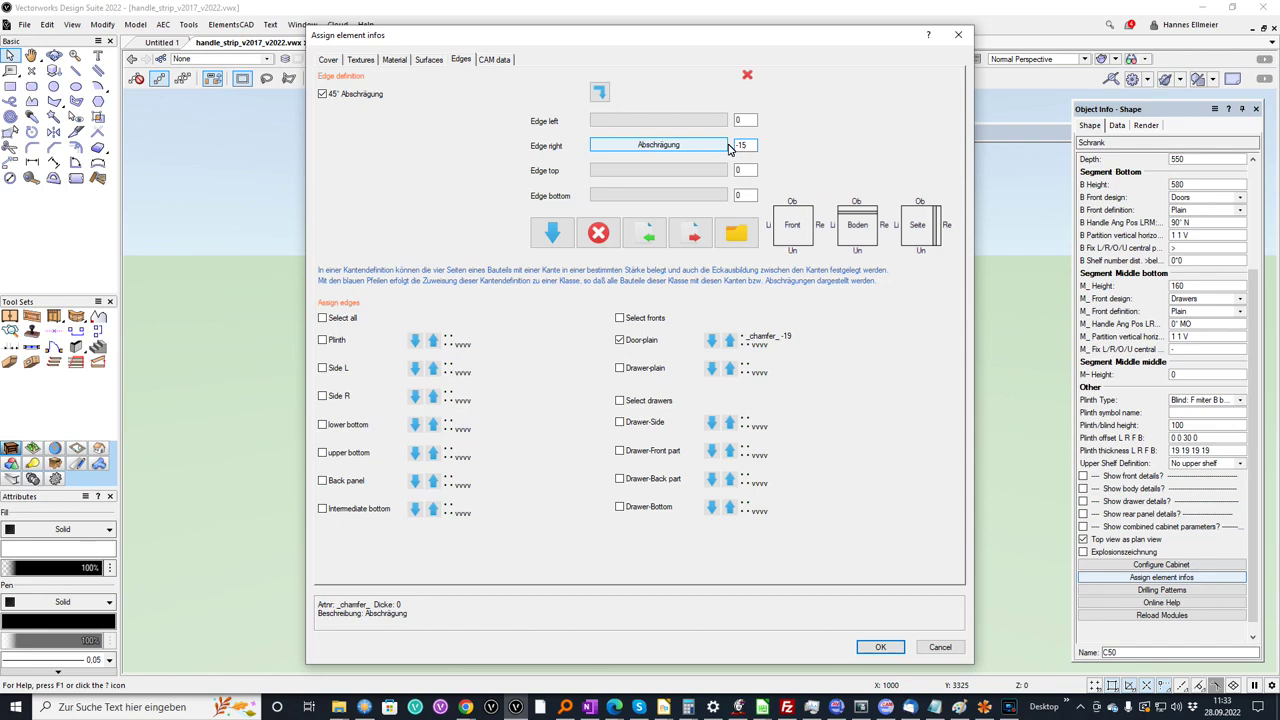
click(552, 233)
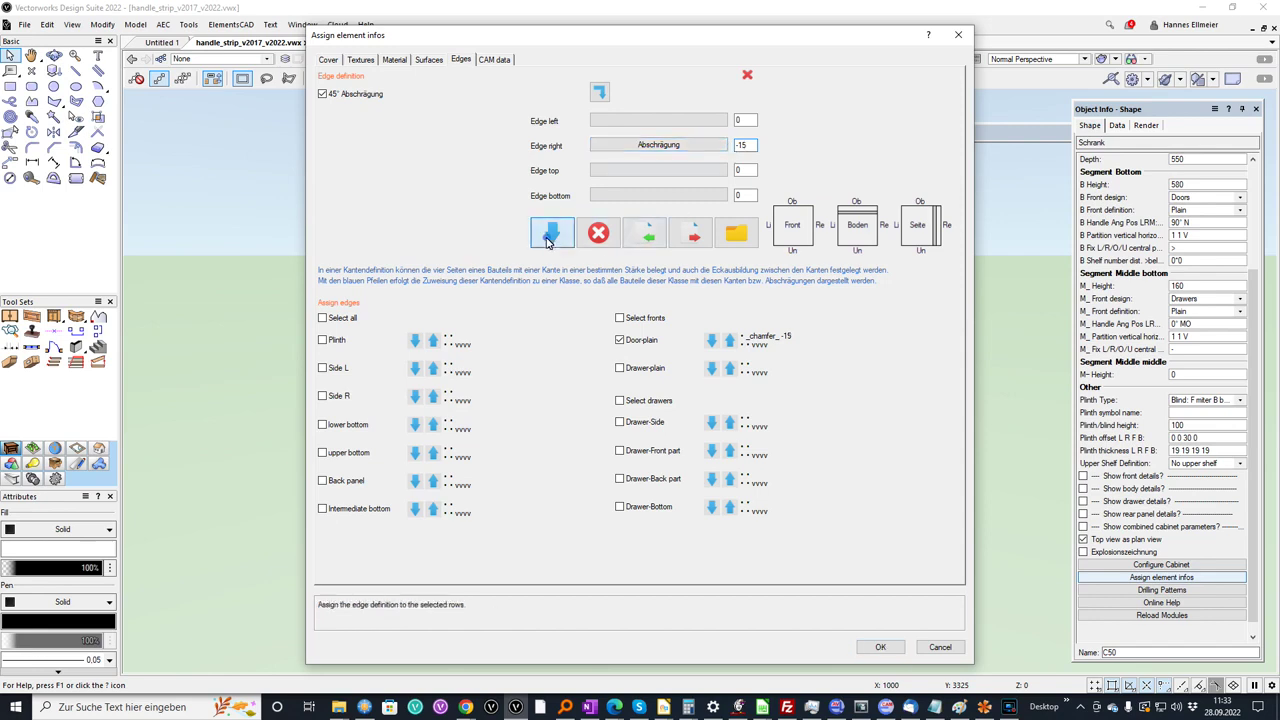
click(880, 647)
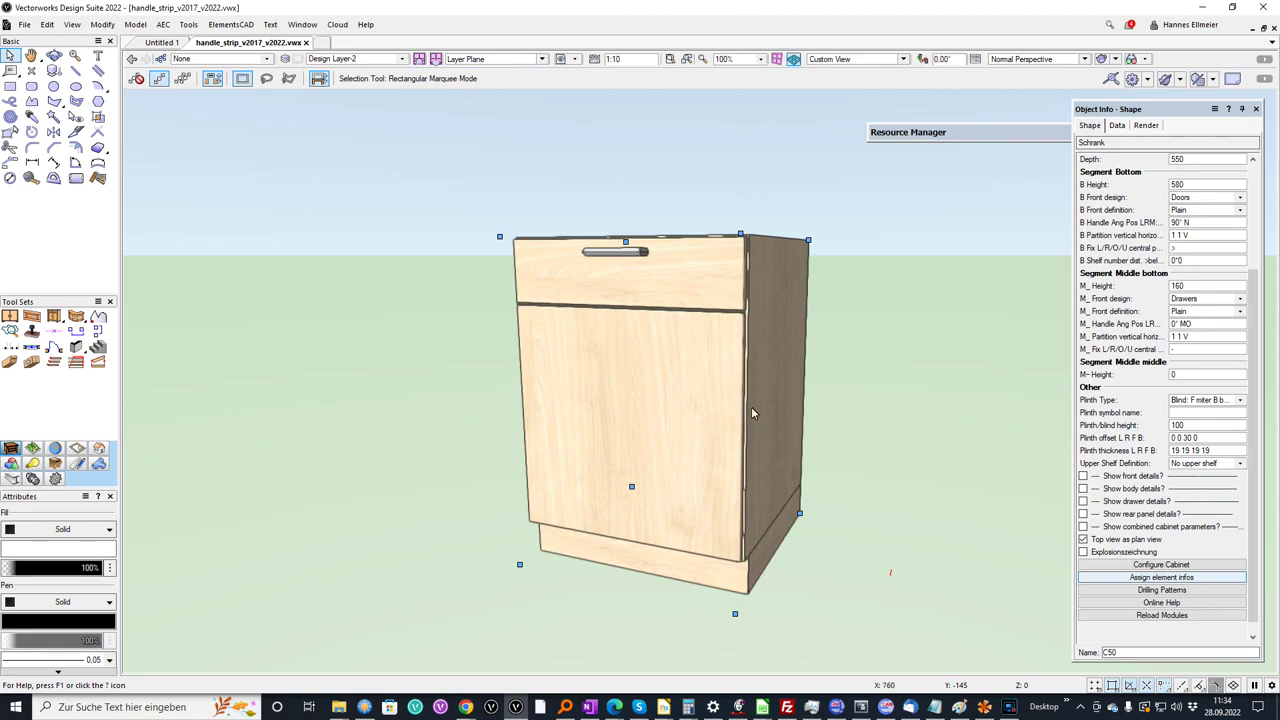
Inspect the door's chamfered edge up close and switch to the Top/Plan view
scroll(761, 425, up, 5)
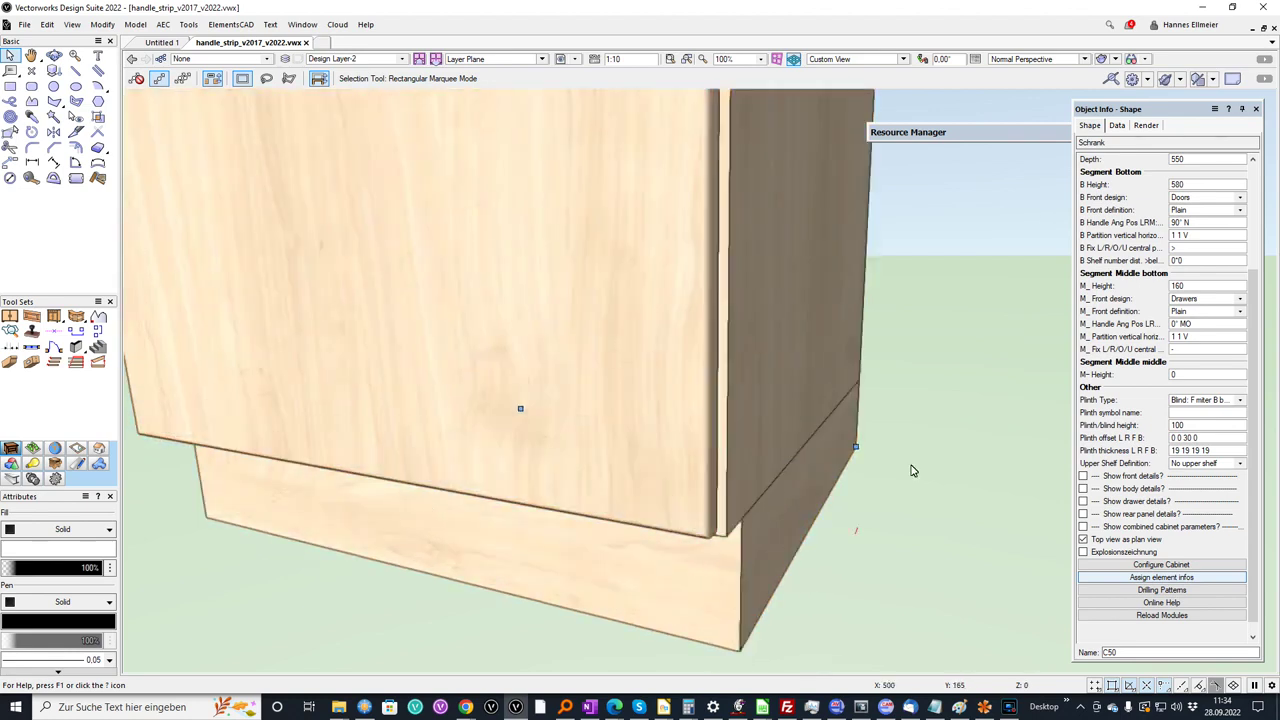
scroll(825, 505, down, 3)
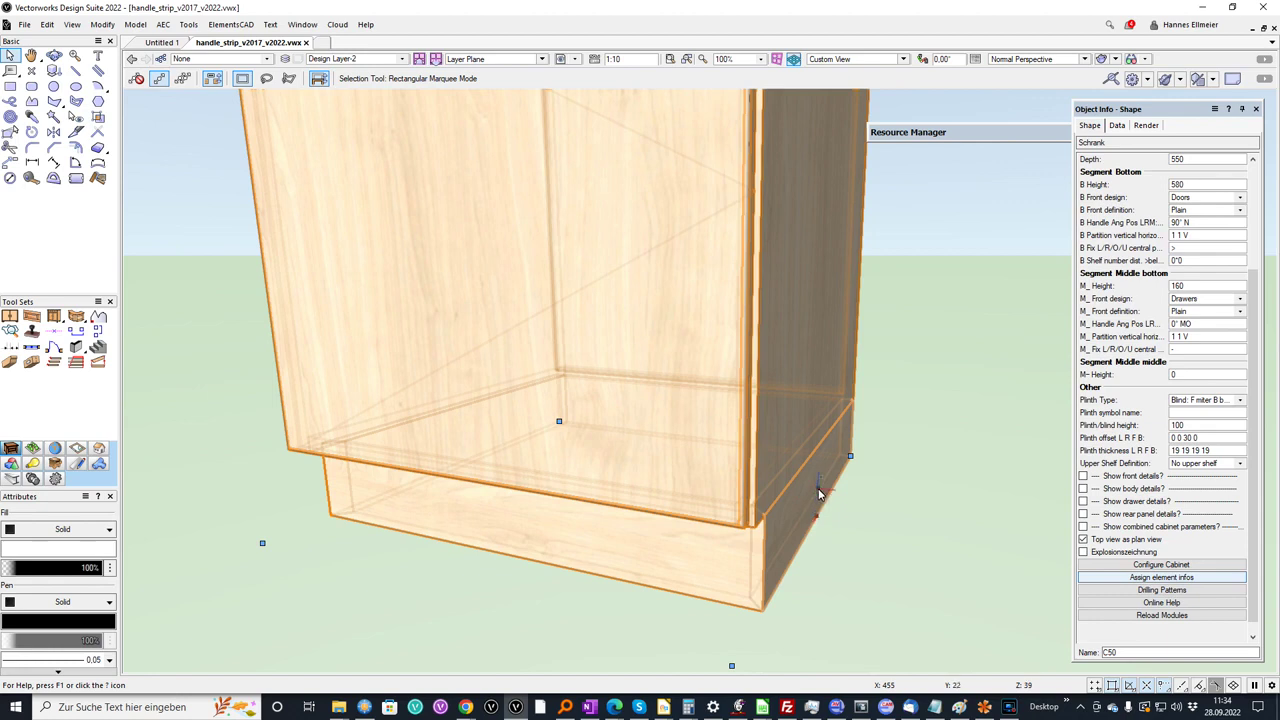
key(KP_5)
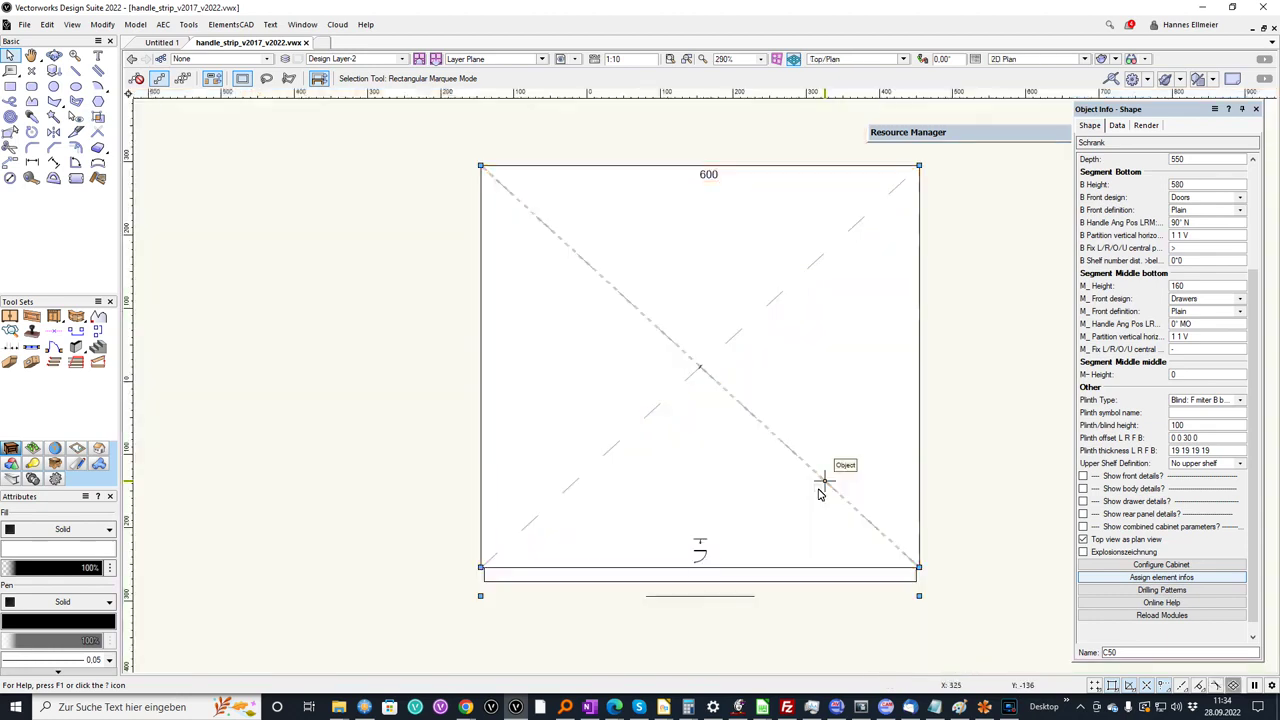
Reassign a 45° chamfer (Abschrägung) with the value -5 to the right edge of Door-plain only and apply it
scroll(918, 586, up, 5)
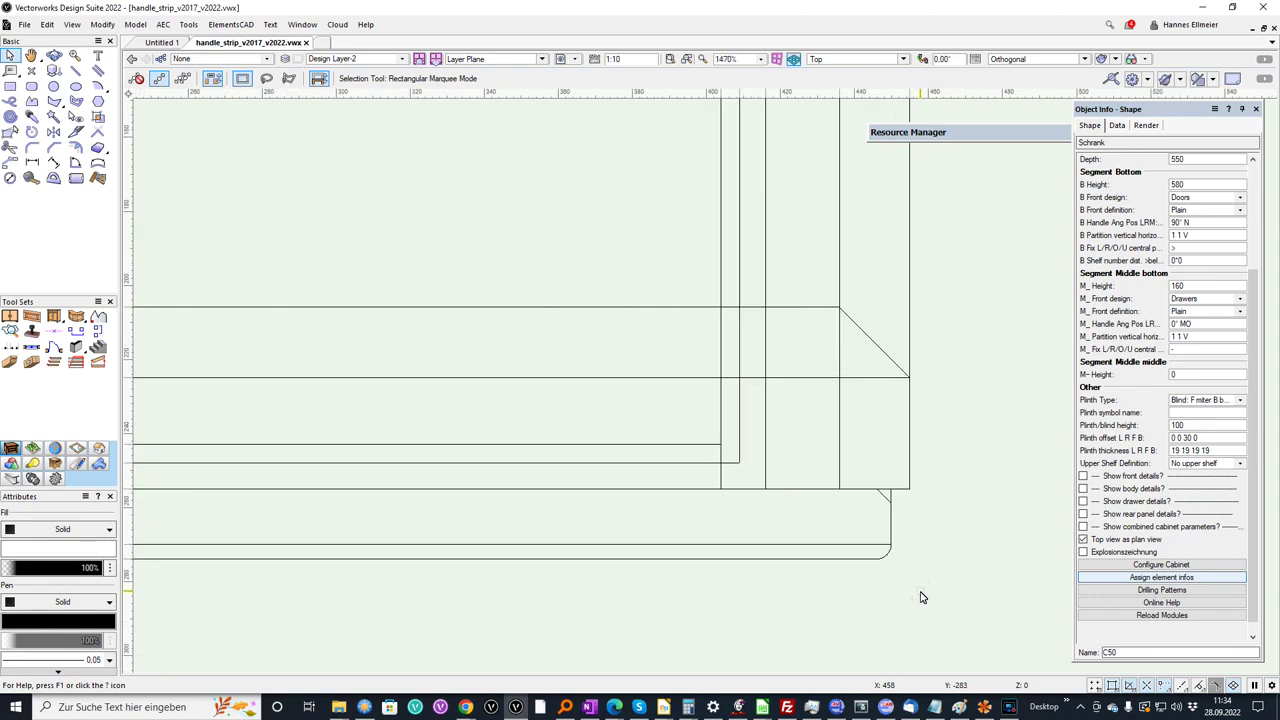
click(1188, 578)
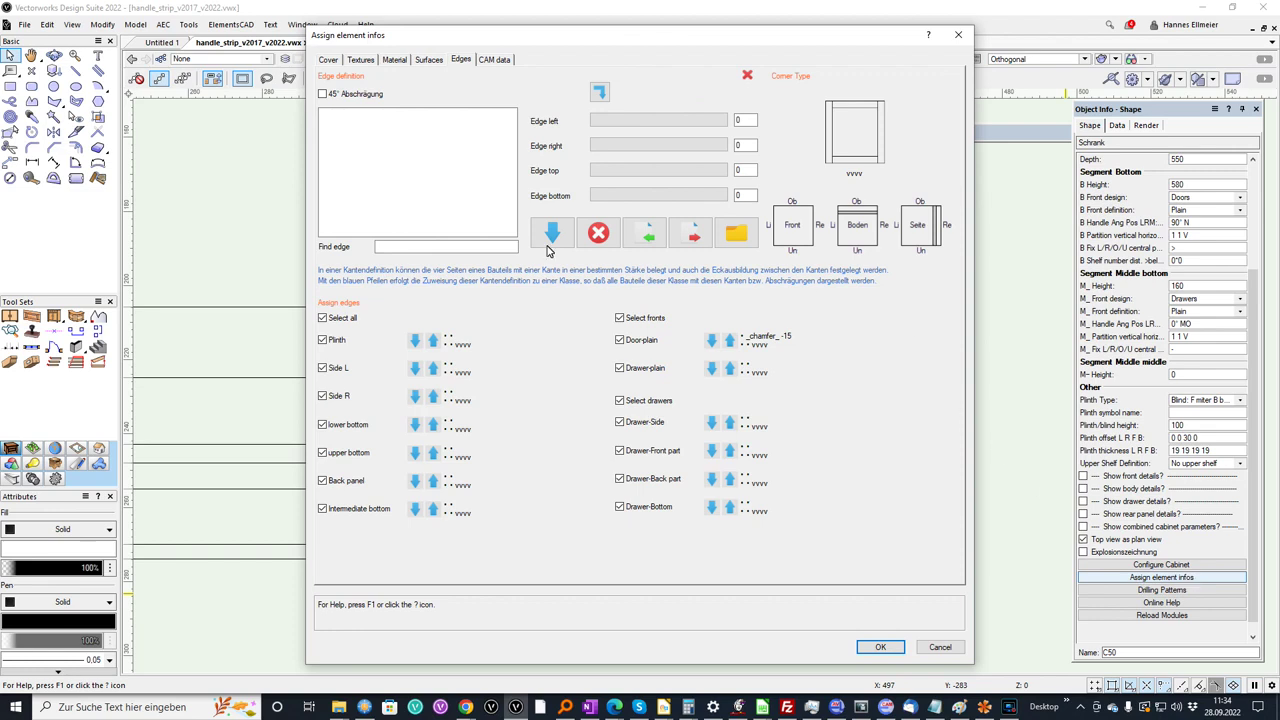
click(325, 94)
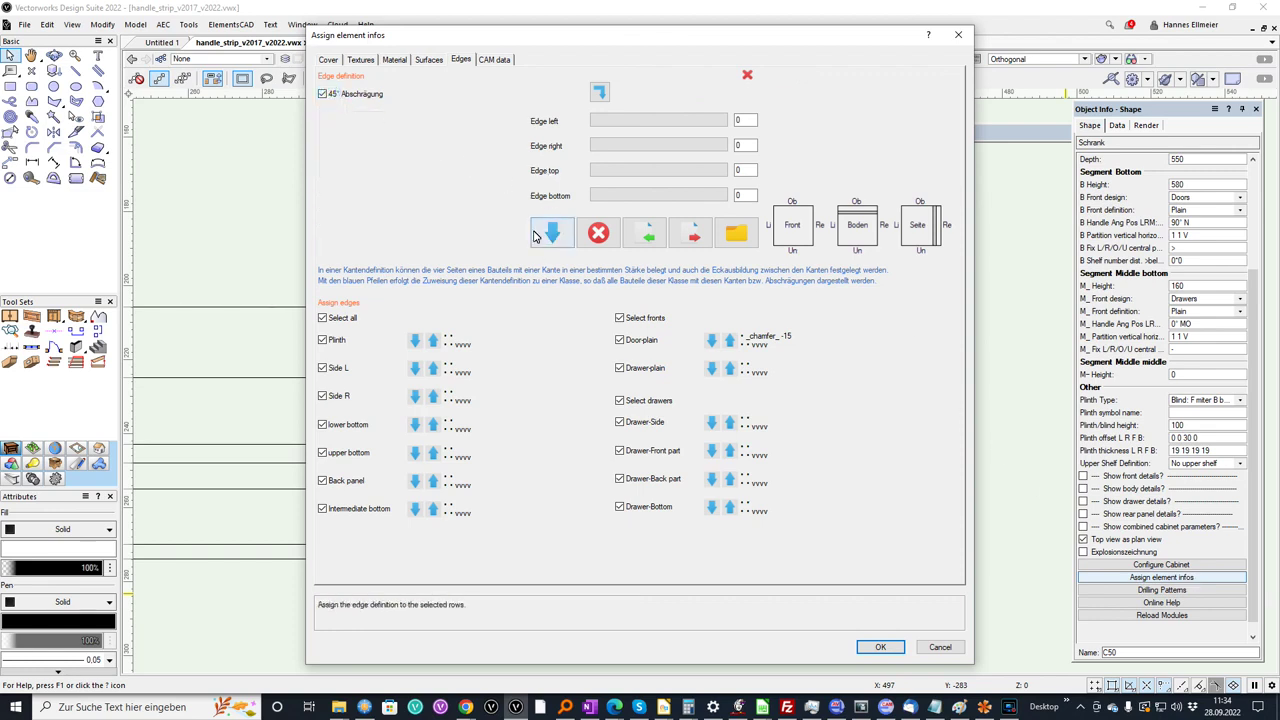
click(338, 318)
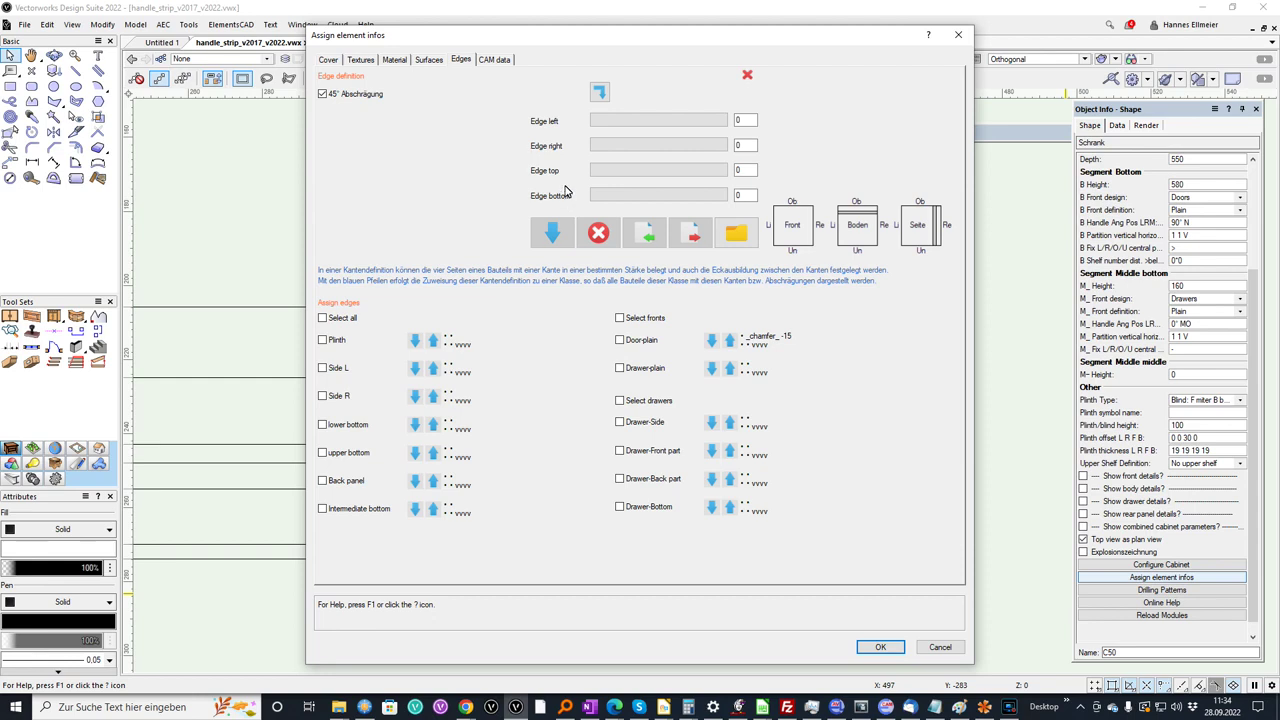
click(619, 341)
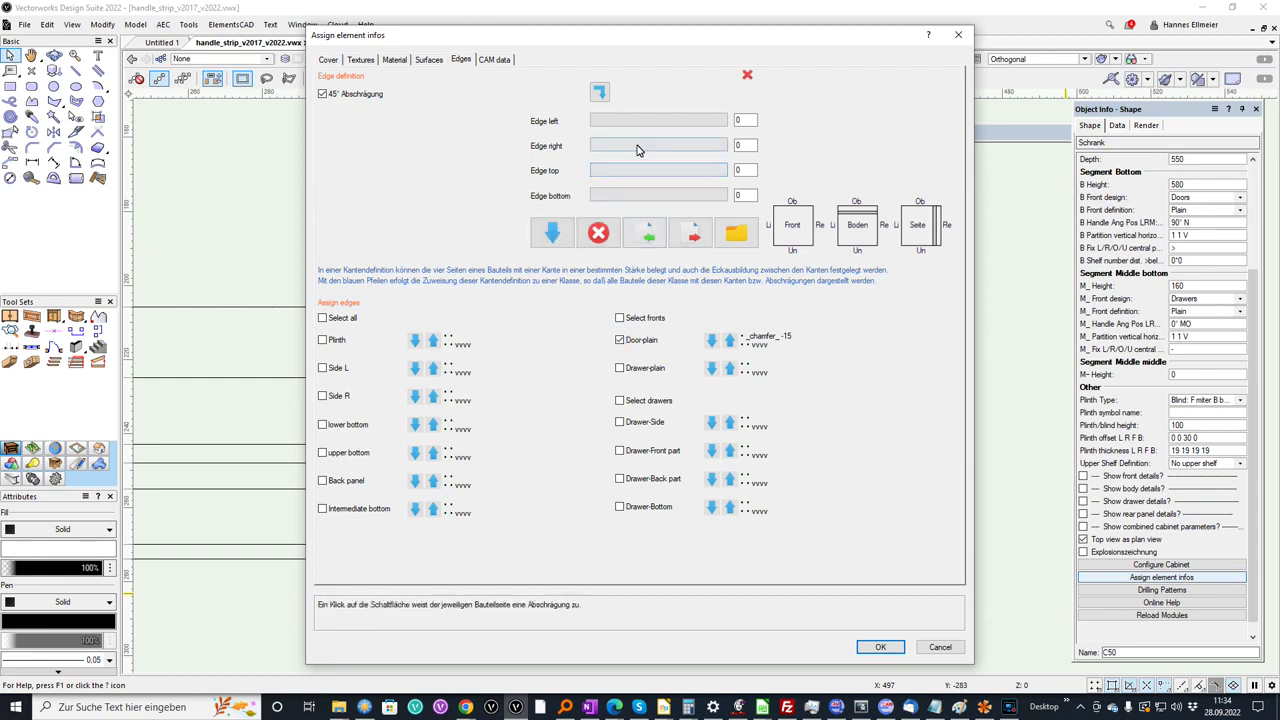
click(718, 146)
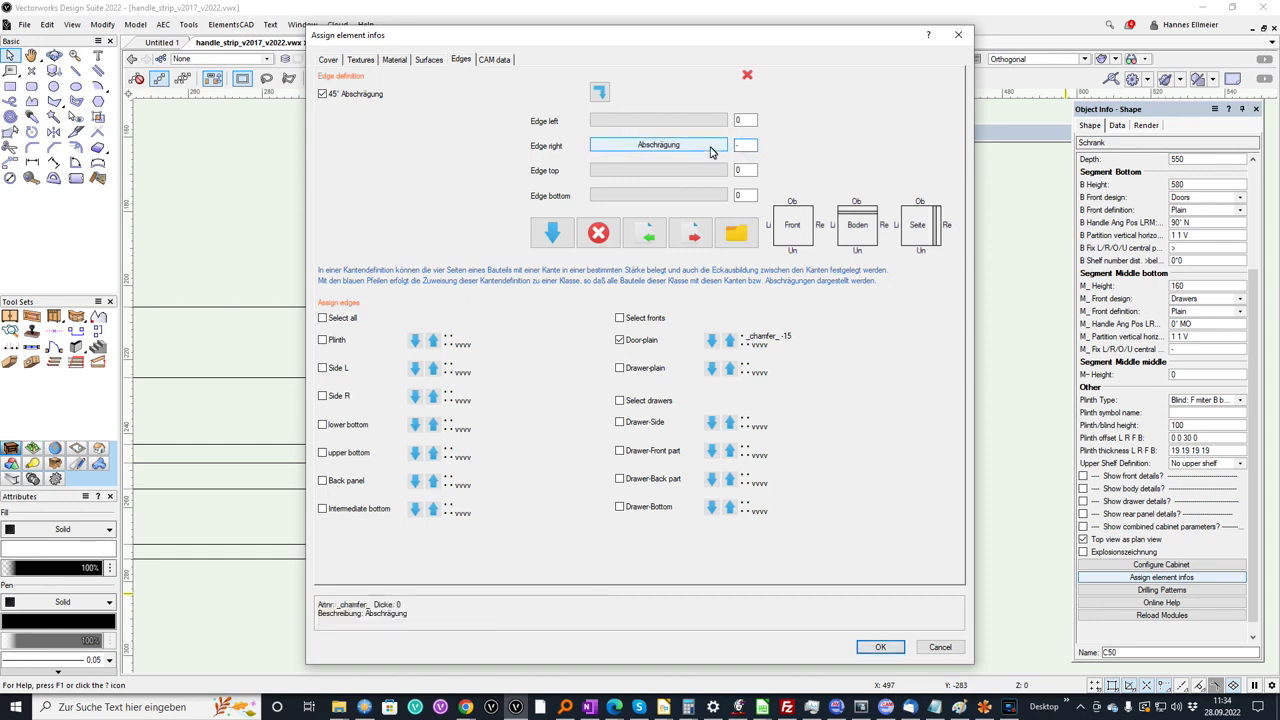
text(-5)
click(551, 232)
click(879, 648)
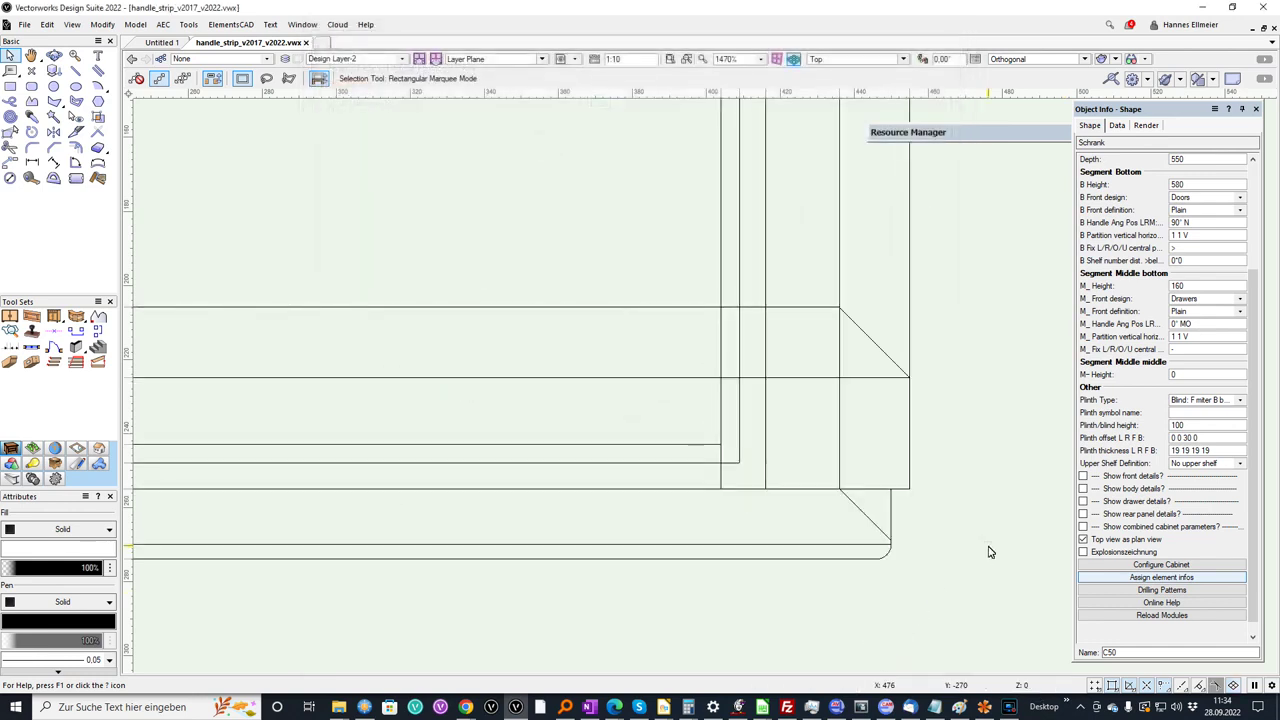
Go back to the earlier perspective view and examine the chamfered right edge of the door above the plinth
click(131, 60)
click(131, 60)
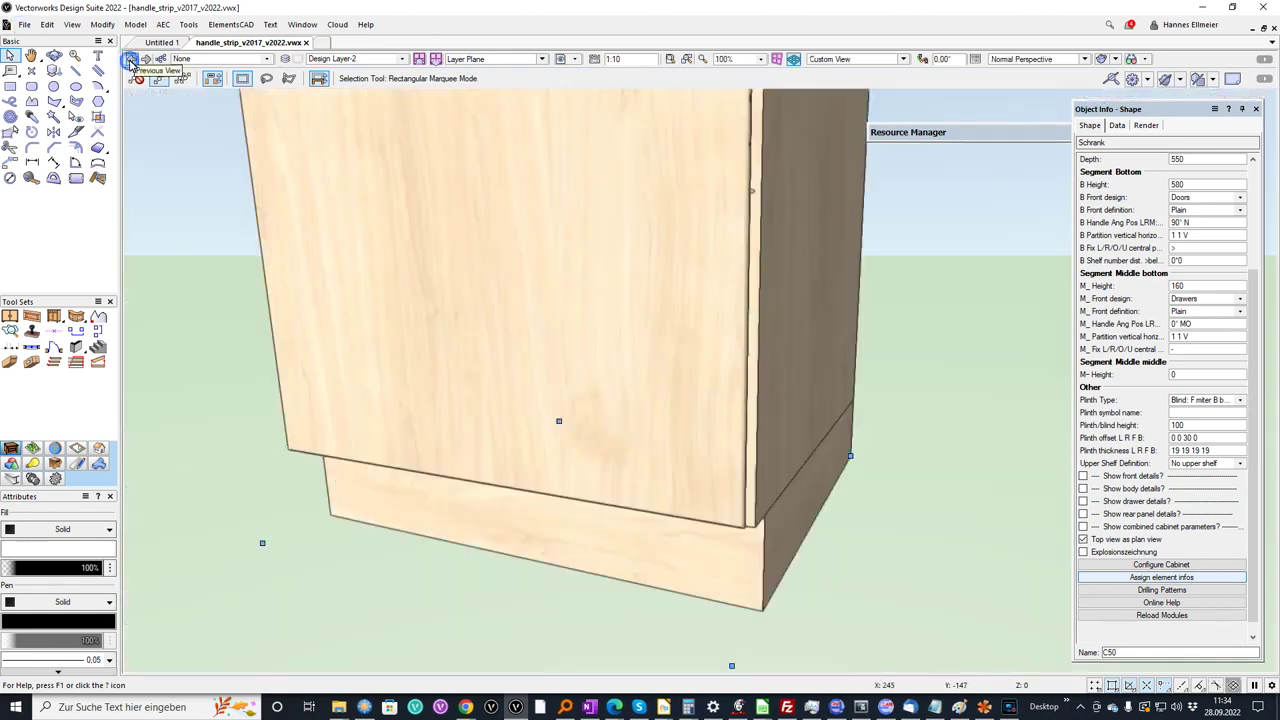
click(131, 60)
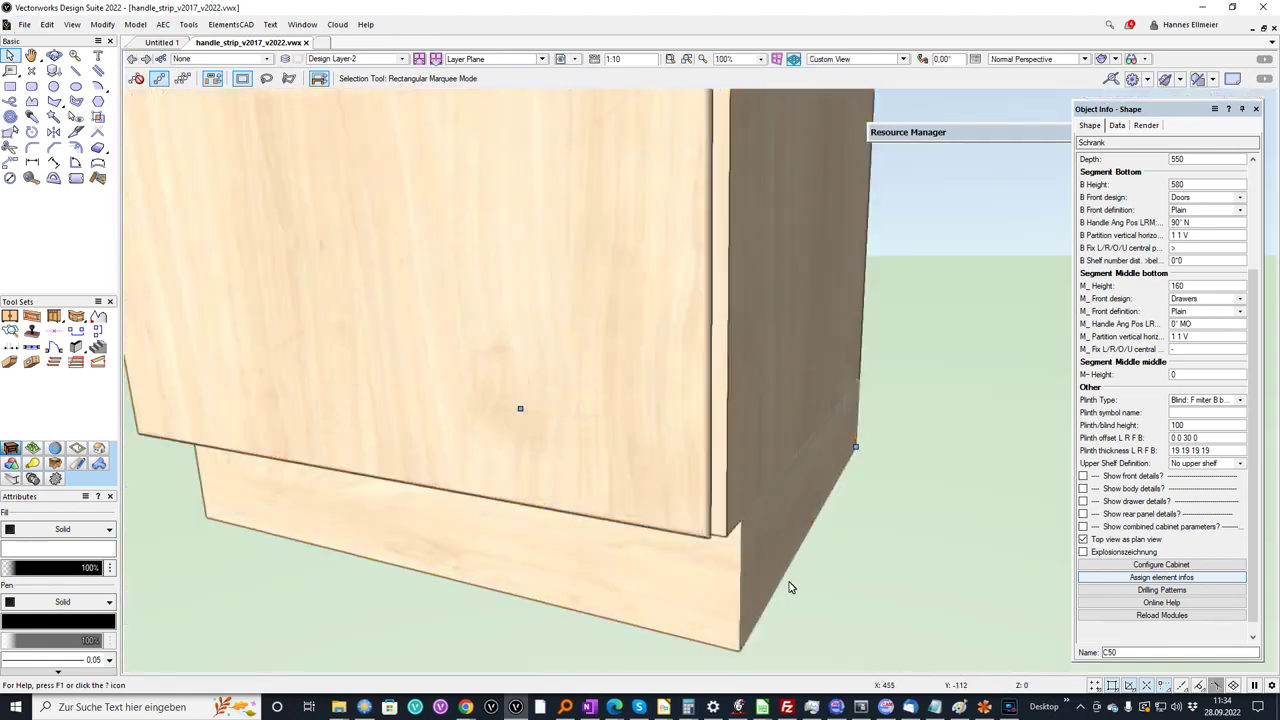
middle_drag(785, 572, 817, 570)
click(706, 397)
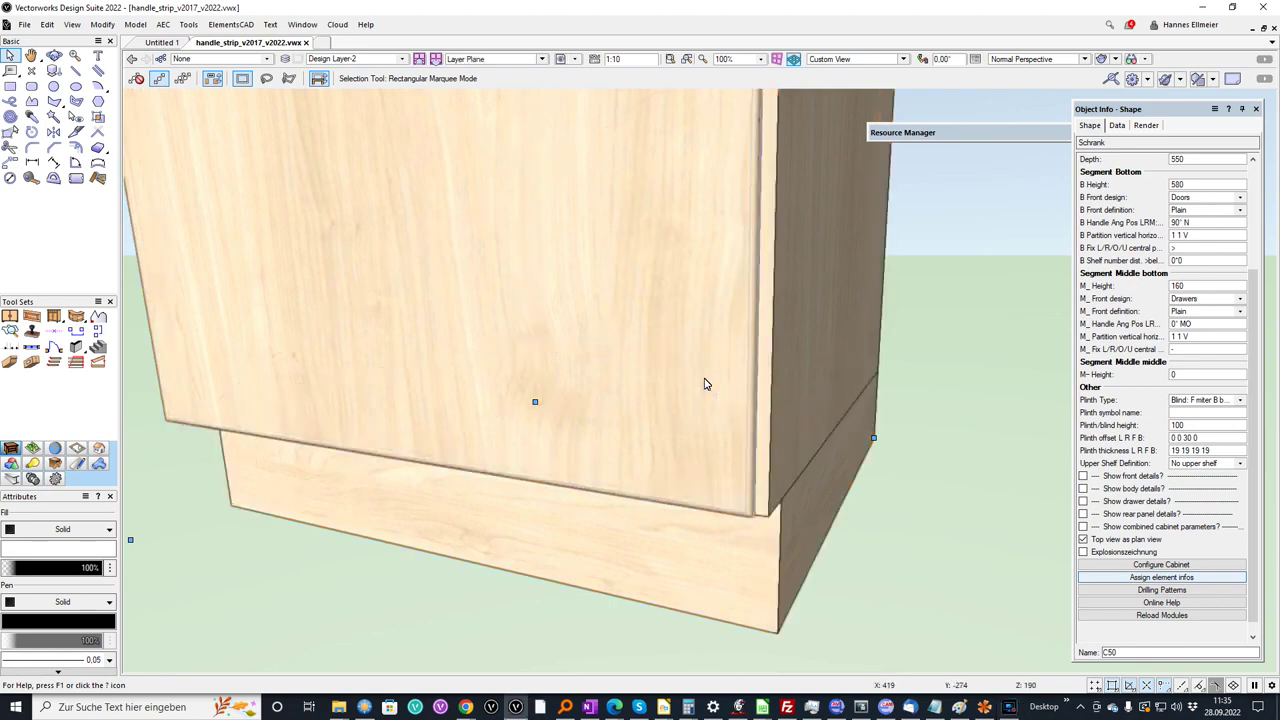
key(shift+Up)
scroll(682, 381, down, 2)
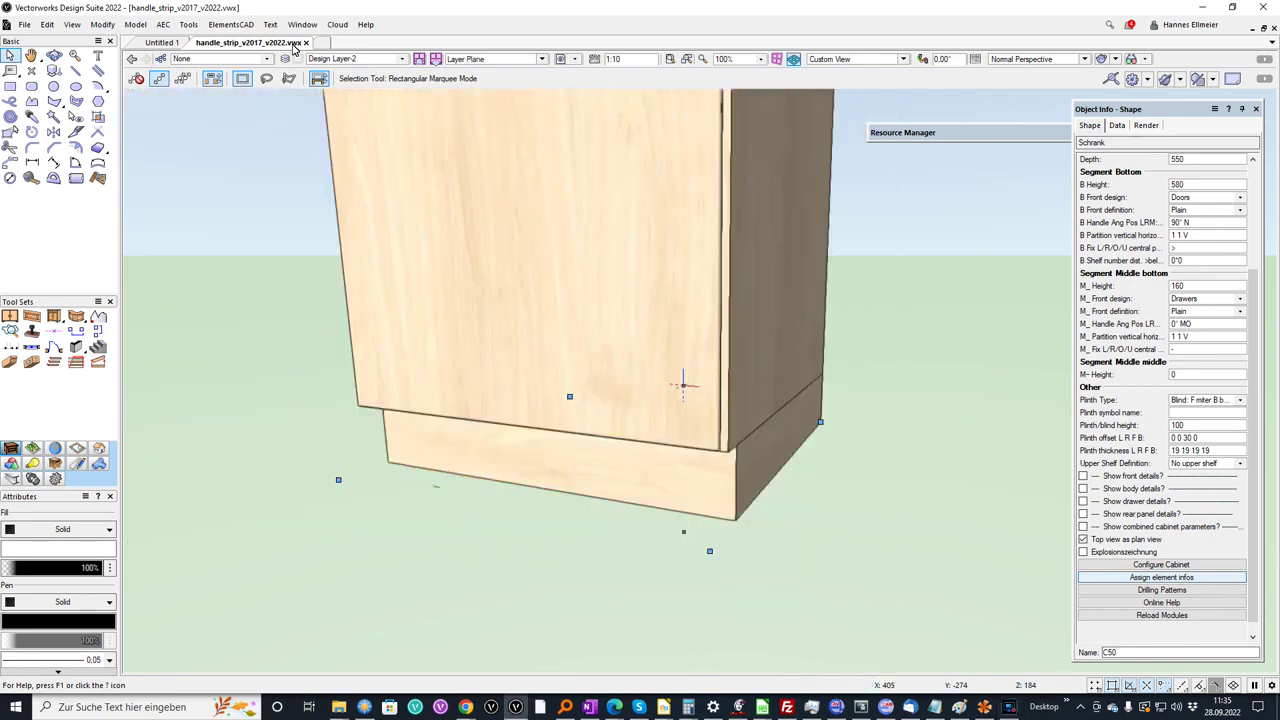
Make Design Layer-3 the active layer and bring its cabinet with the framed door into view
click(400, 58)
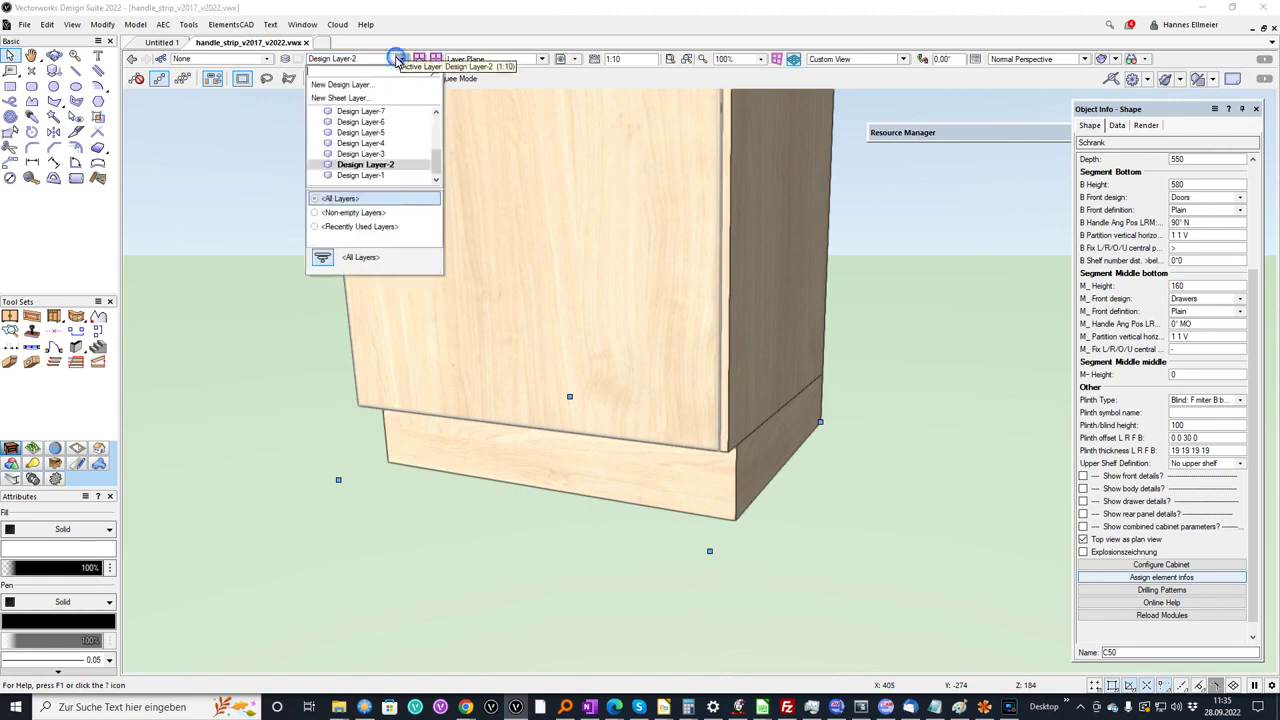
click(368, 152)
middle_drag(644, 240, 840, 502)
key(x)
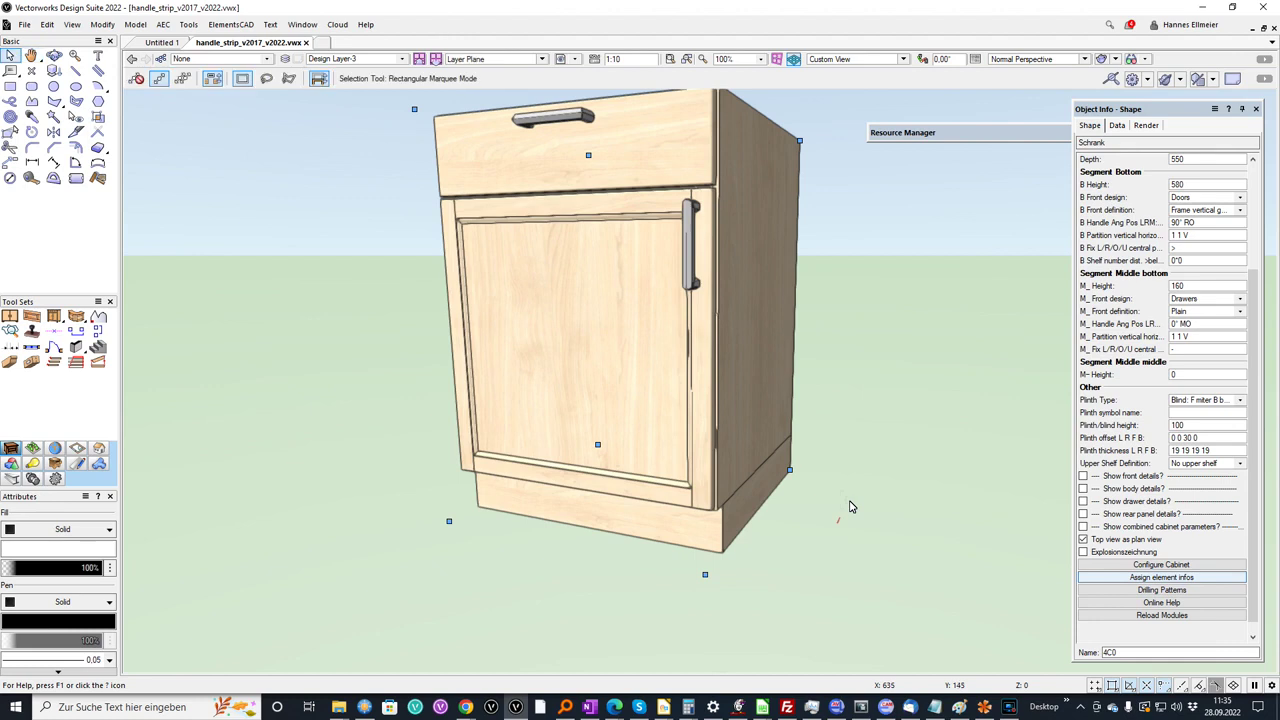
click(752, 387)
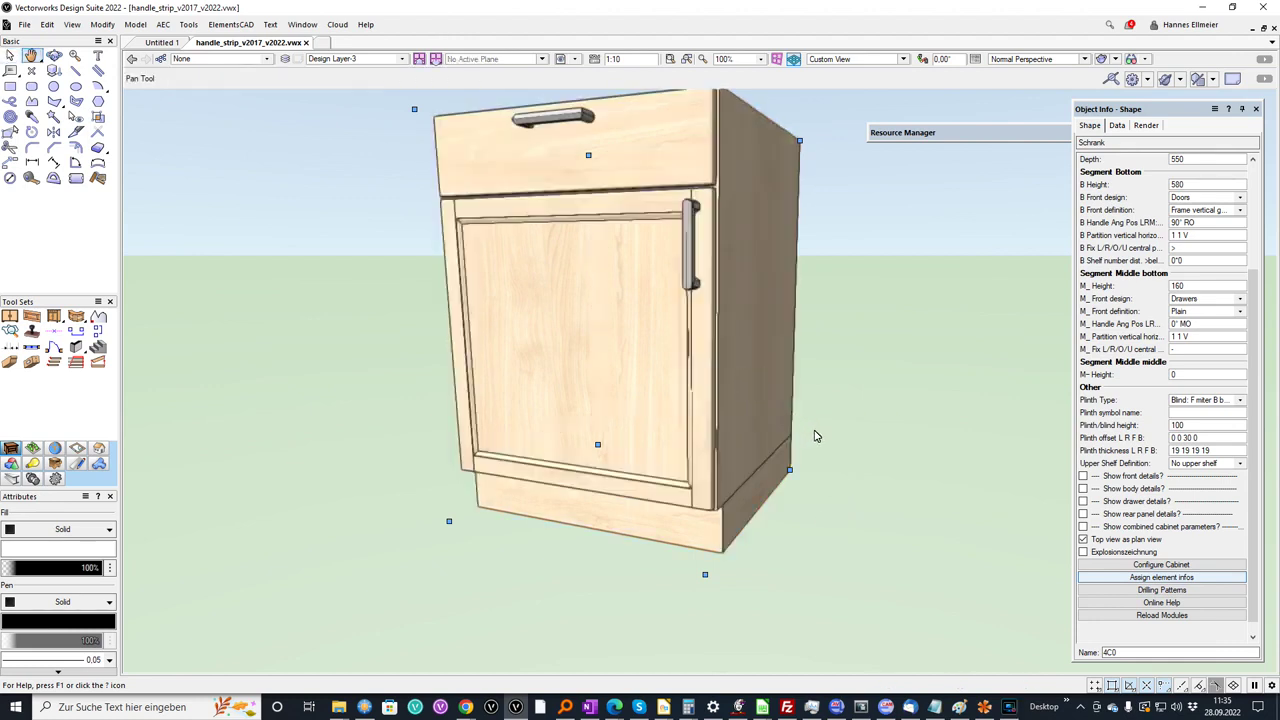
Choose the handle symbol Griff_Profil_40-21 for the cabinet's door and drawer, apply the configuration and inspect the profile handles
click(1174, 601)
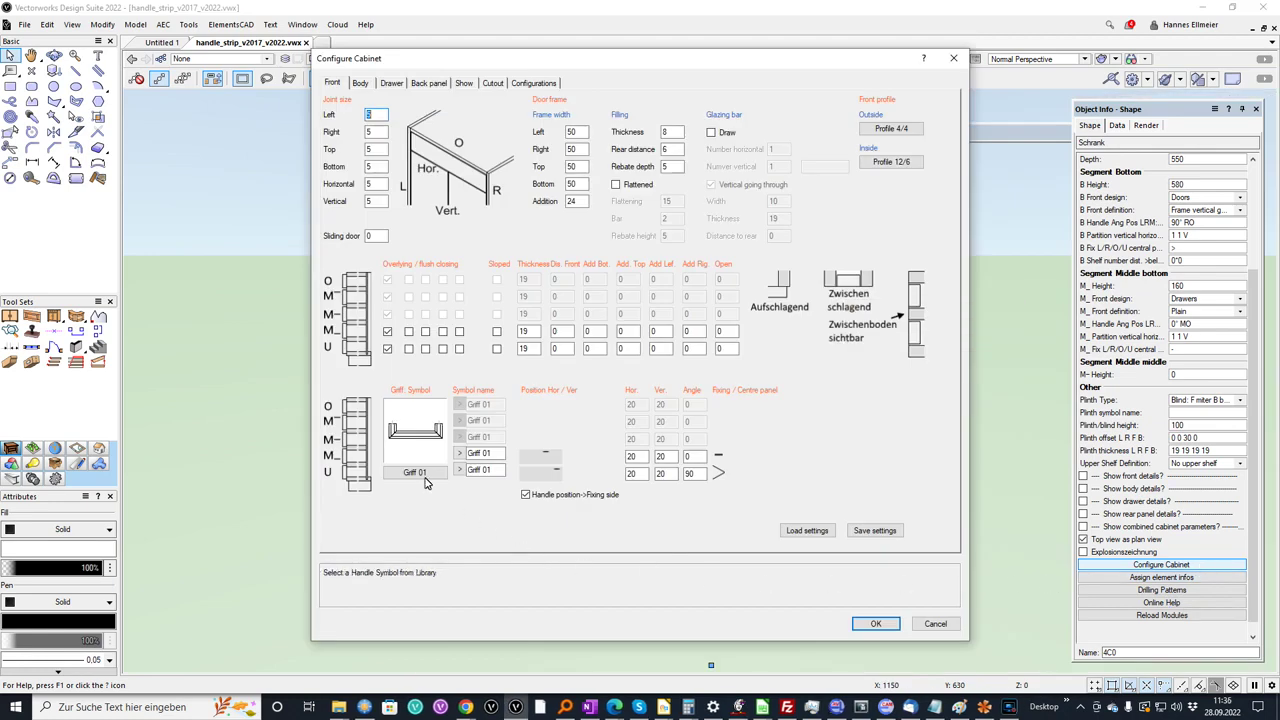
click(415, 472)
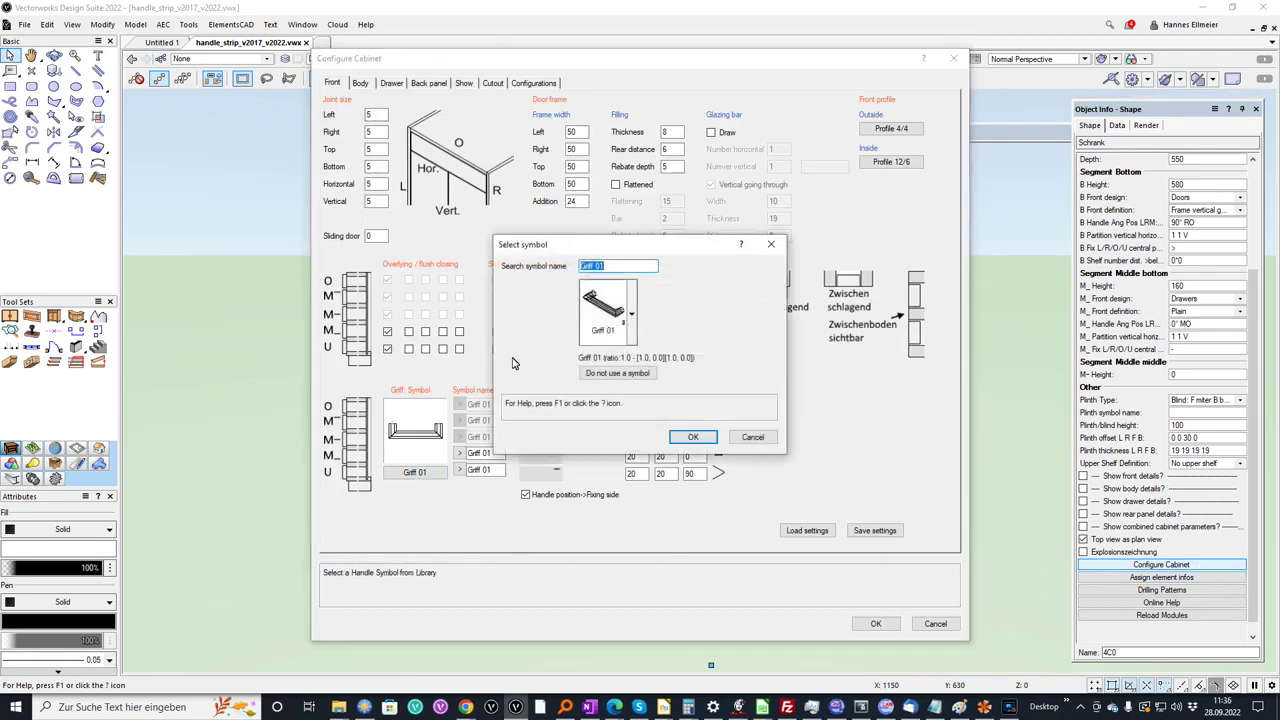
click(616, 314)
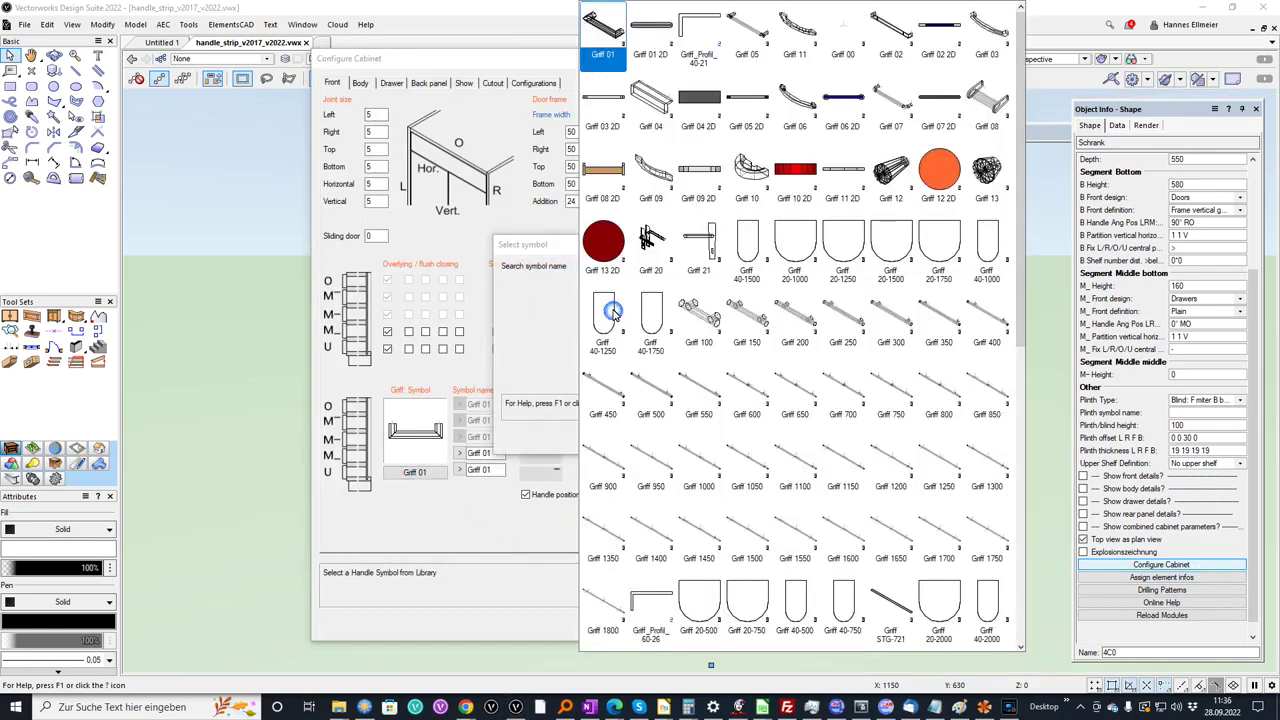
click(697, 37)
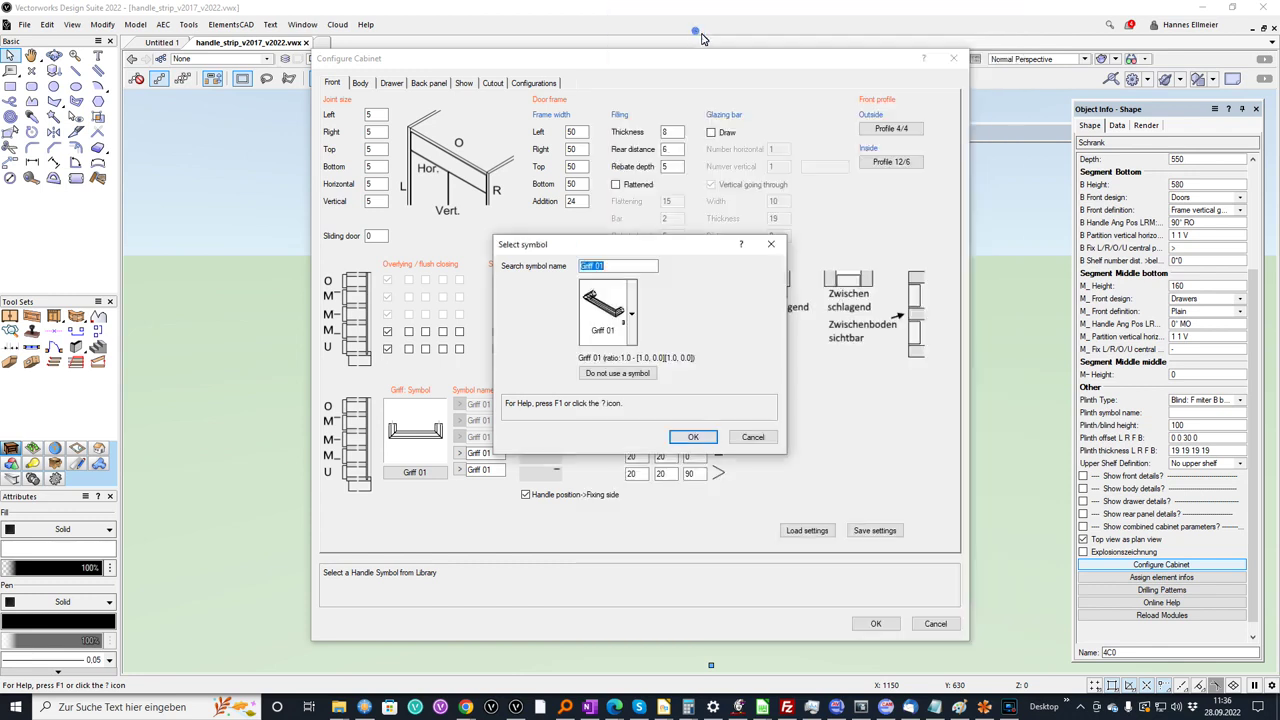
click(695, 437)
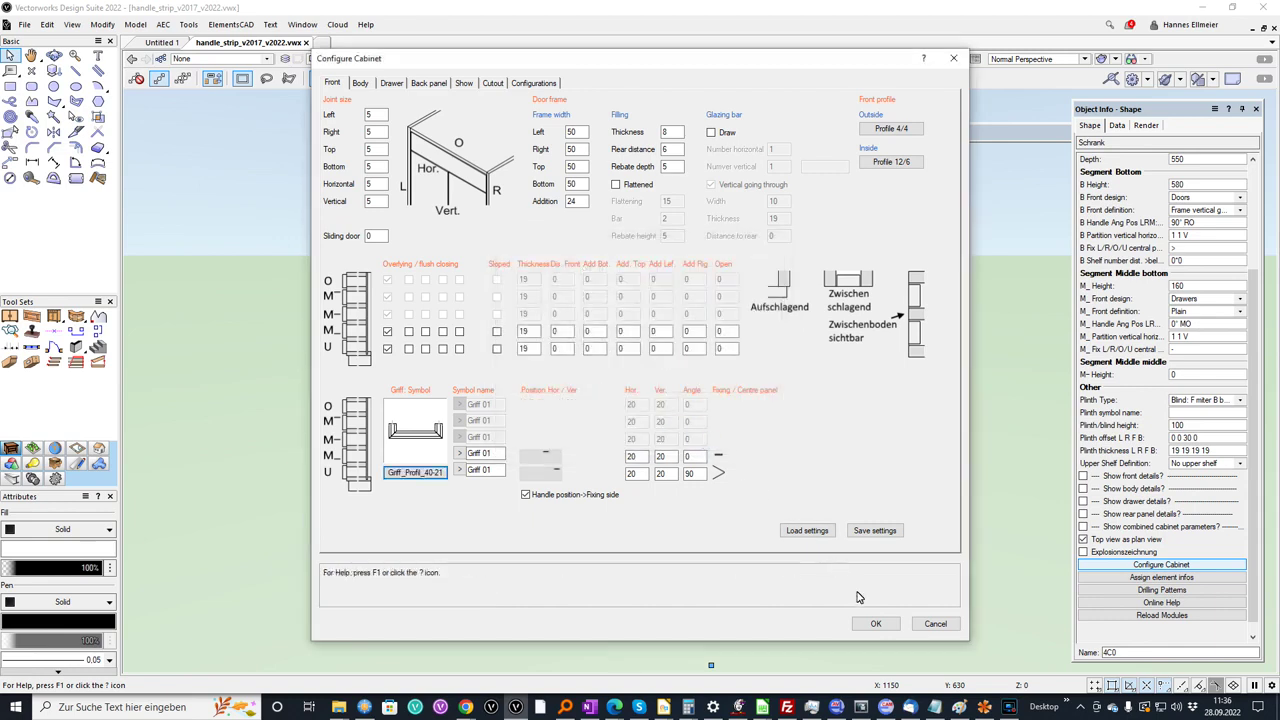
click(460, 470)
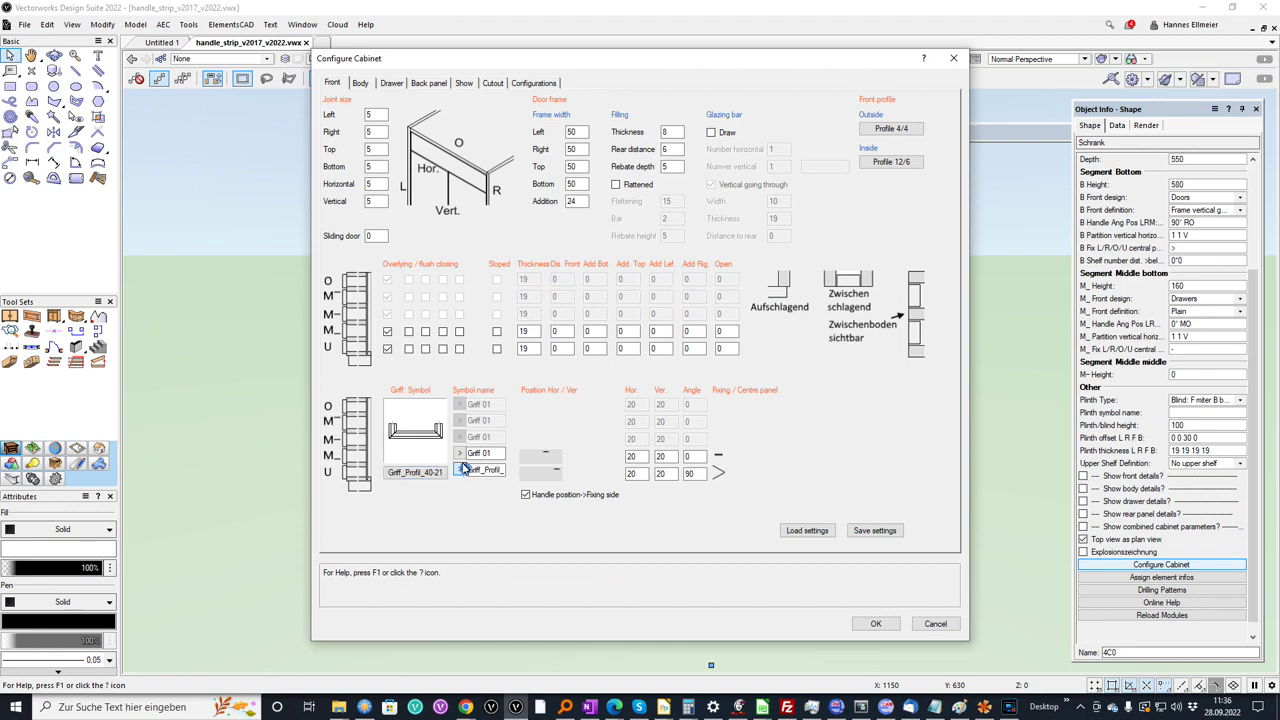
click(889, 625)
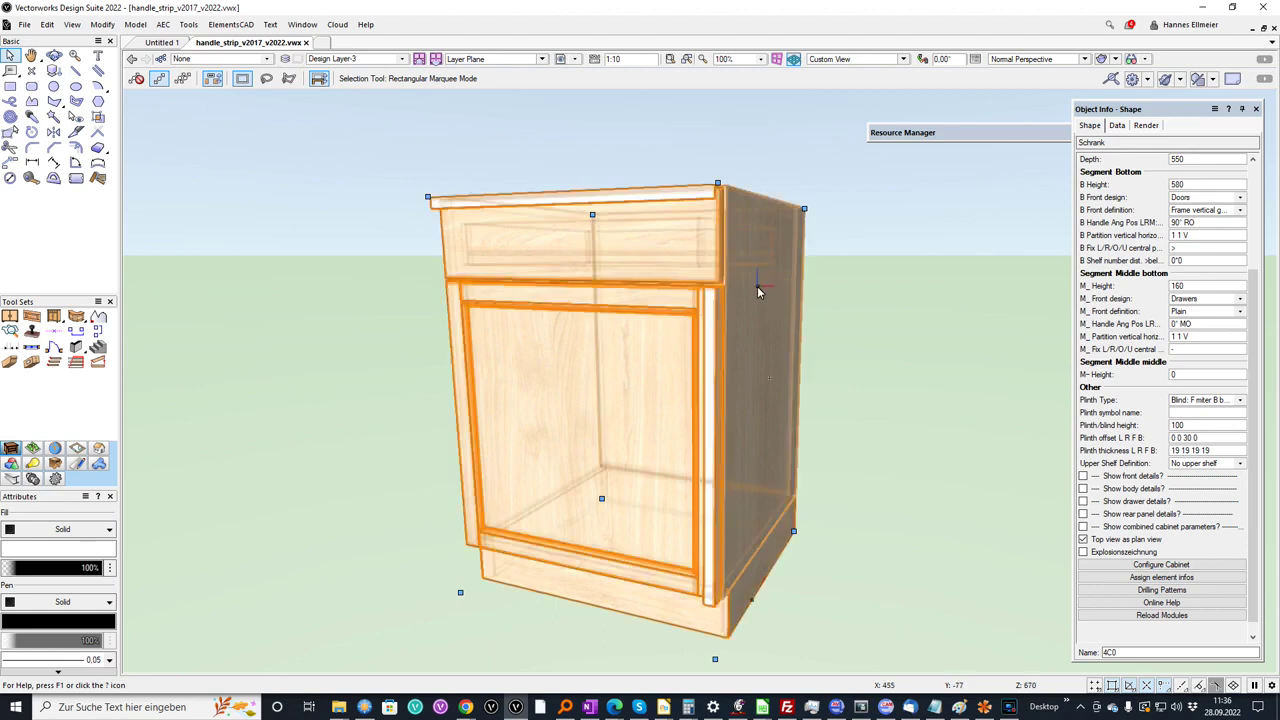
ctrl+middle_drag(754, 237, 710, 369)
View the 2D component of the Griff_Profil_40-21 symbol in the current file's resources and return to Design Layer-3
click(985, 137)
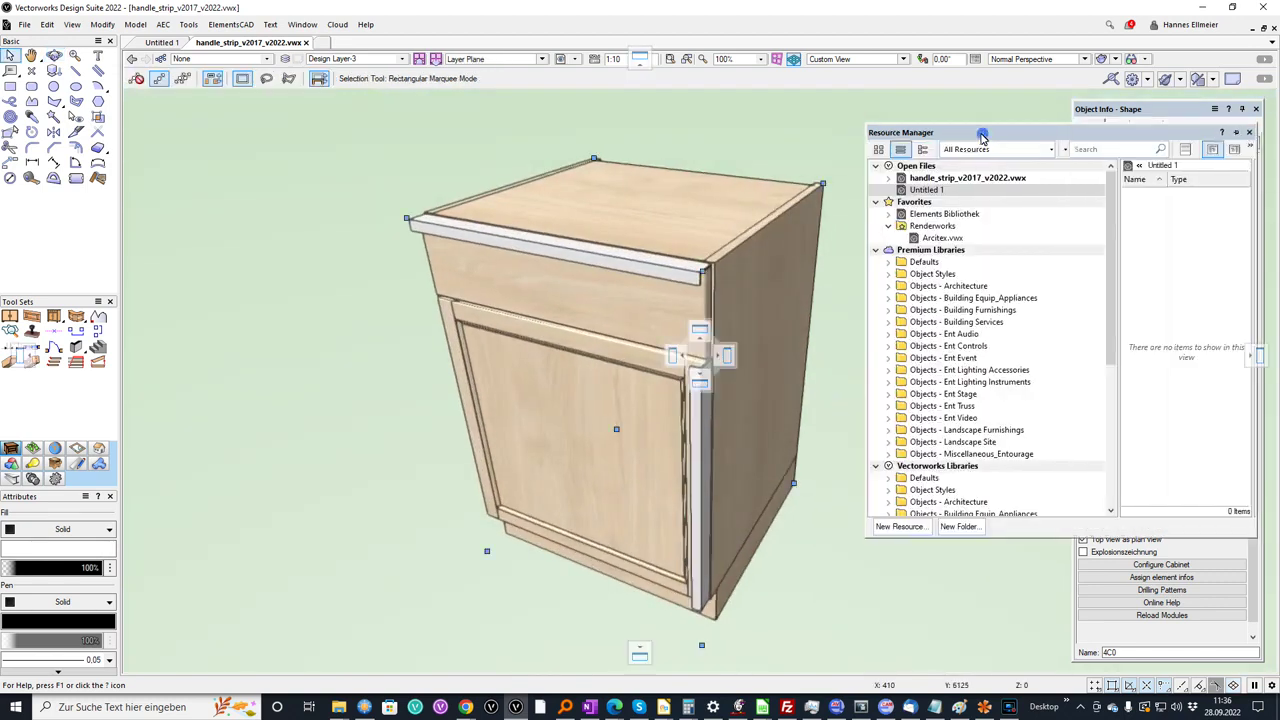
click(985, 177)
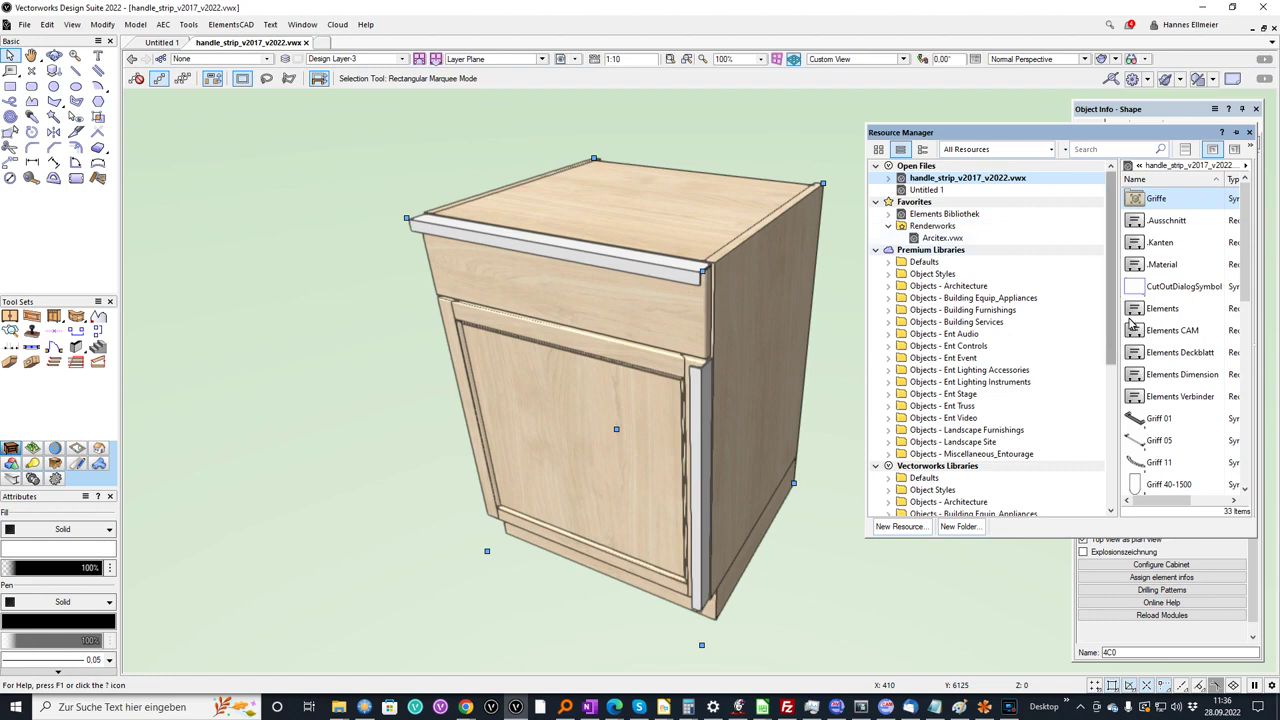
drag(1248, 286, 1252, 364)
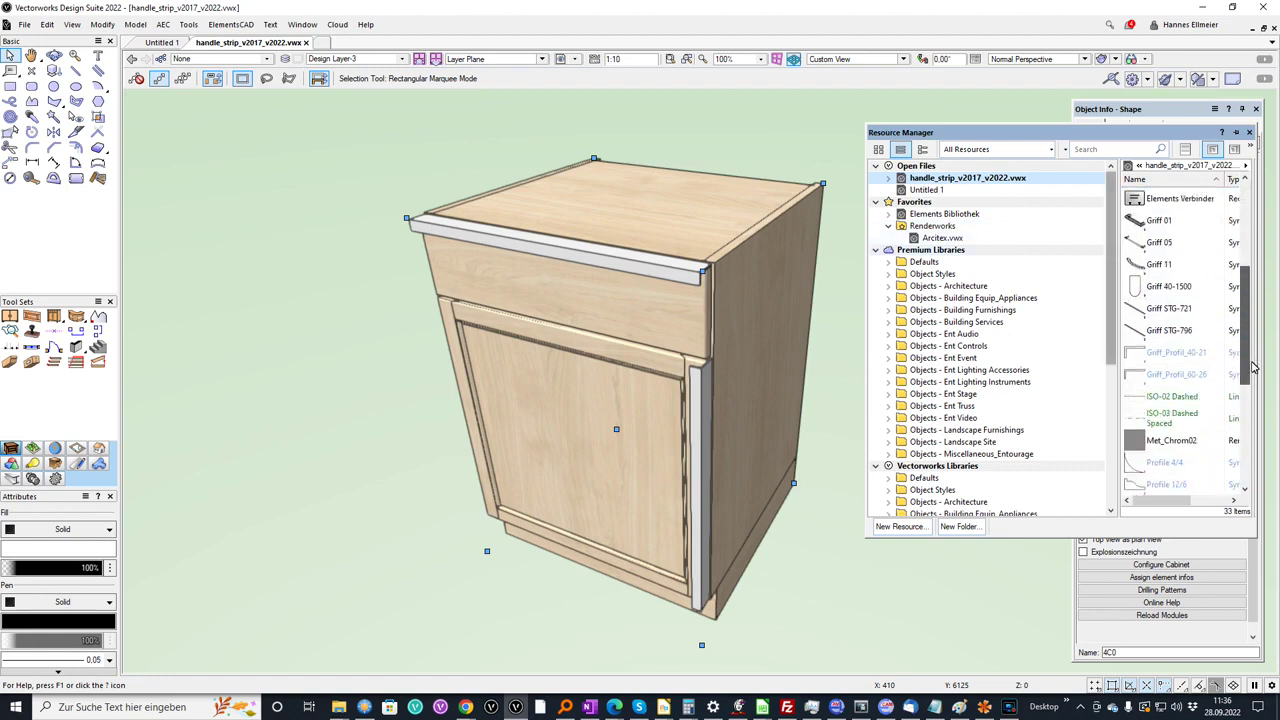
click(1176, 356)
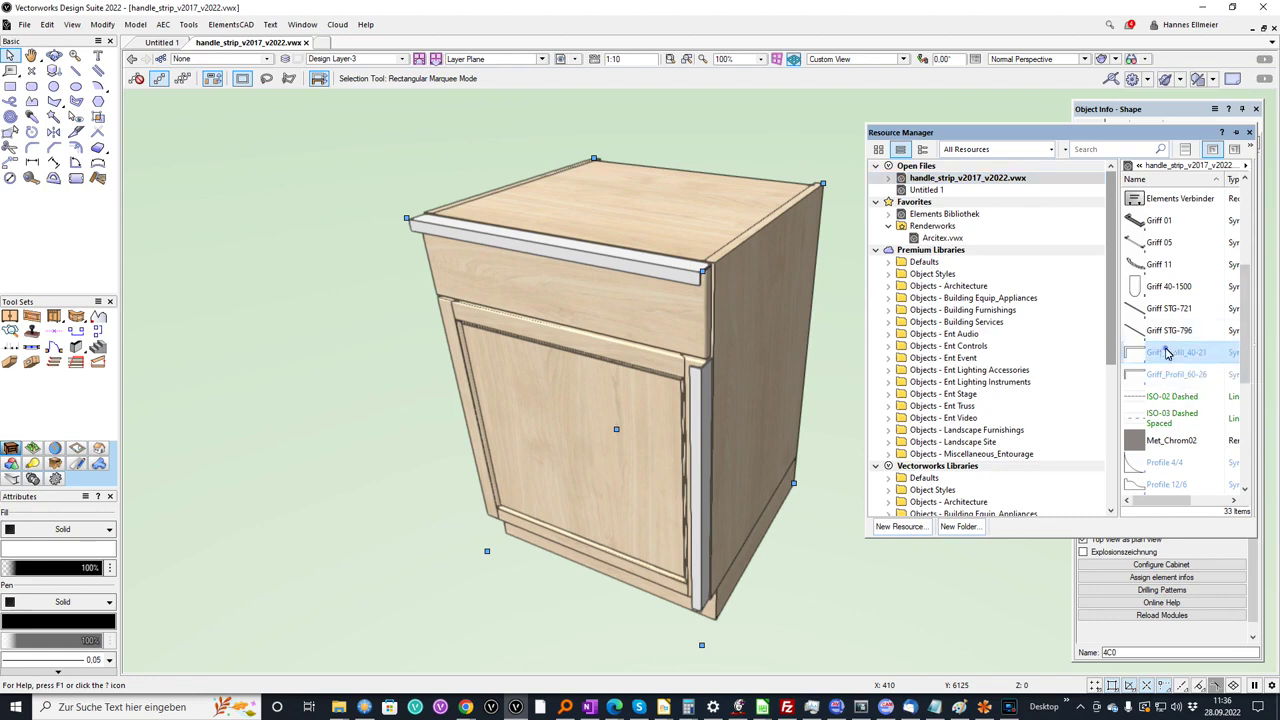
right_click(1168, 354)
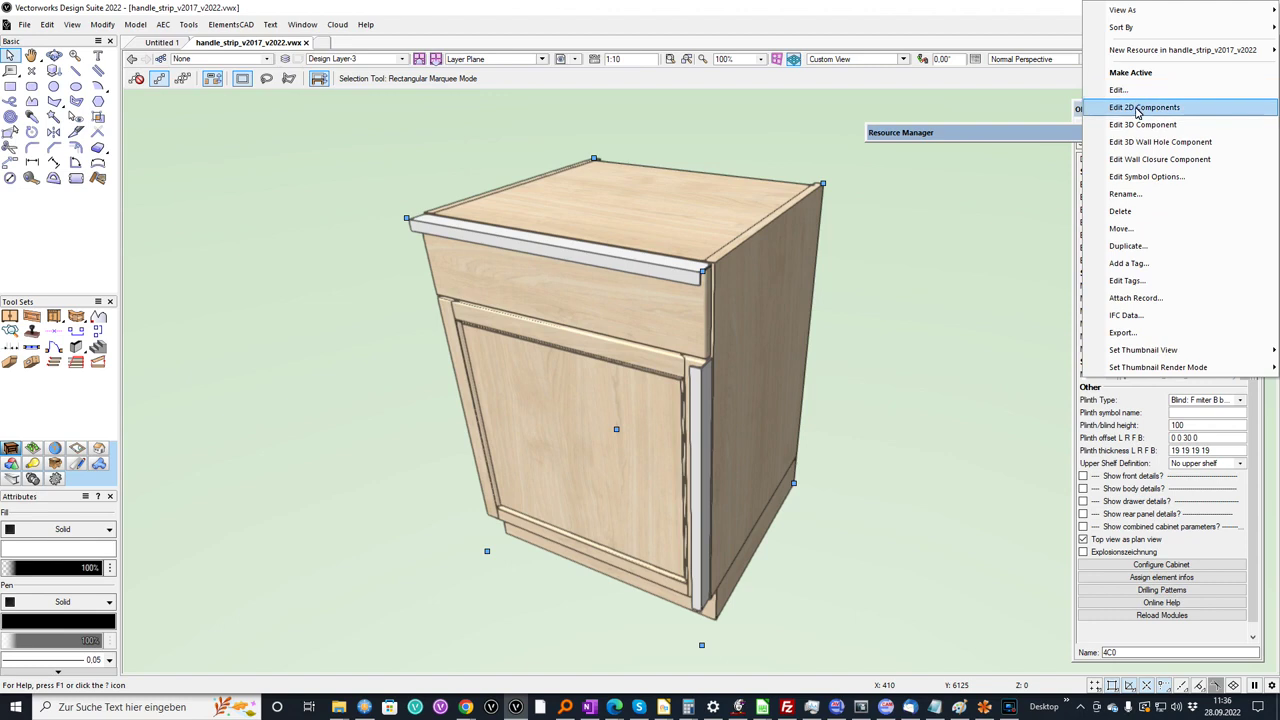
click(1140, 107)
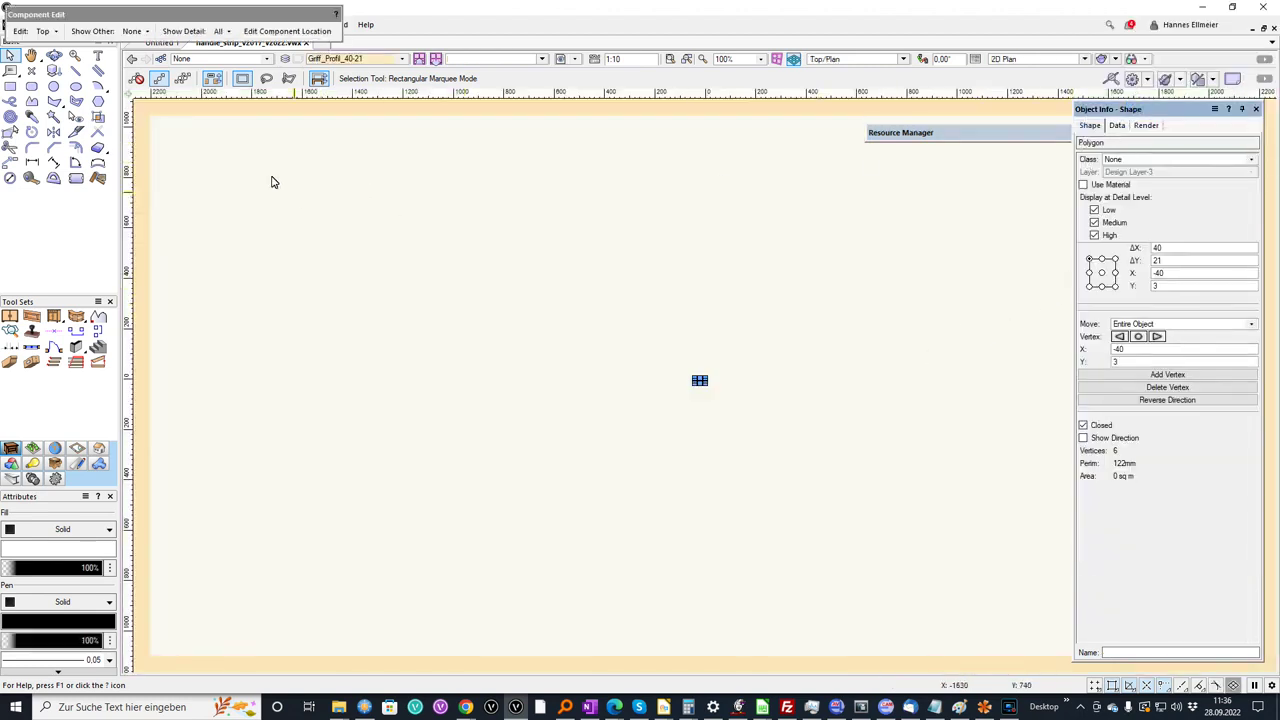
click(369, 59)
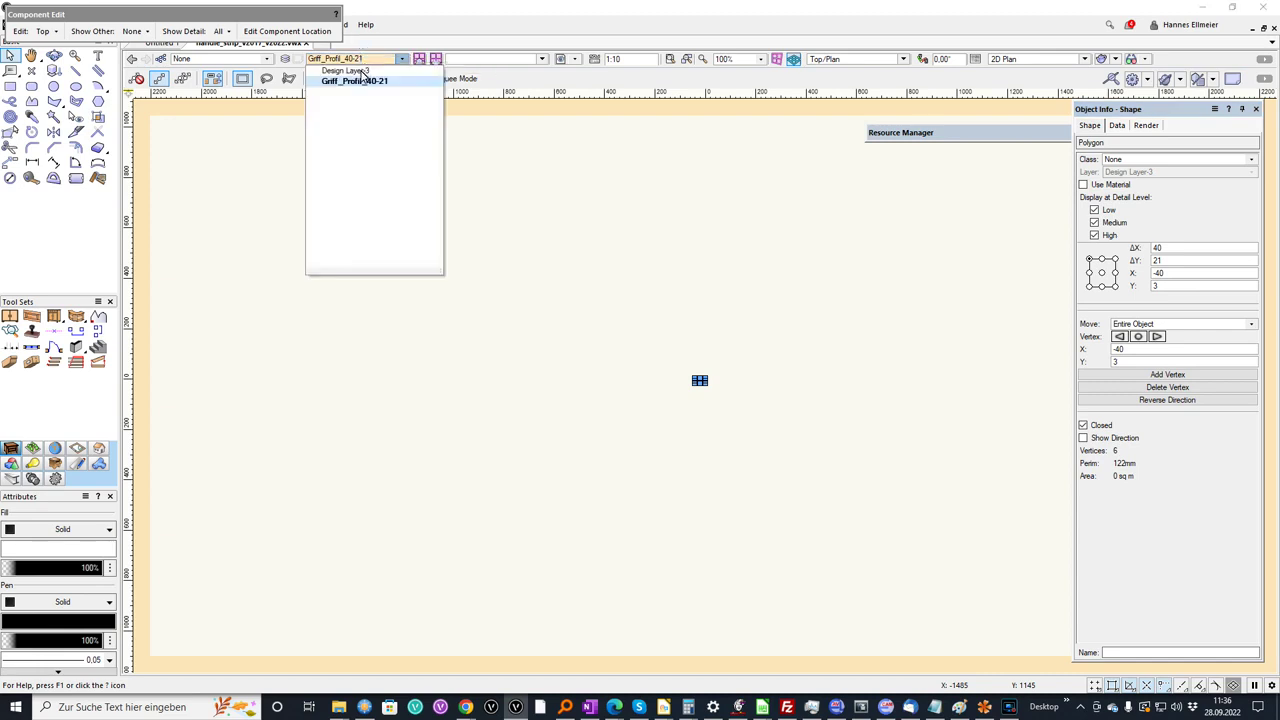
click(362, 71)
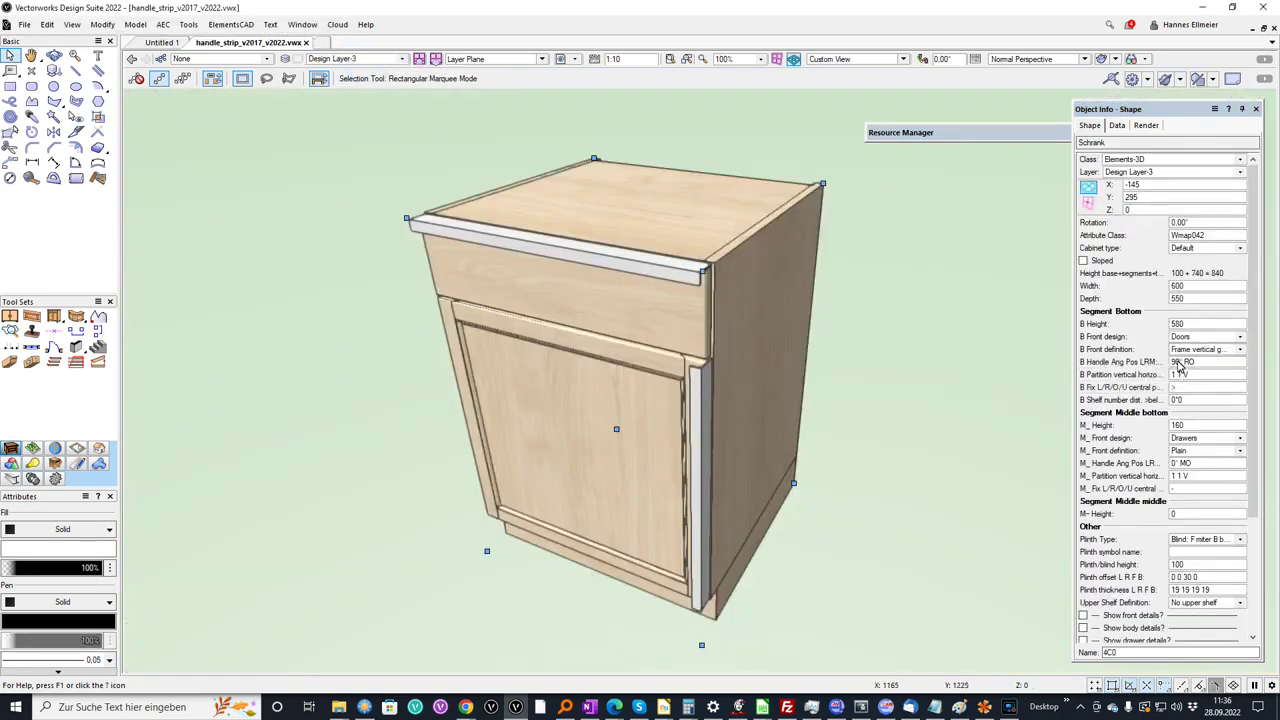
Set the bottom segment's handle angle and position to 0° RO and its height to 500
click(1178, 364)
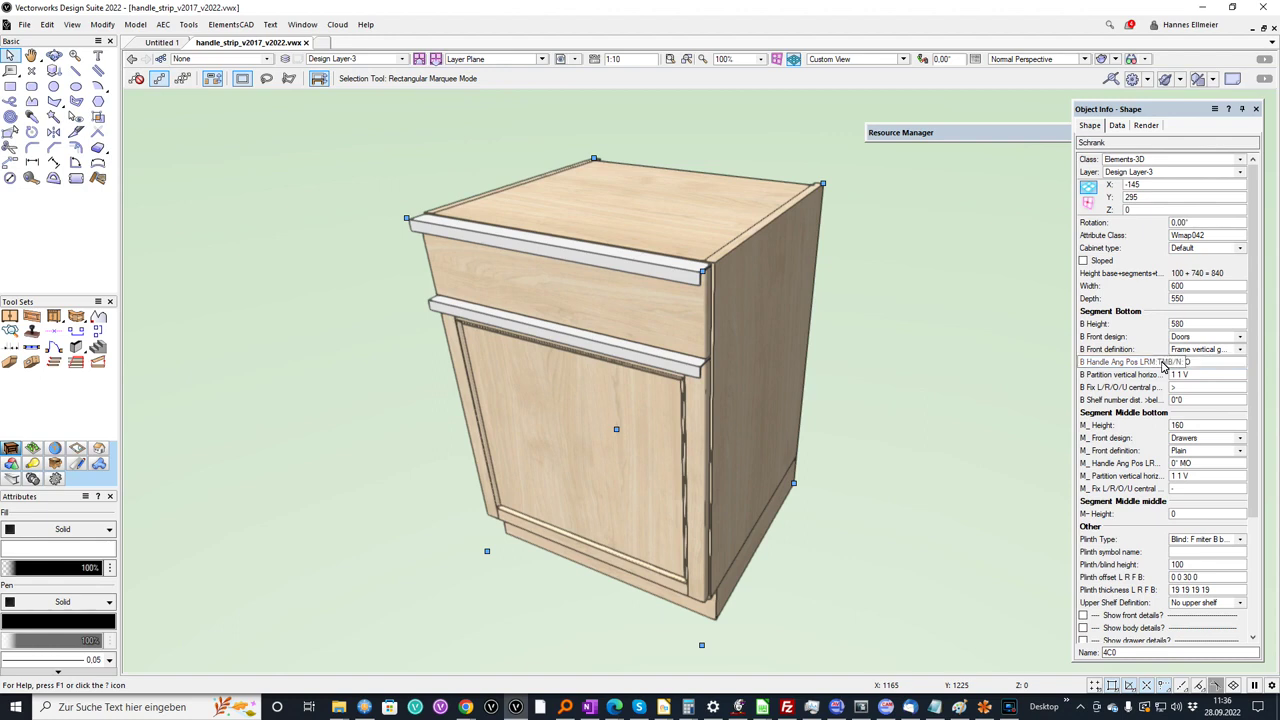
click(1201, 325)
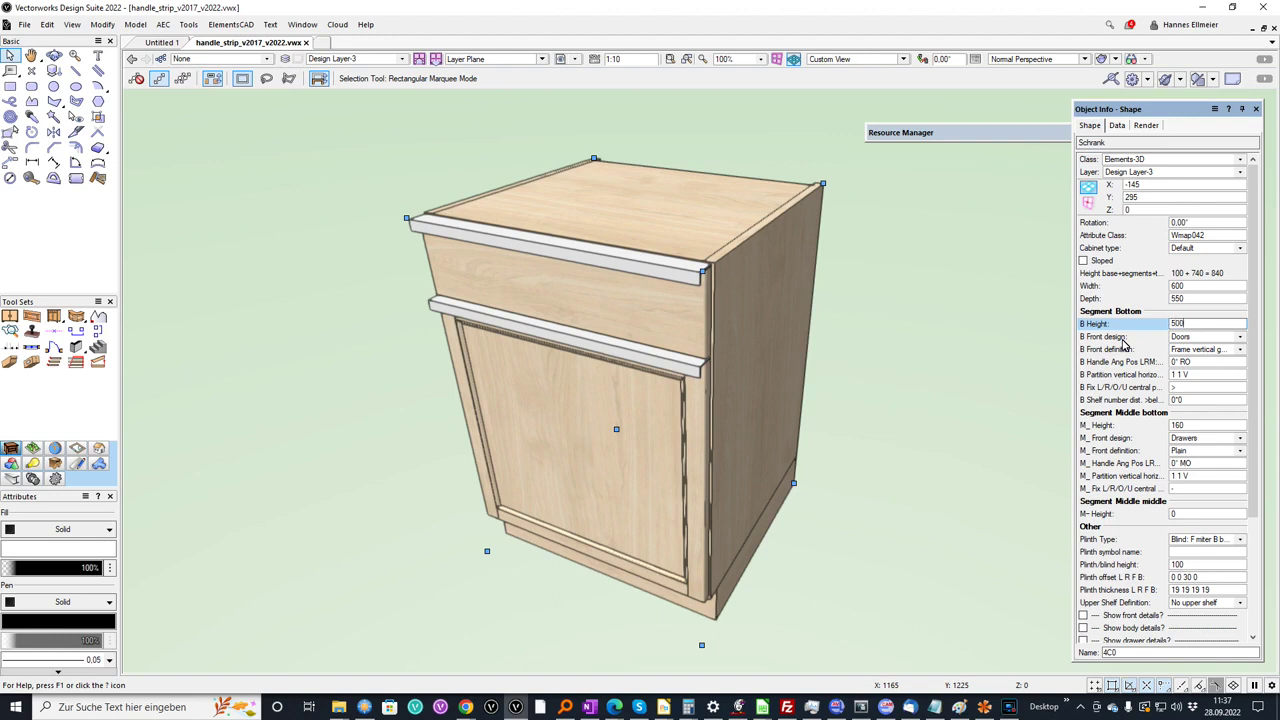
key(Return)
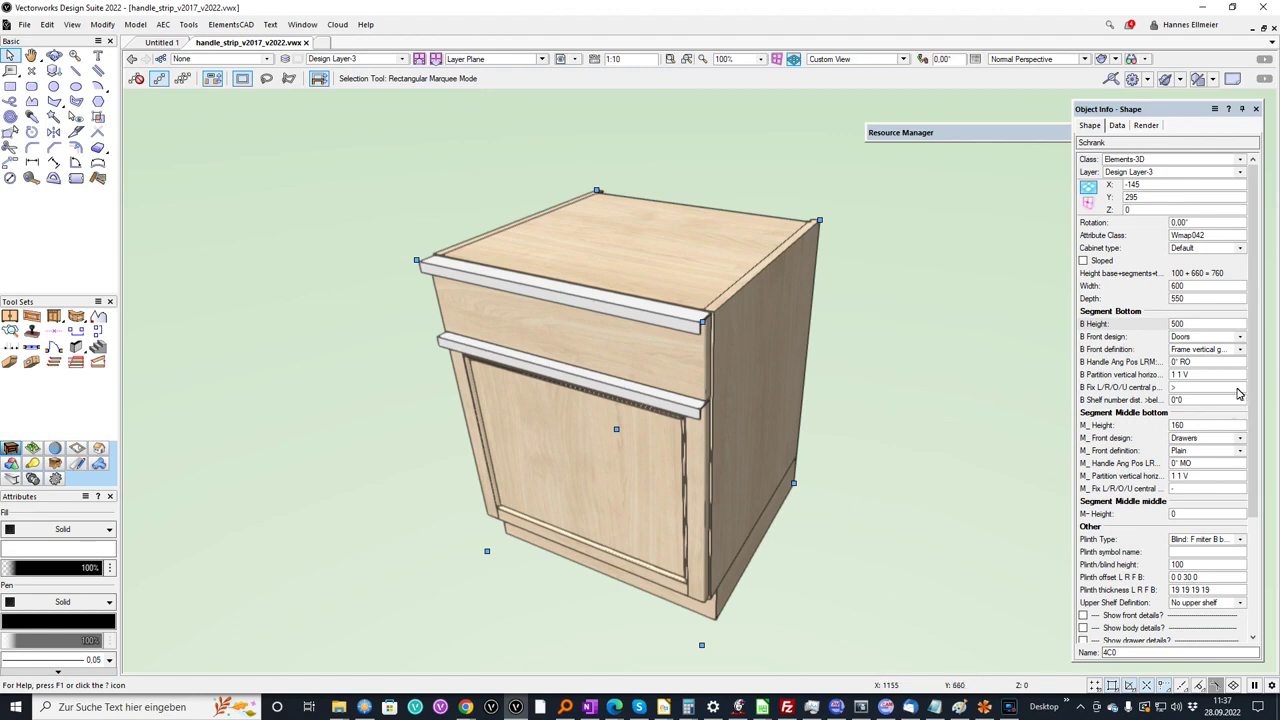
Add another door segment above the drawer by entering -2 as the height of Segment Middle middle
click(1175, 514)
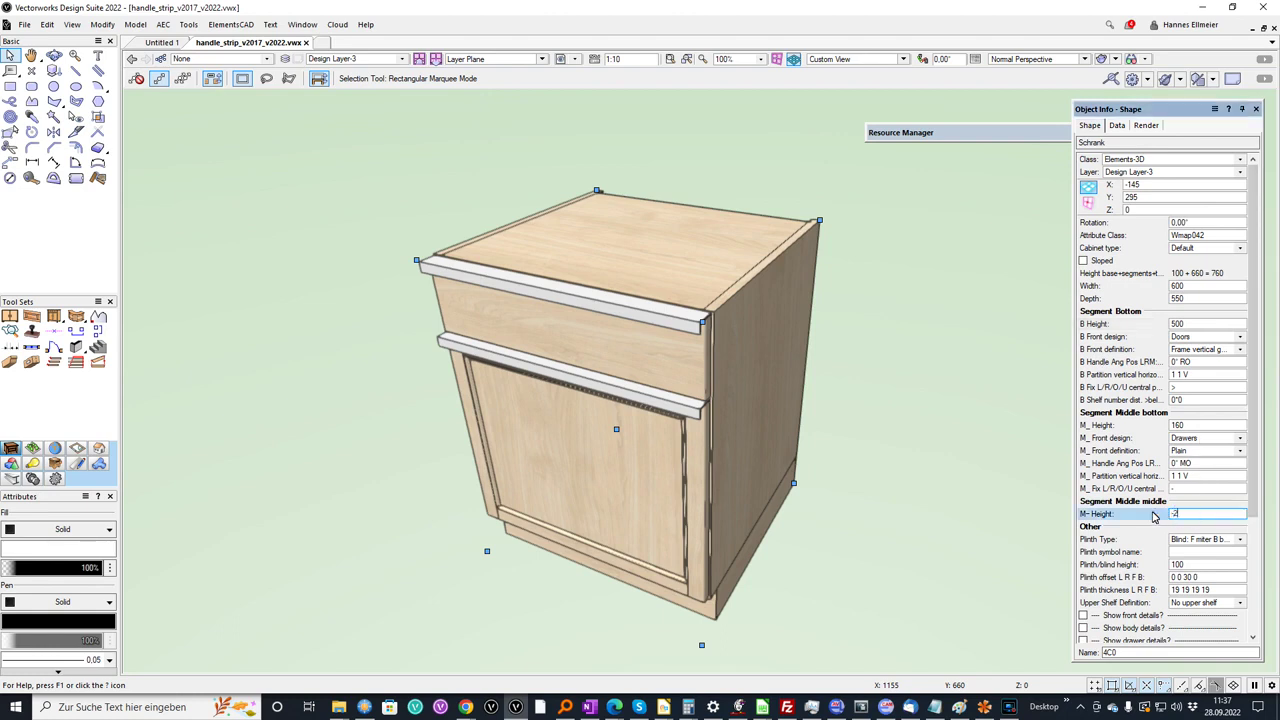
key(Return)
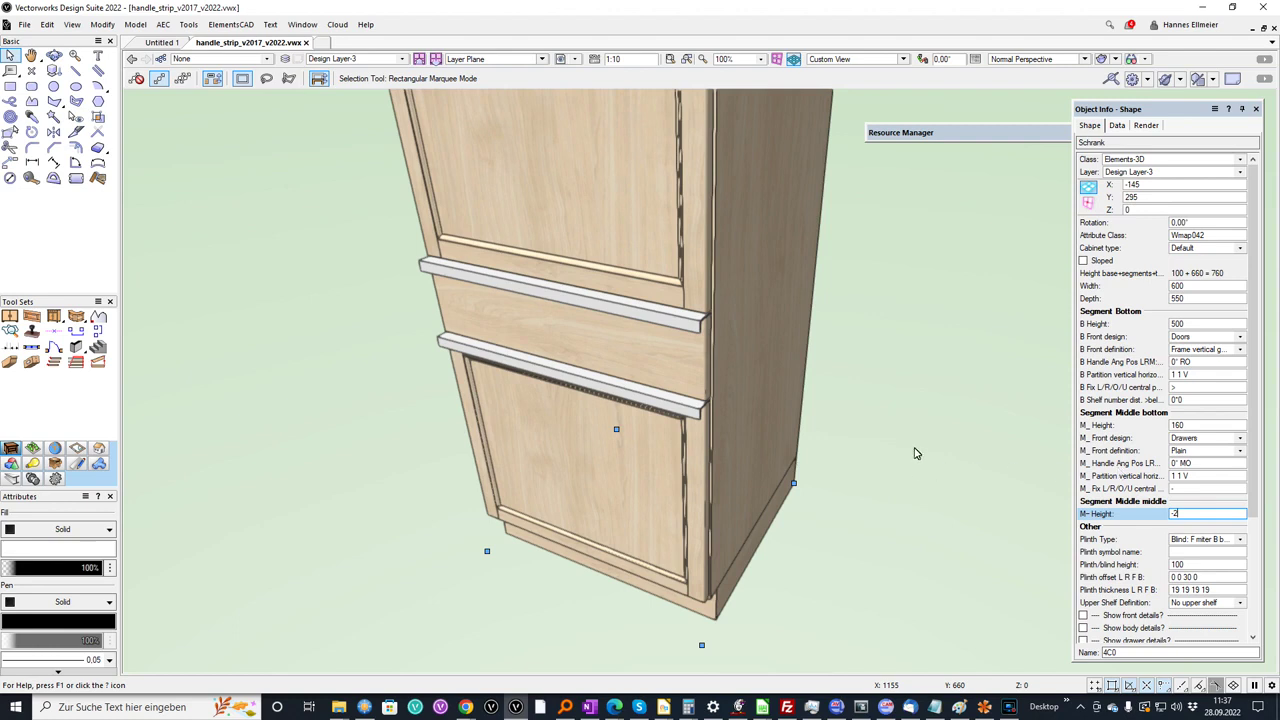
scroll(800, 380, down, 3)
shift+middle_drag(880, 363, 822, 360)
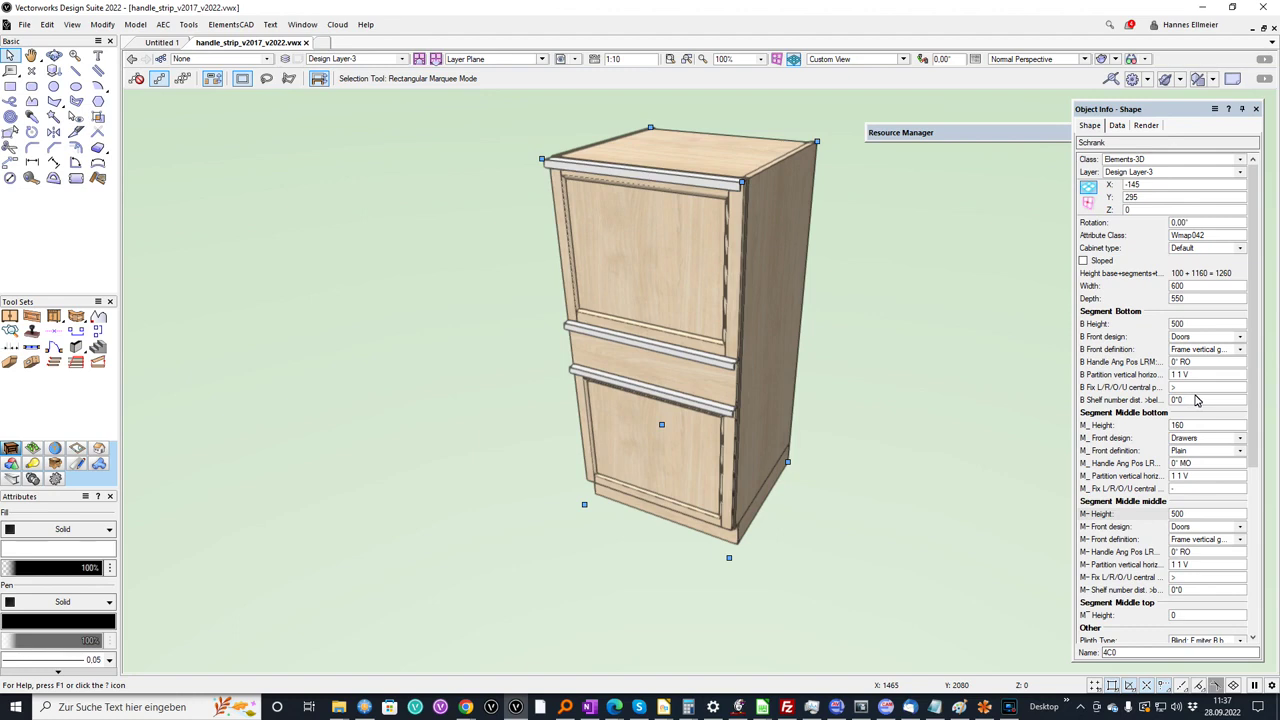
Set the fixing side of Segment Middle middle to O and inspect the upper door's handle from a lower viewpoint
click(1190, 580)
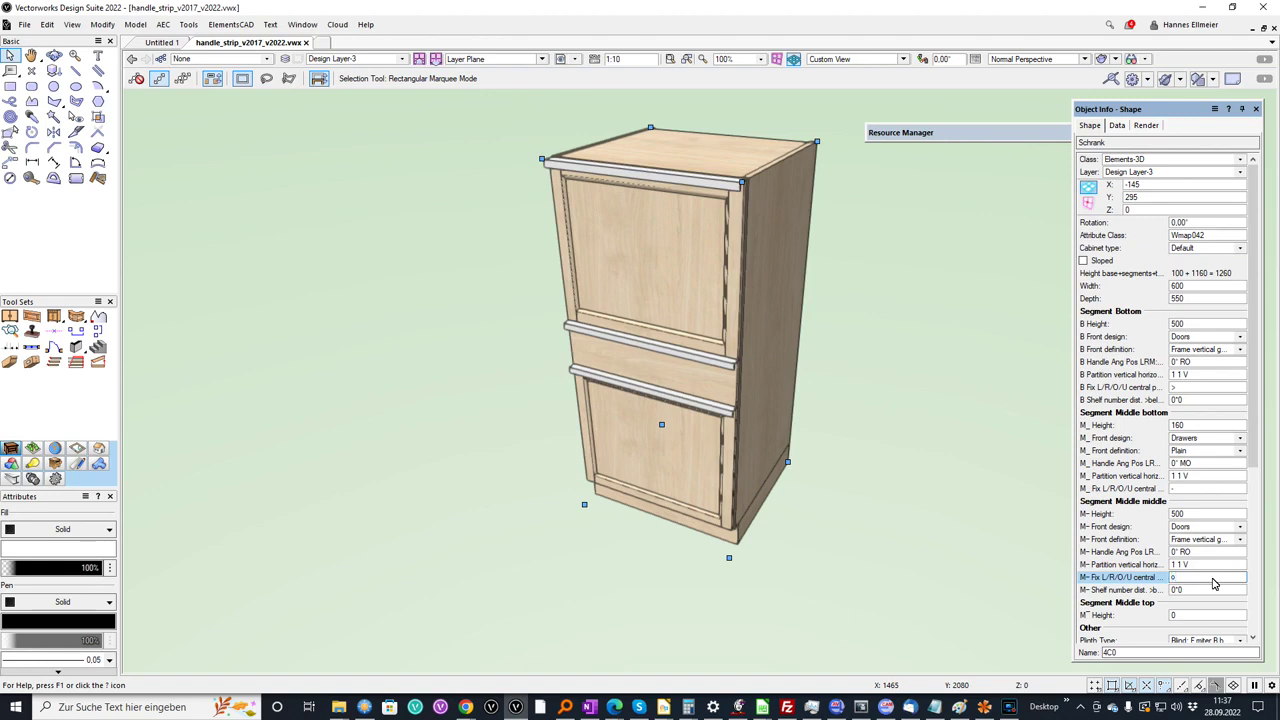
key(Return)
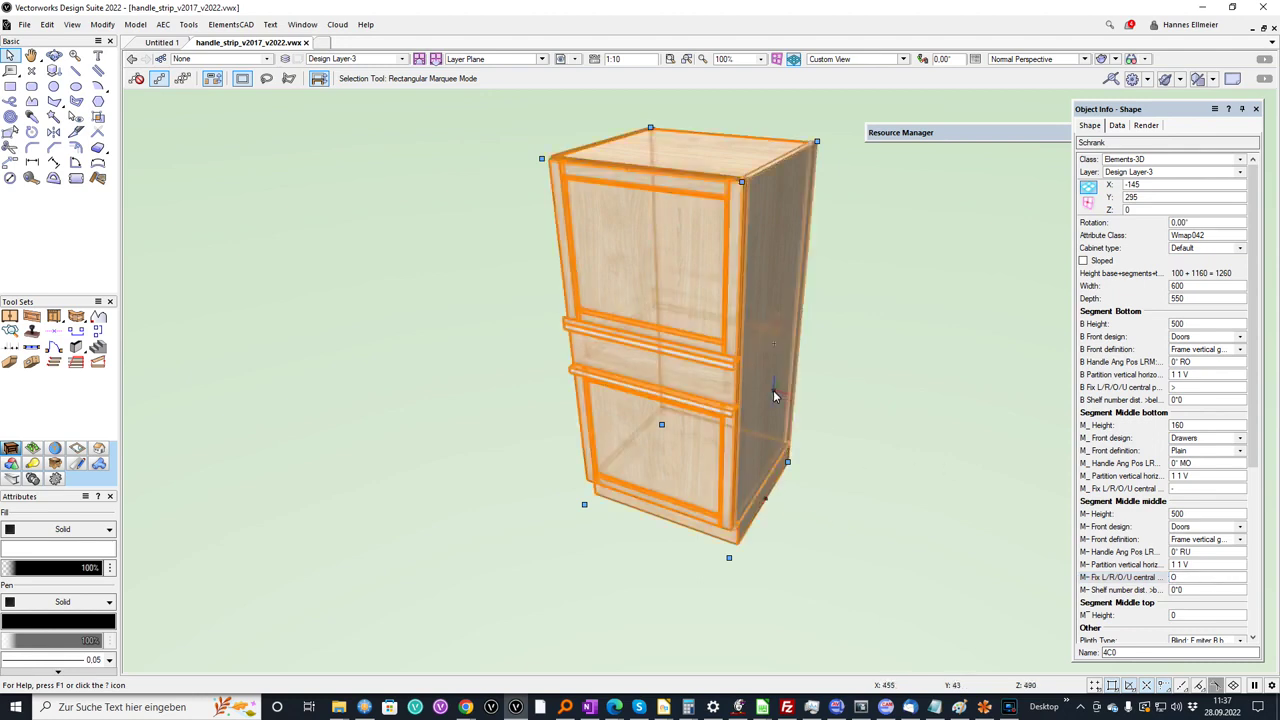
ctrl+middle_drag(775, 385, 741, 292)
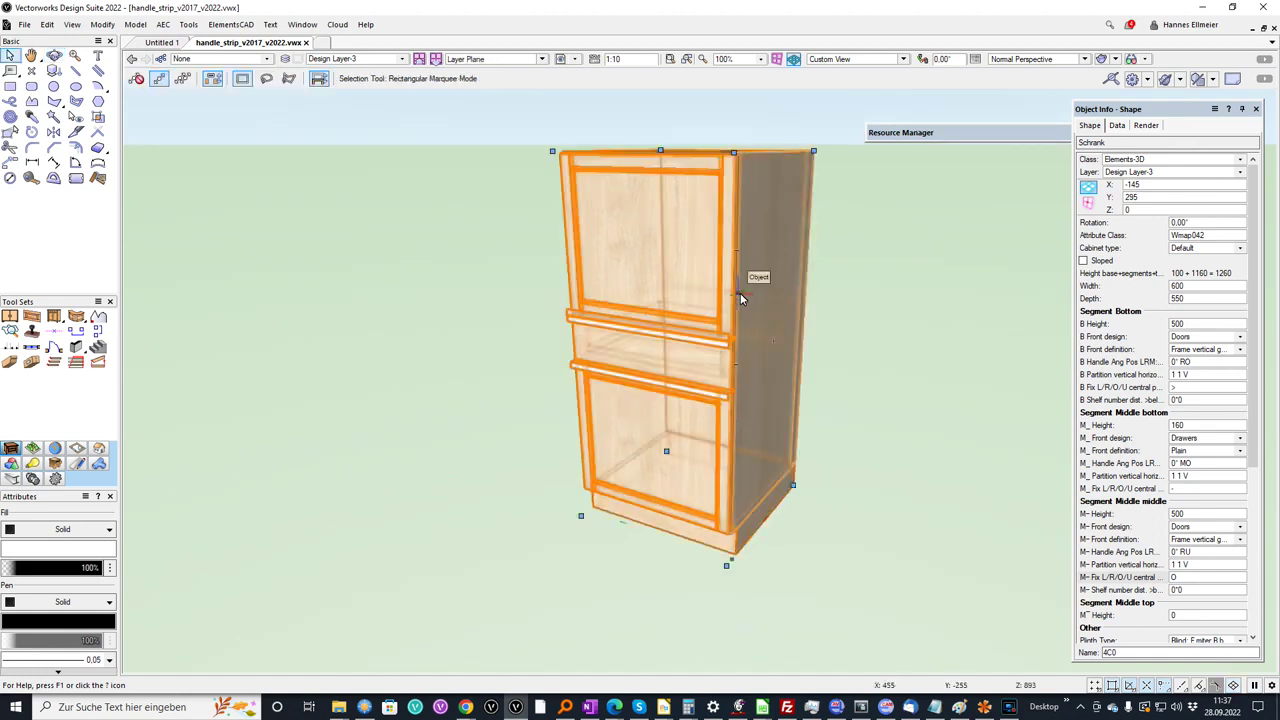
Switch the active layer to Design Layer-4
click(384, 60)
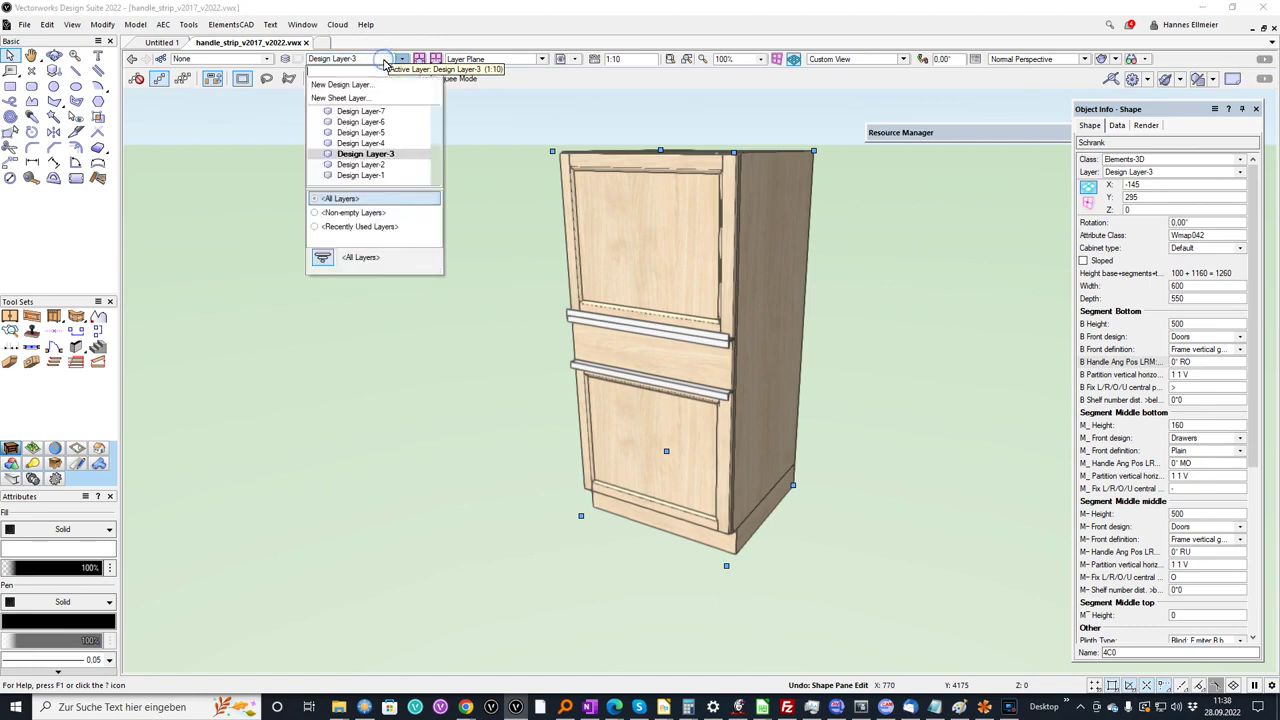
click(378, 143)
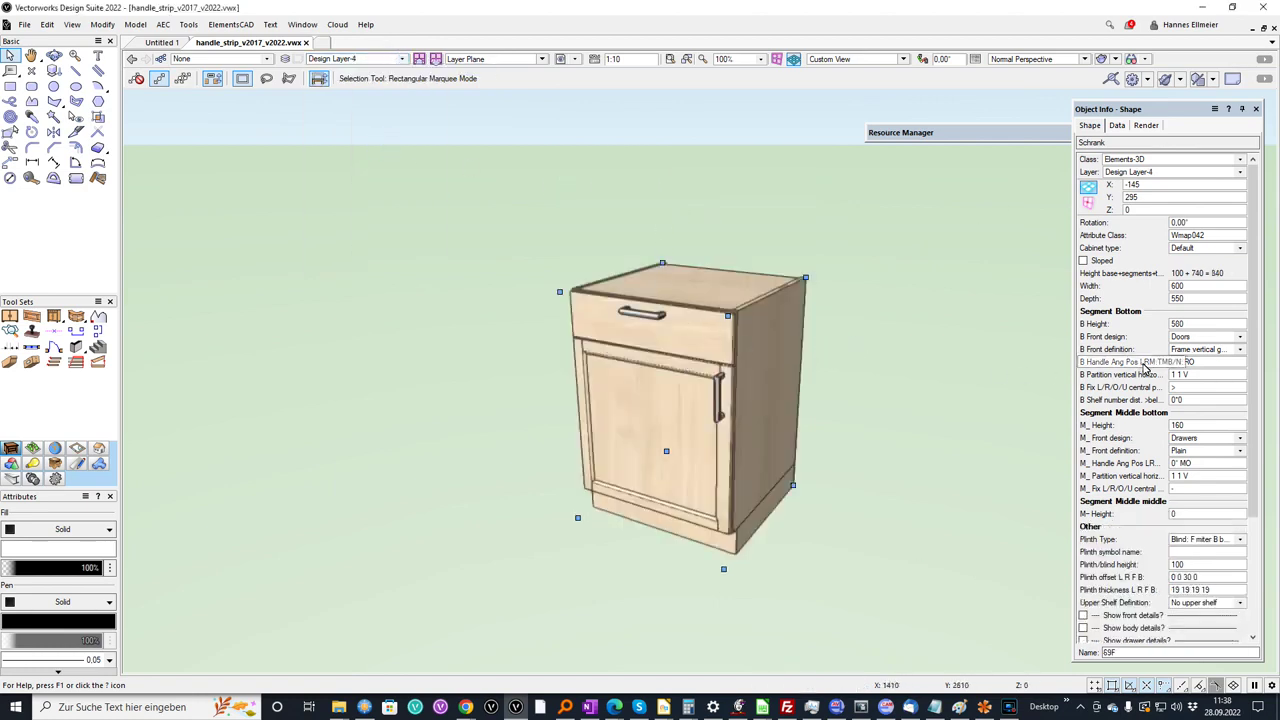
Try a handle angle of 80° on the bottom segment's door, then undo the change
click(1177, 364)
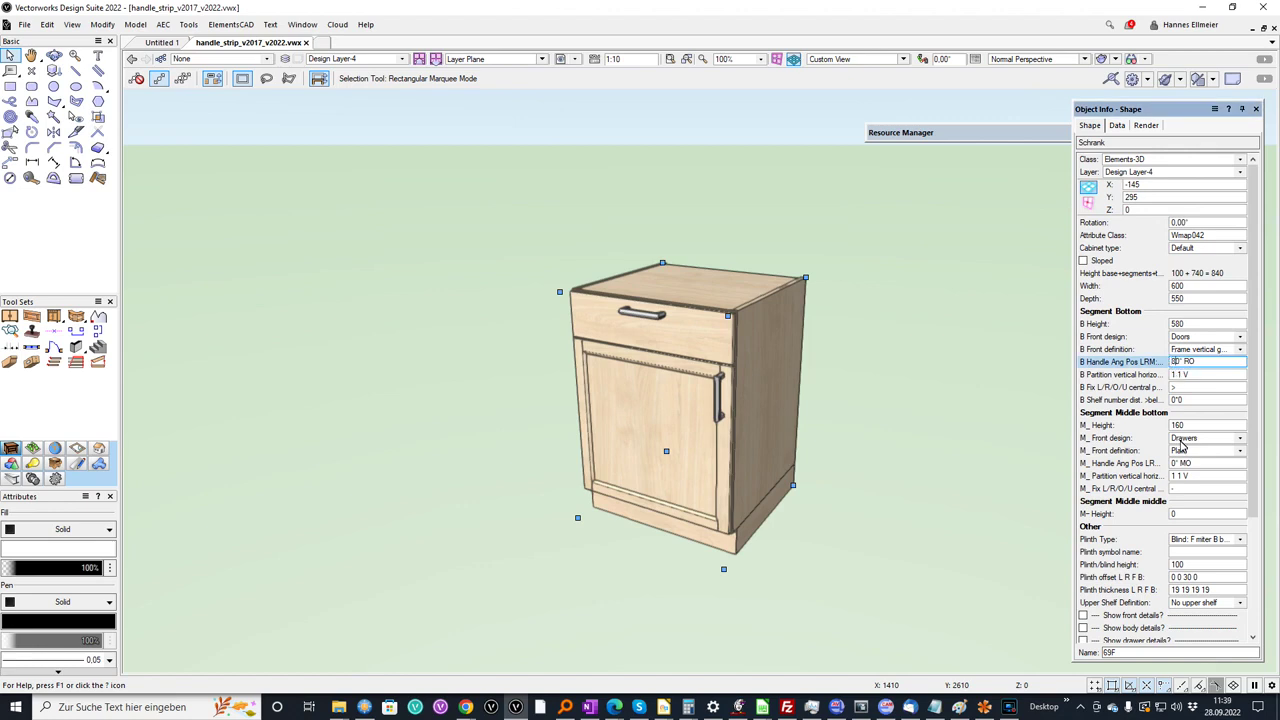
key(Return)
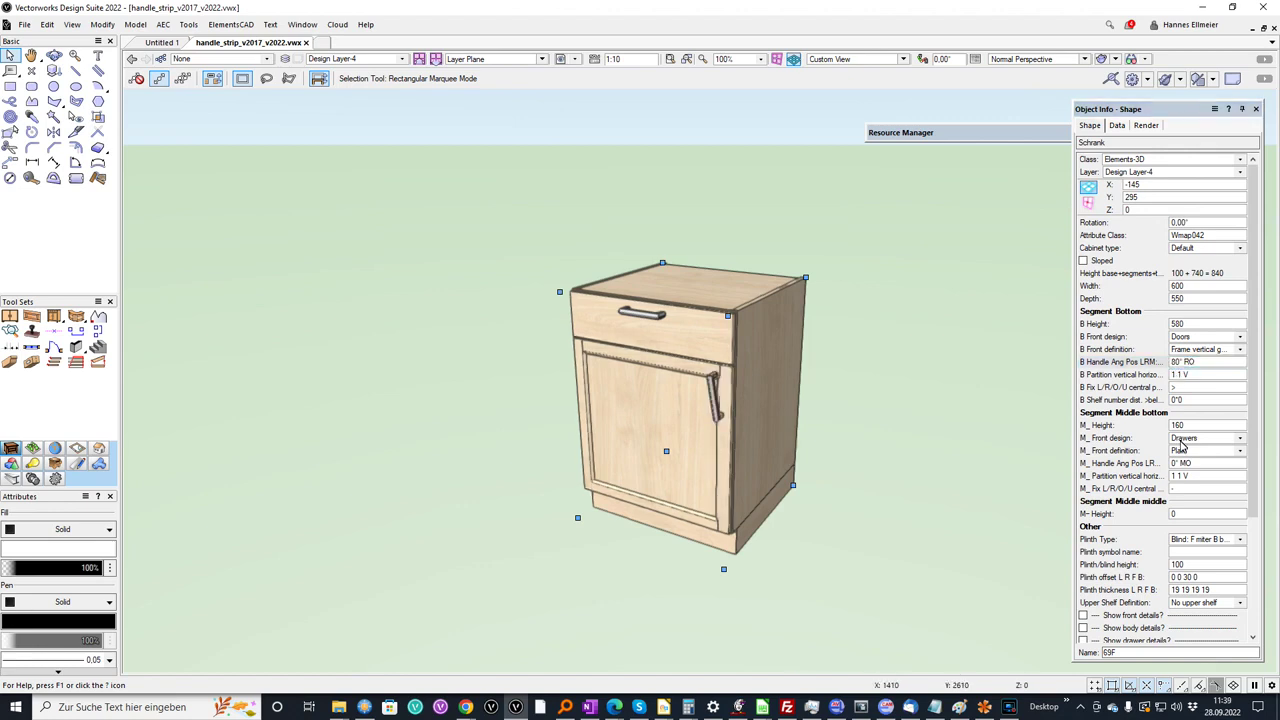
key(ctrl+z)
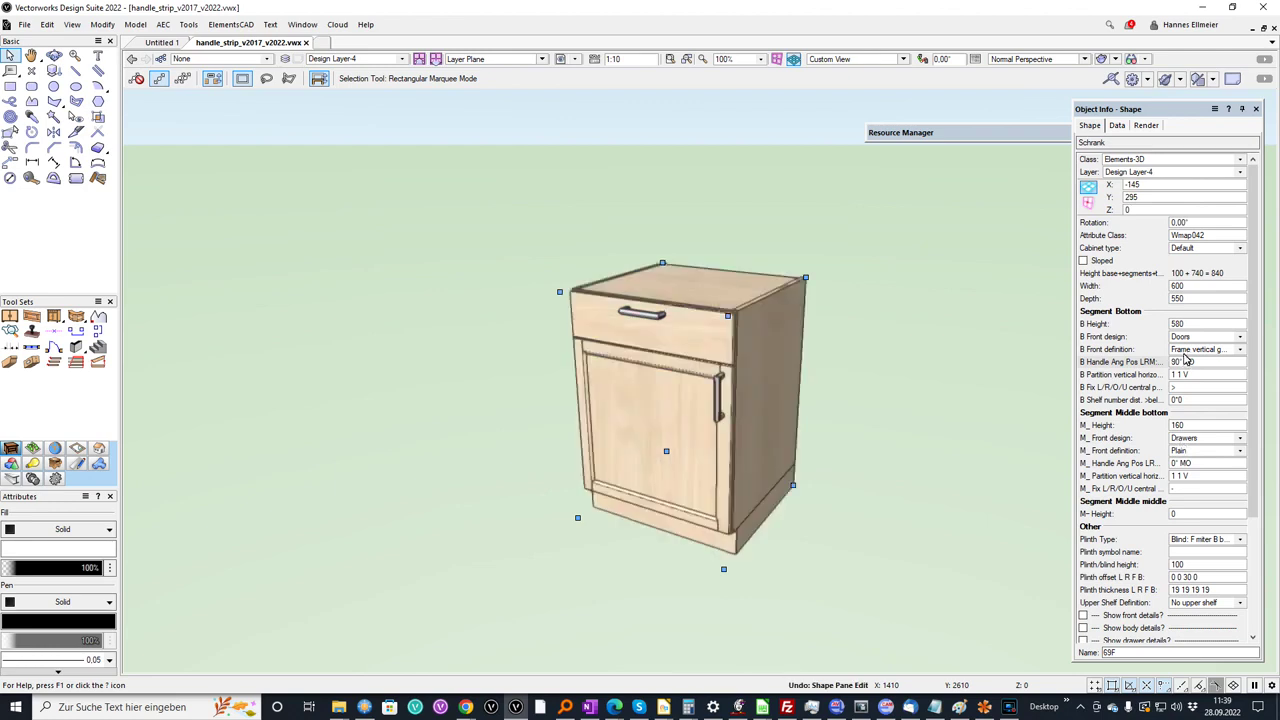
Set the bottom segment's front definition to Plain and remove the drawer by setting the Segment Middle bottom height to 0
click(1200, 349)
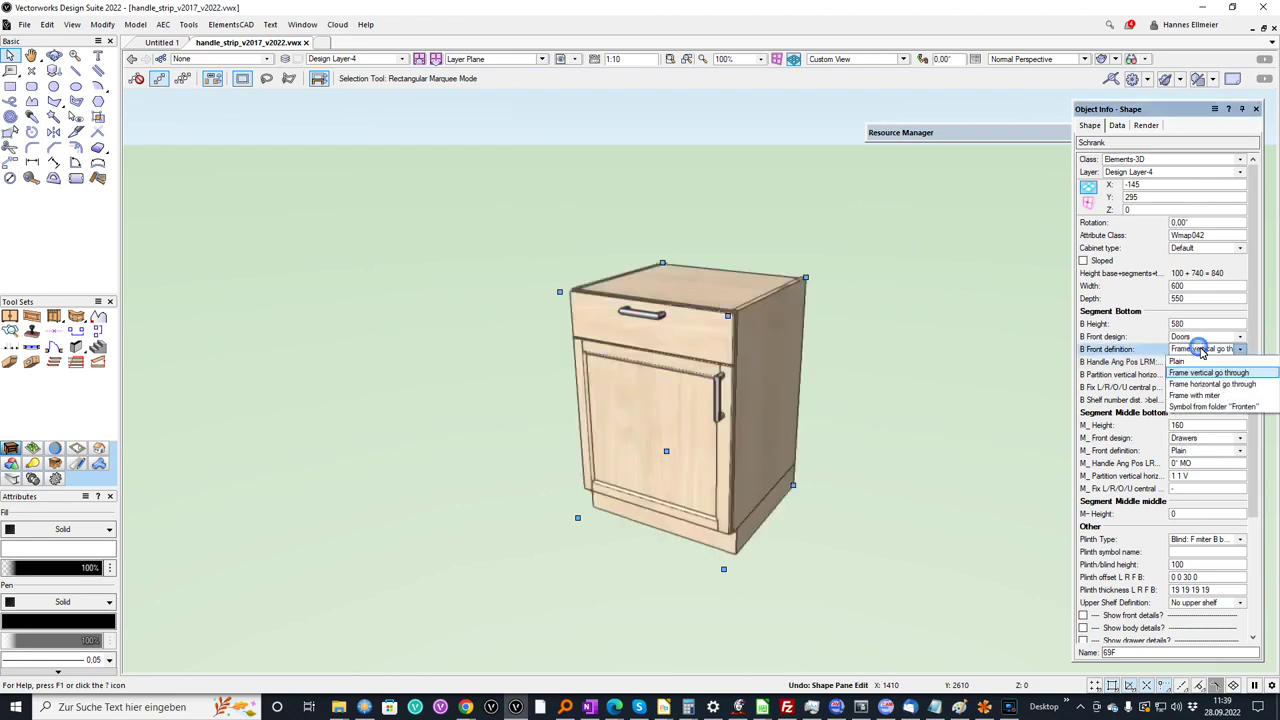
click(883, 426)
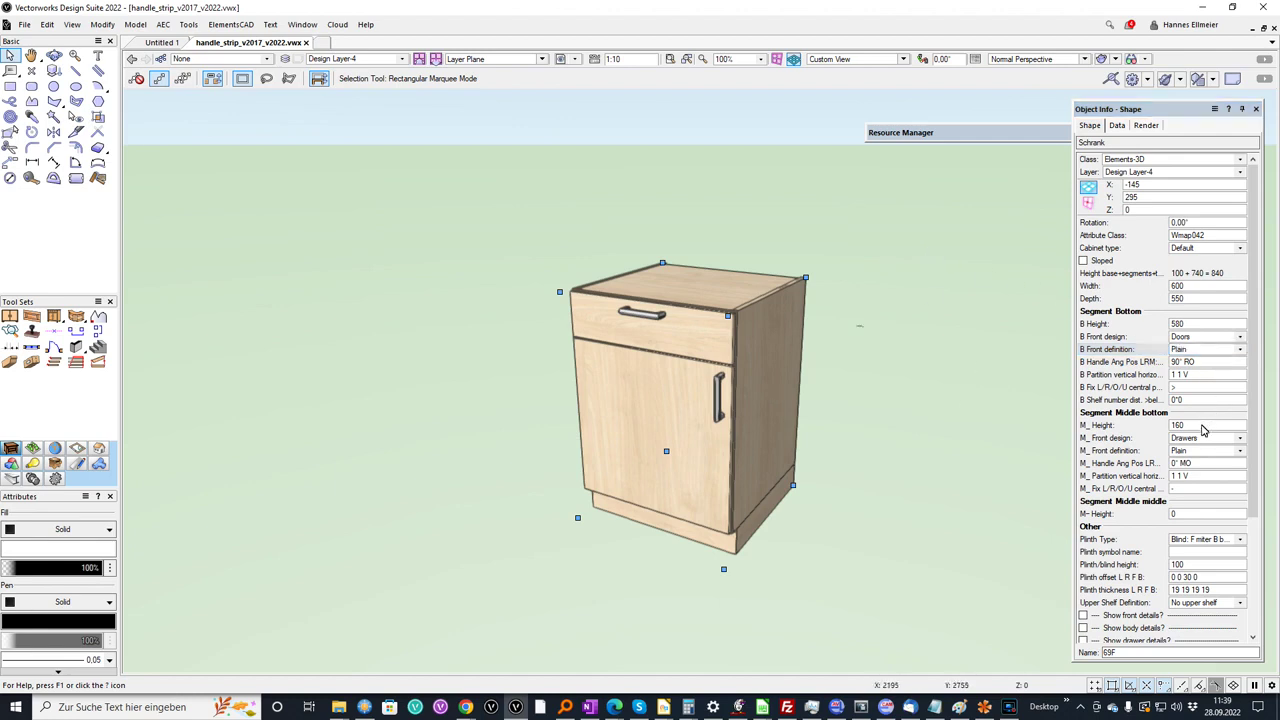
click(1202, 427)
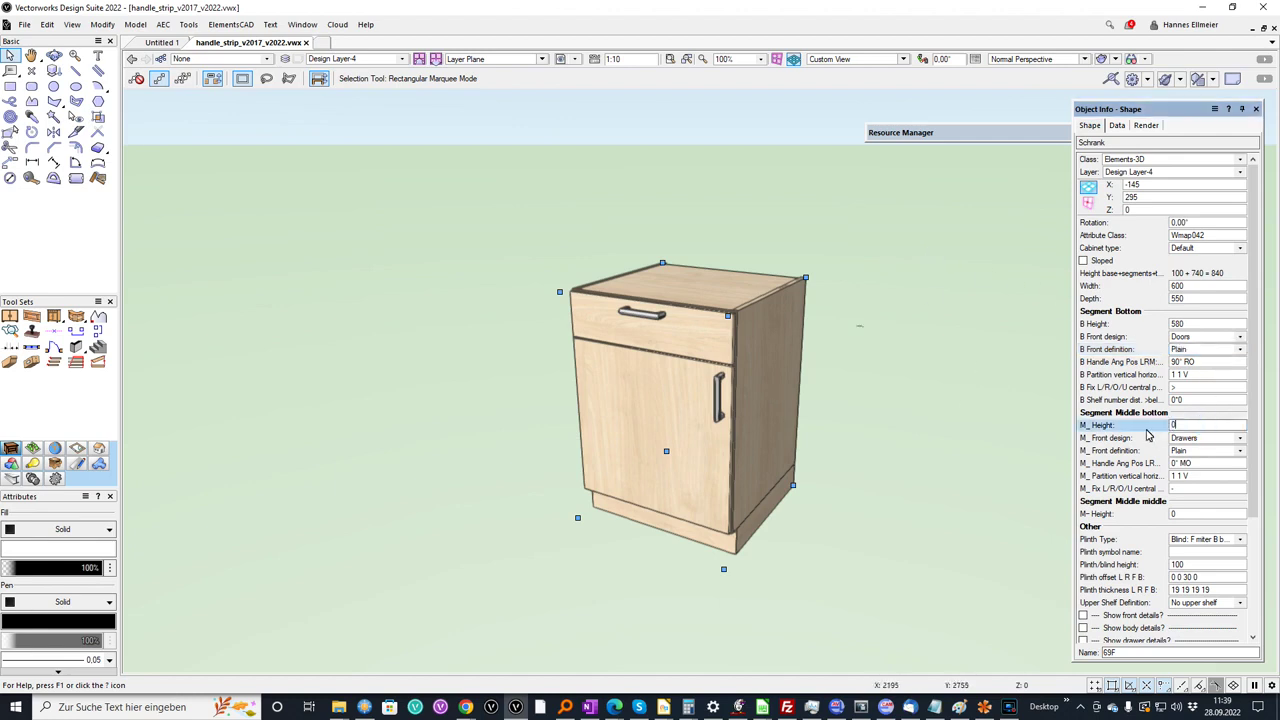
text(0)
key(Return)
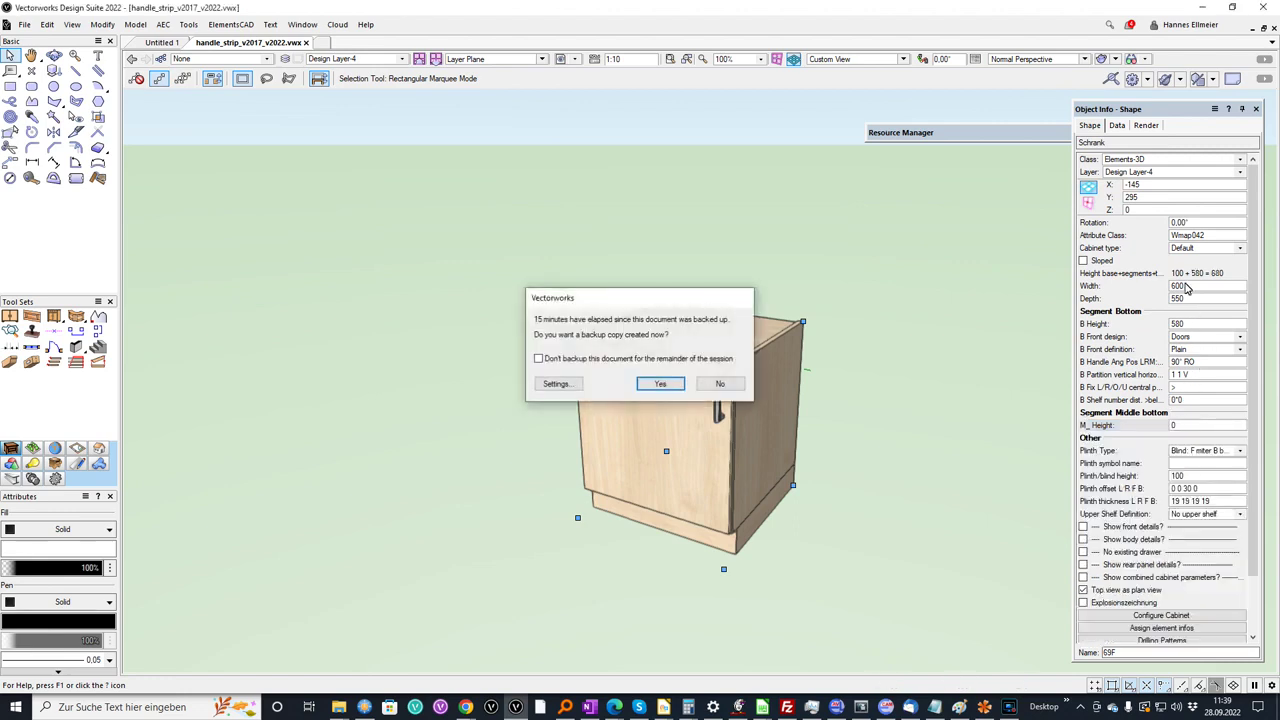
key(Return)
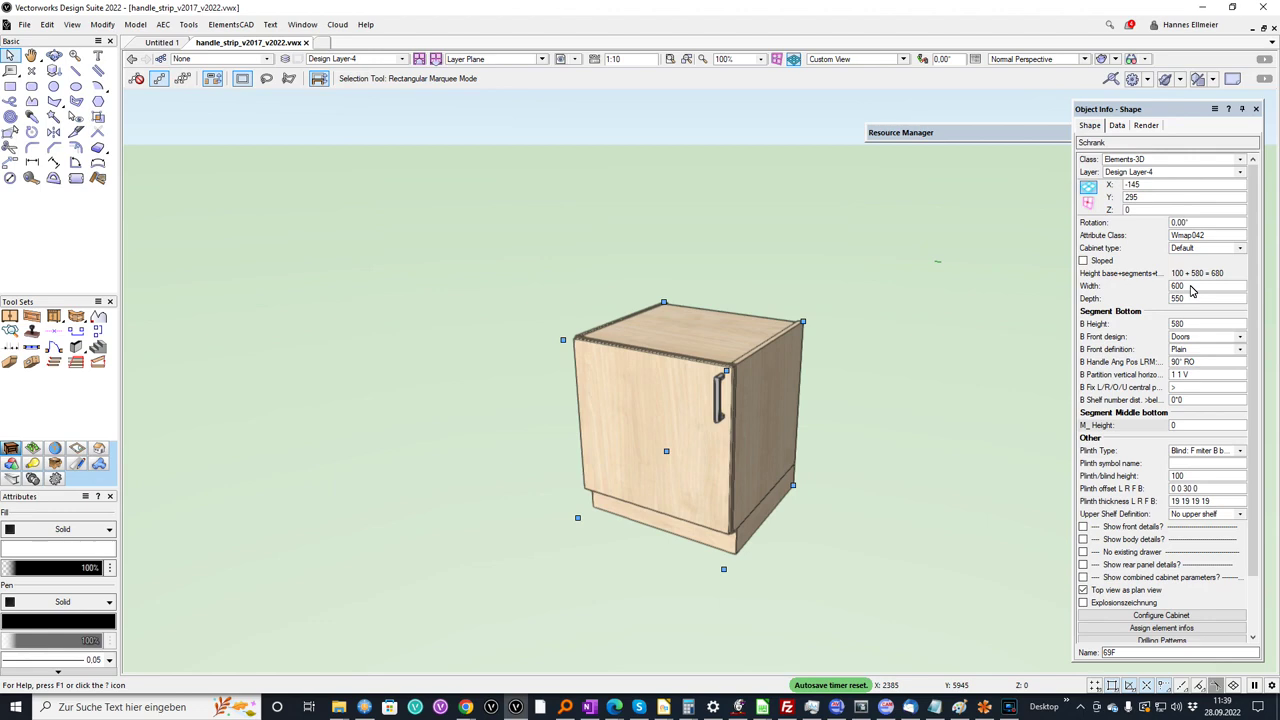
Enlarge the cabinet to a width of 1000 and a bottom segment height of 1000
double_click(1190, 287)
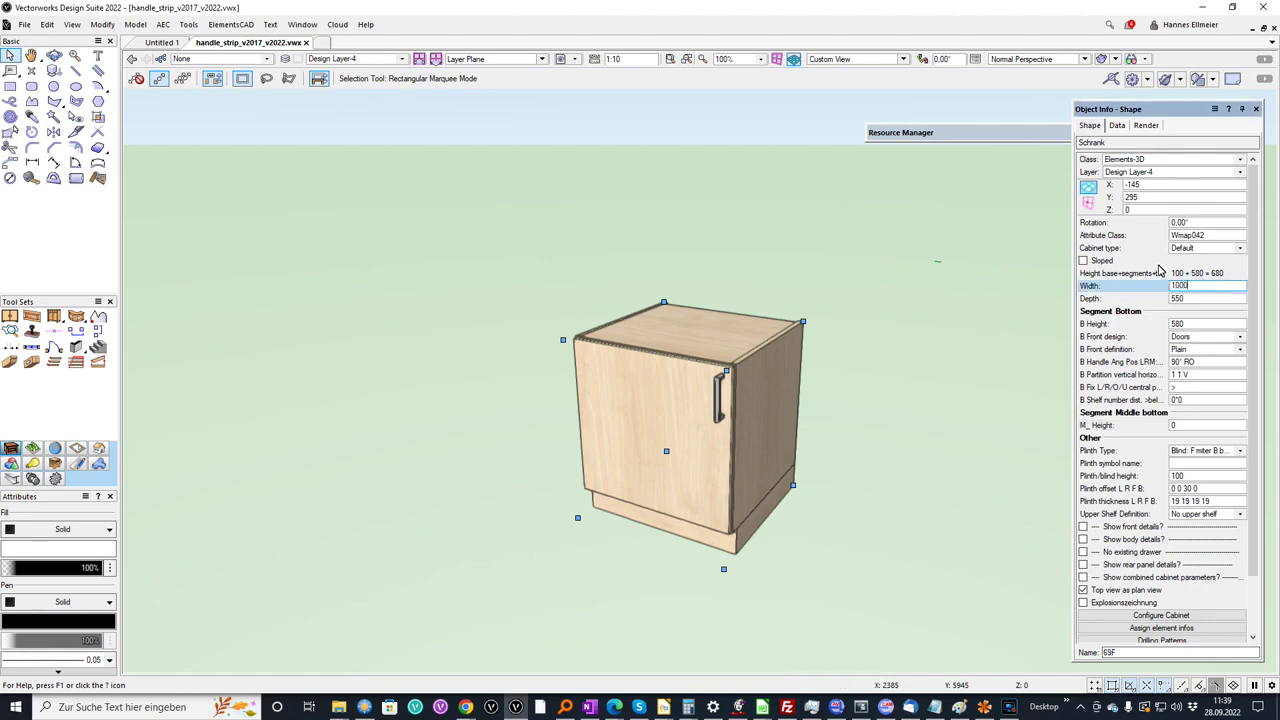
key(Return)
double_click(1200, 323)
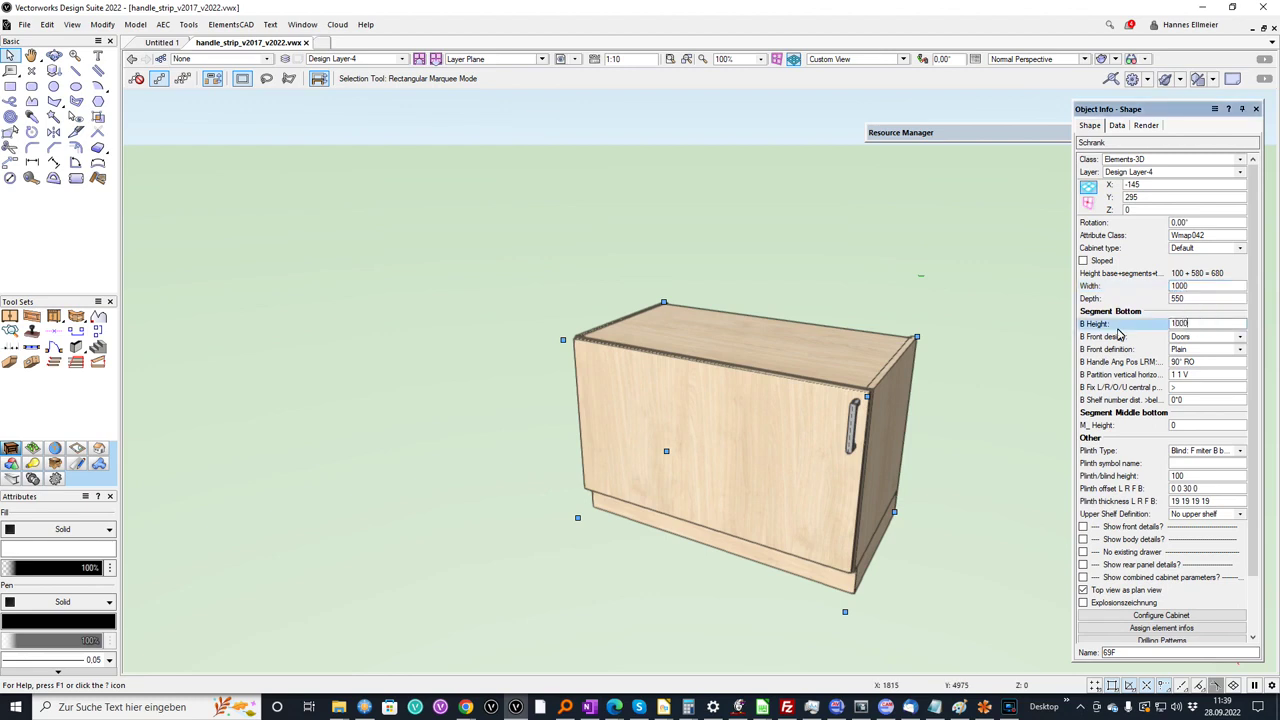
key(Return)
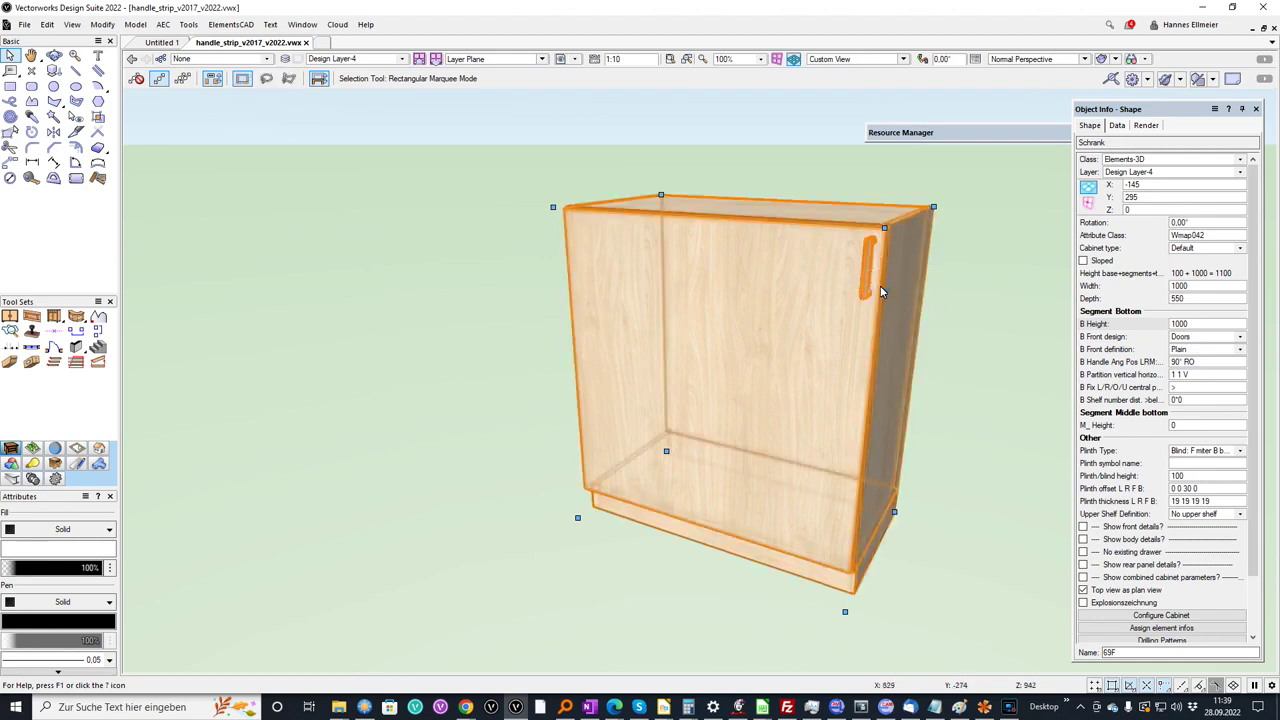
Configure the cabinet as a sliding door cabinet with 2 sliding doors and fronts continuous at the bottom
click(1172, 617)
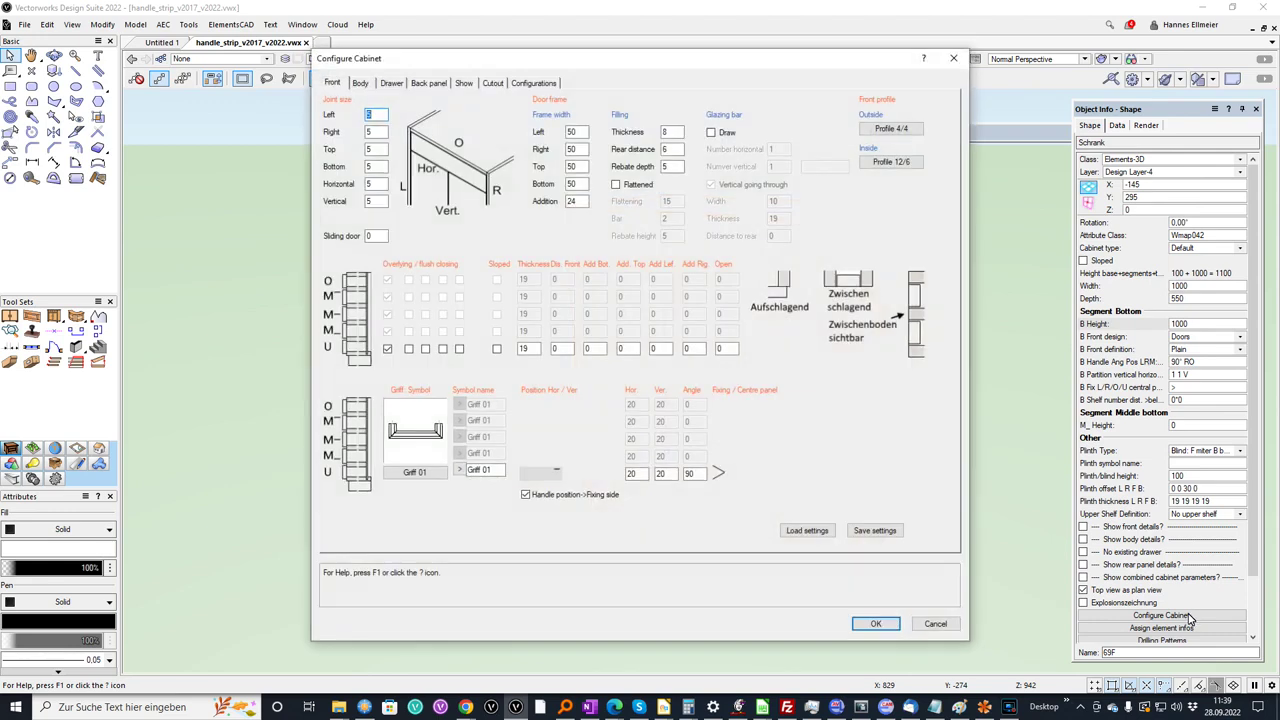
click(536, 83)
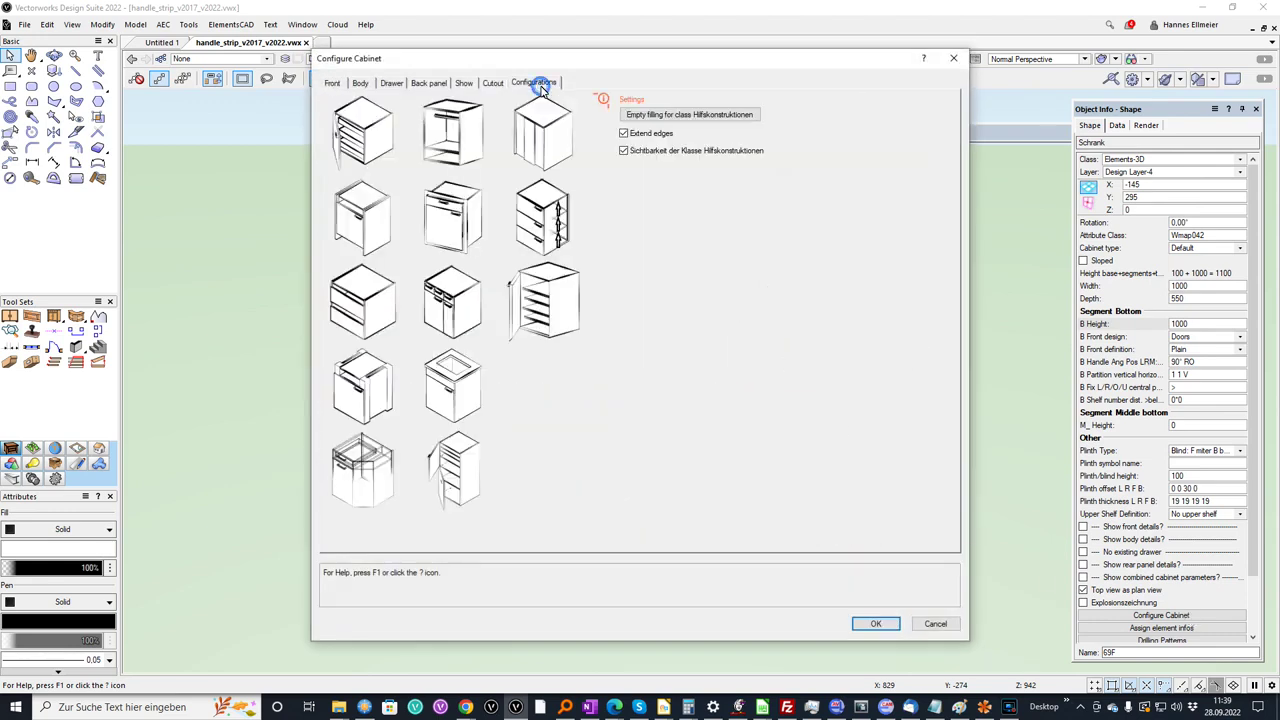
click(538, 143)
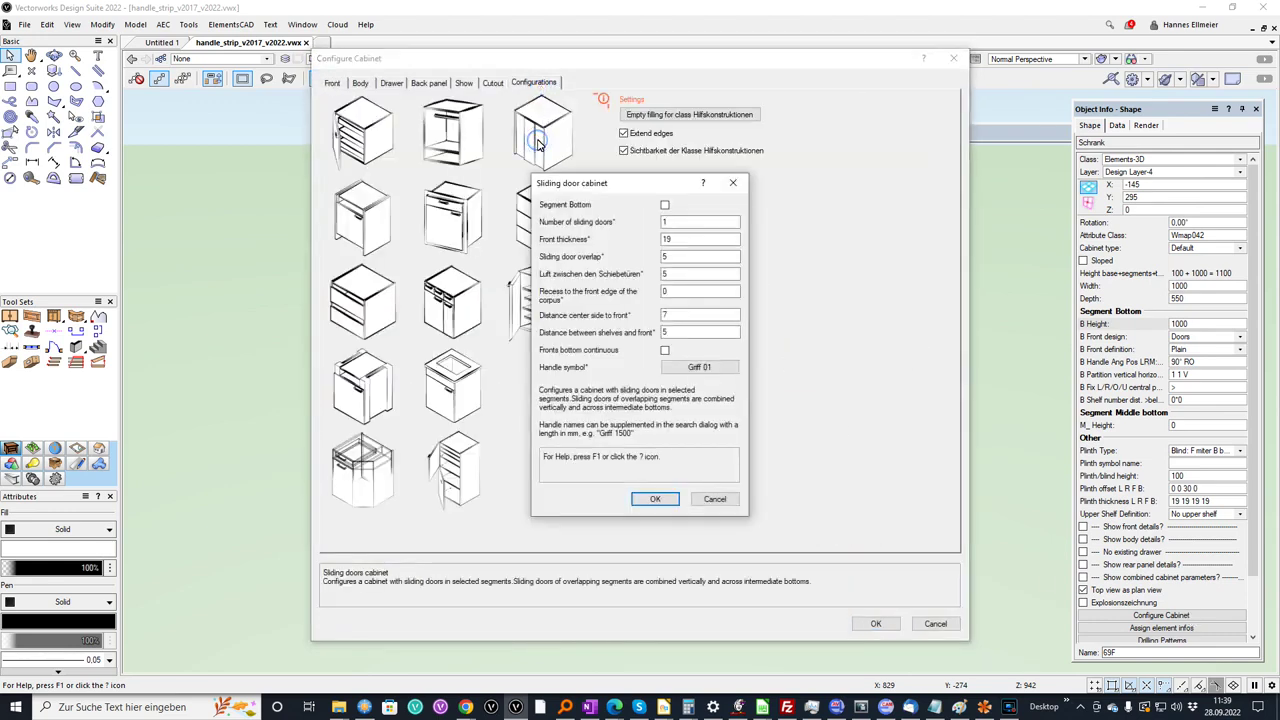
click(673, 224)
double_click(673, 224)
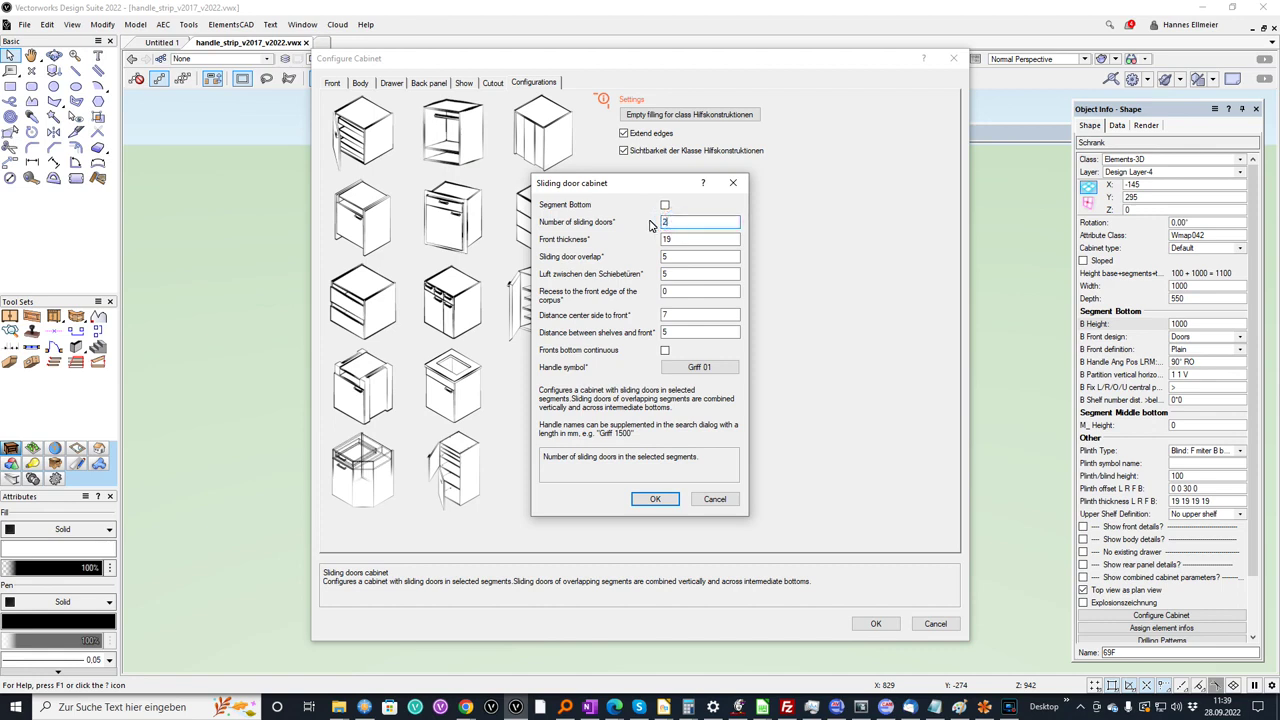
text(2)
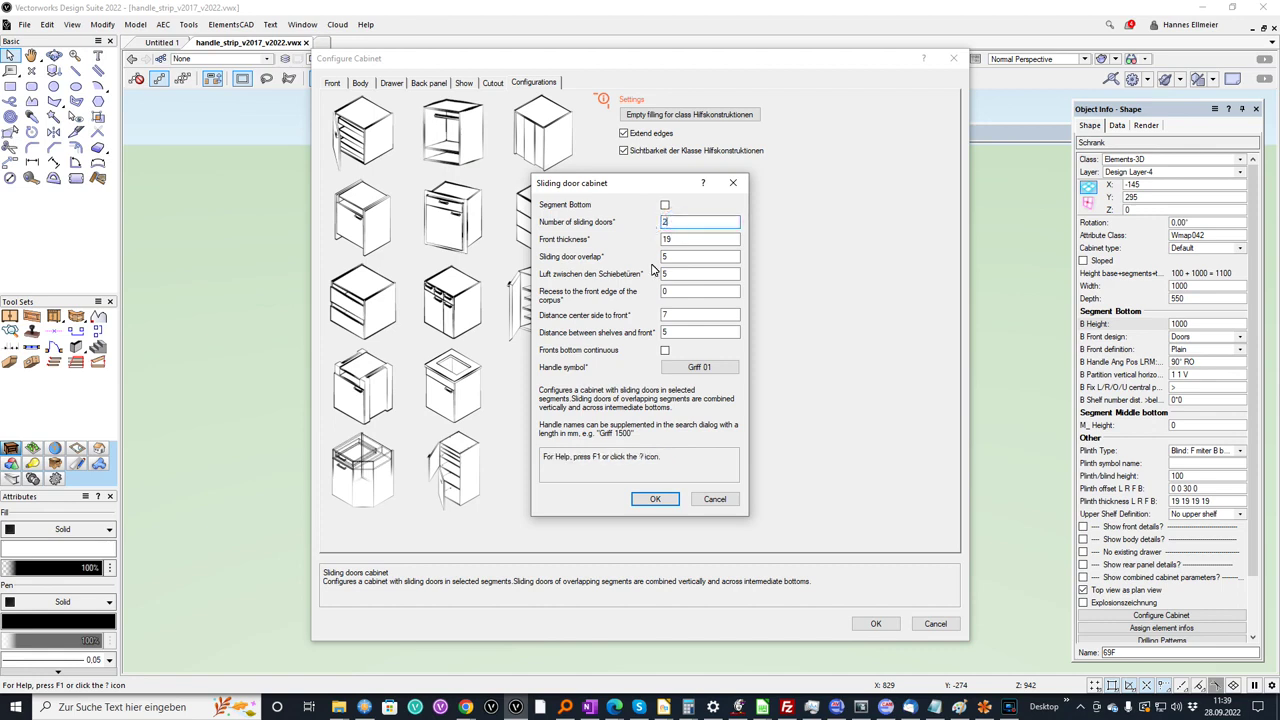
click(666, 351)
Choose Griff 40-750 as the sliding doors' handle symbol and apply the sliding door configuration
click(700, 368)
click(621, 319)
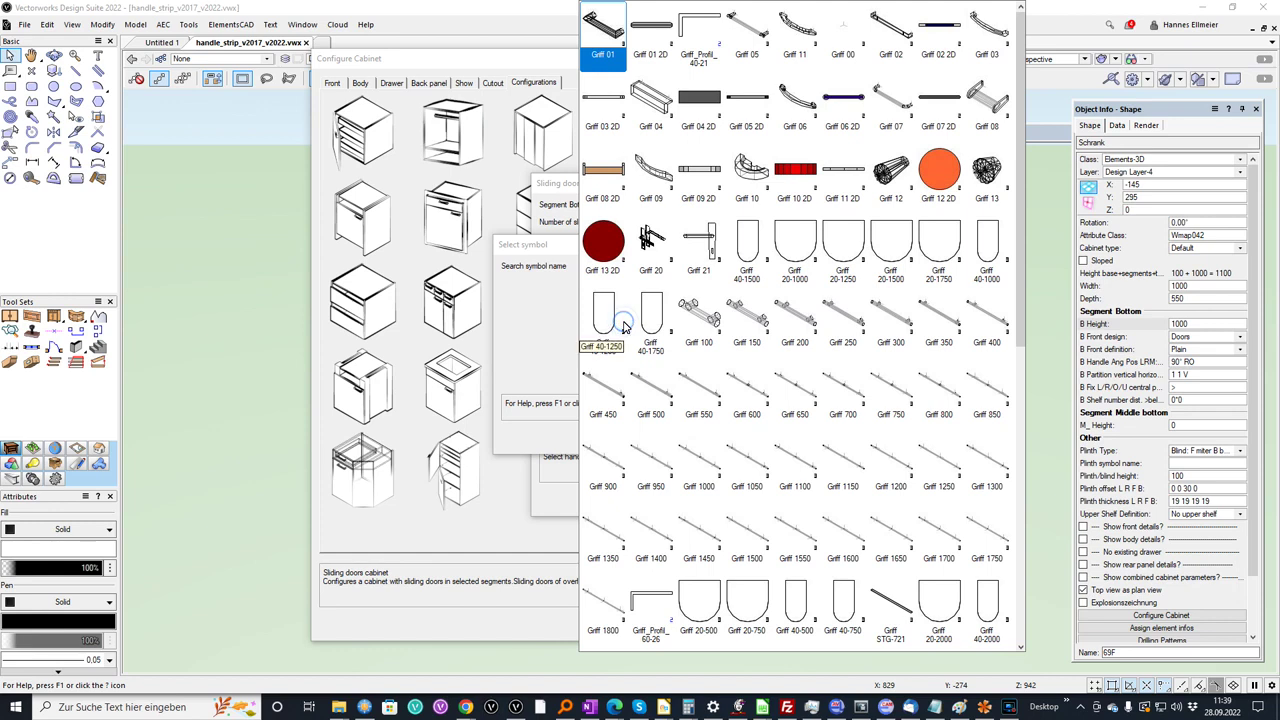
click(848, 608)
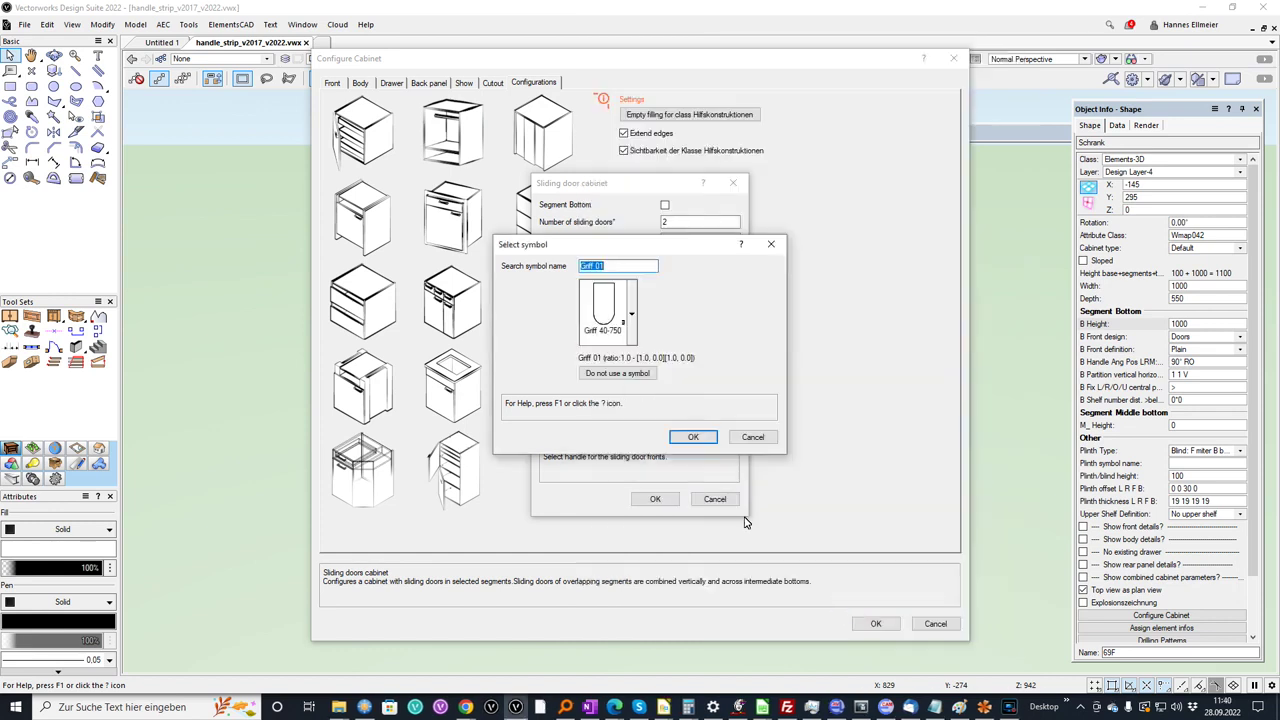
click(695, 439)
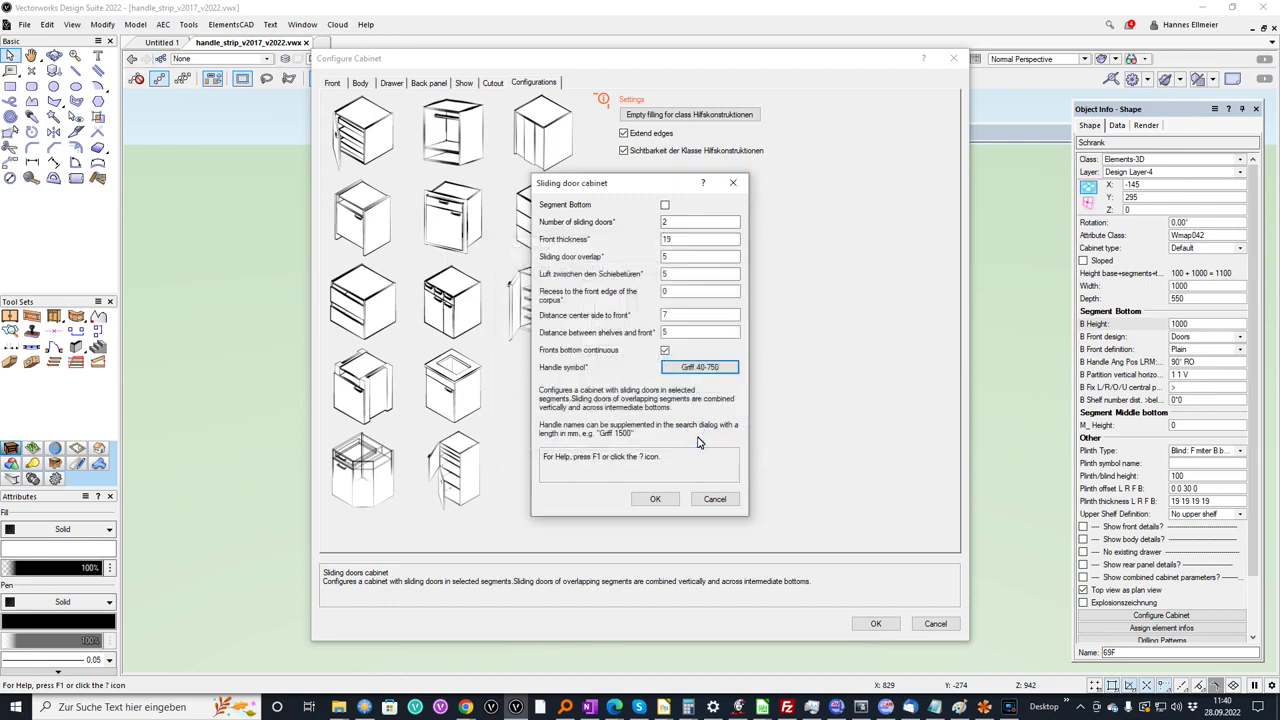
click(655, 500)
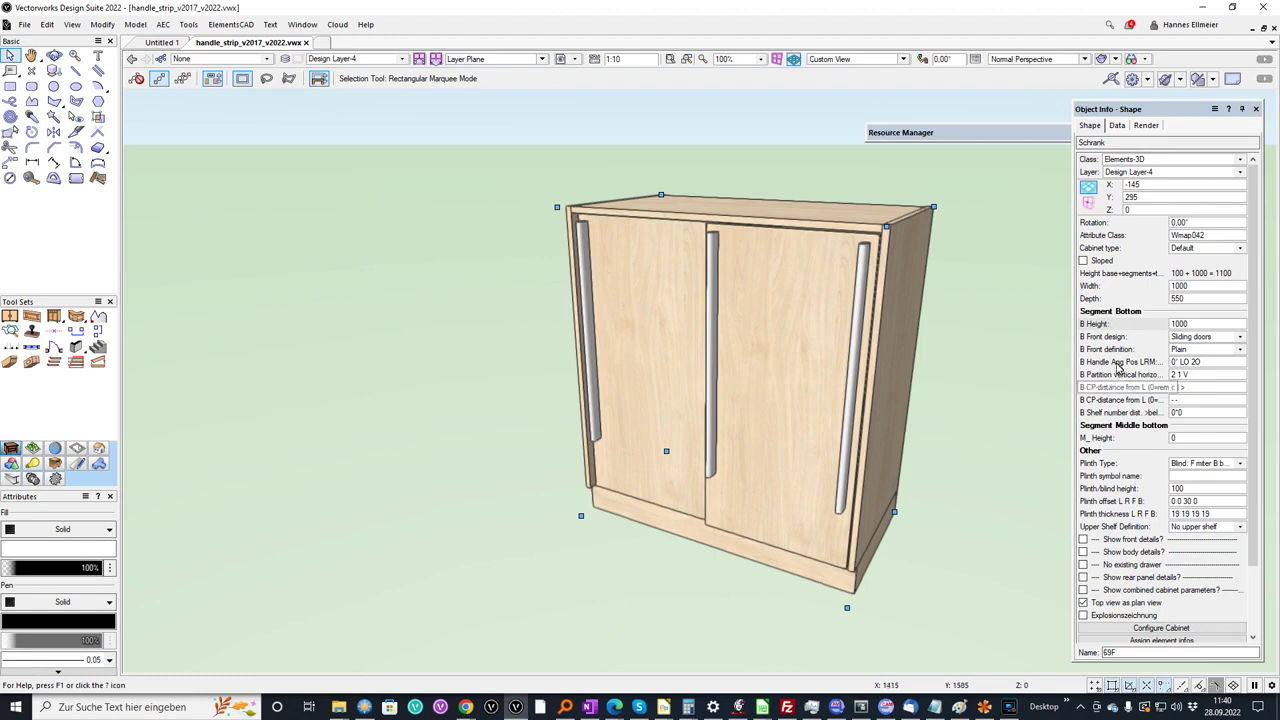
Set the bottom segment's height to 800 and its number of shelves to 2
click(1200, 324)
double_click(1200, 324)
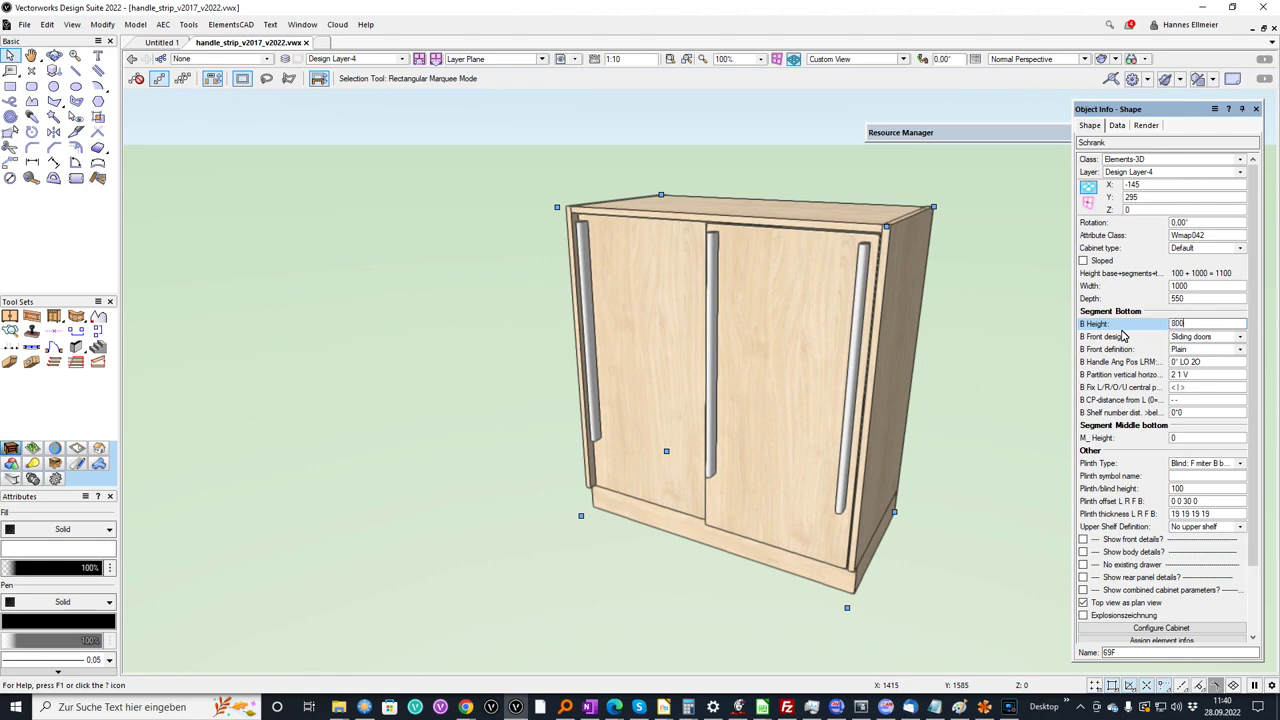
key(Return)
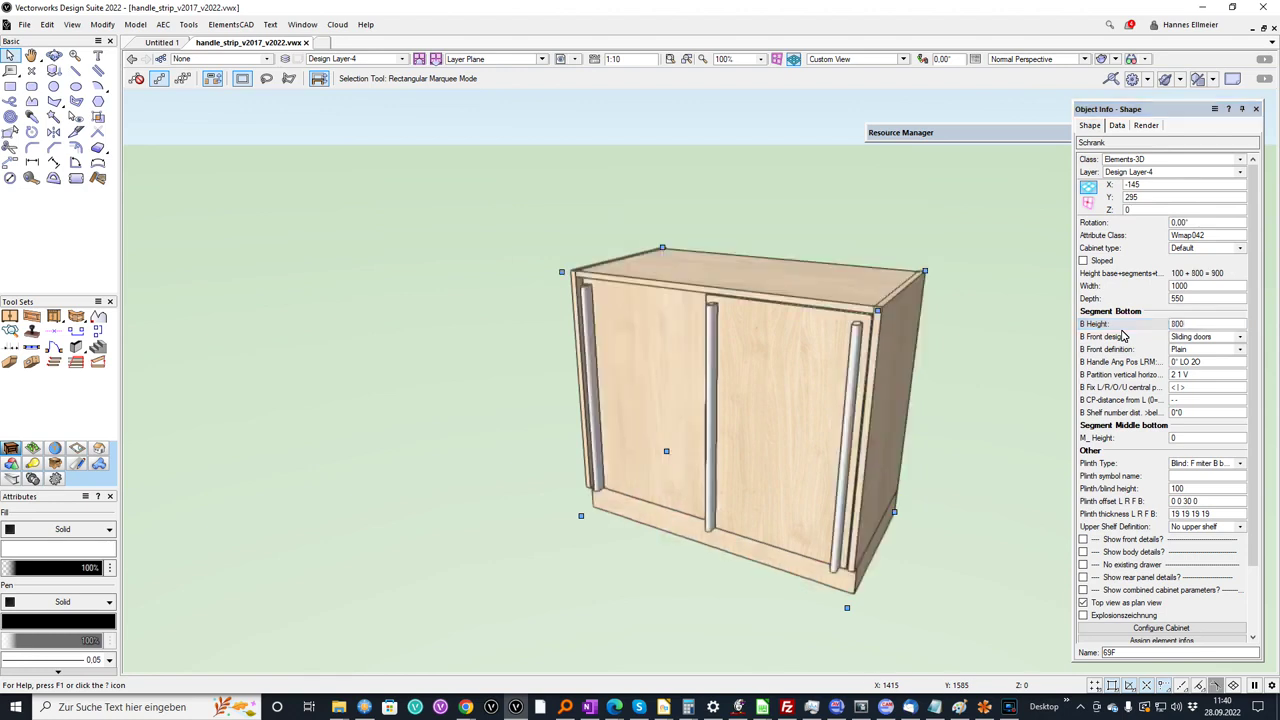
scroll(1115, 326, down, 2)
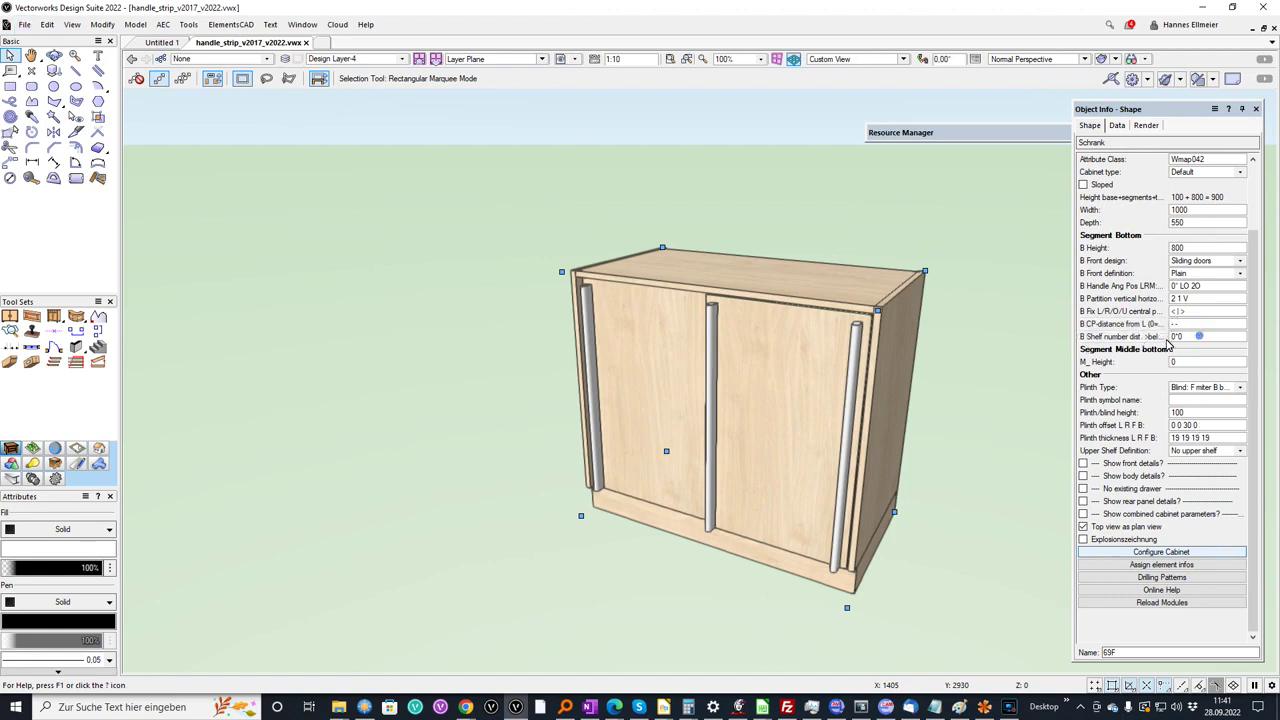
click(1185, 337)
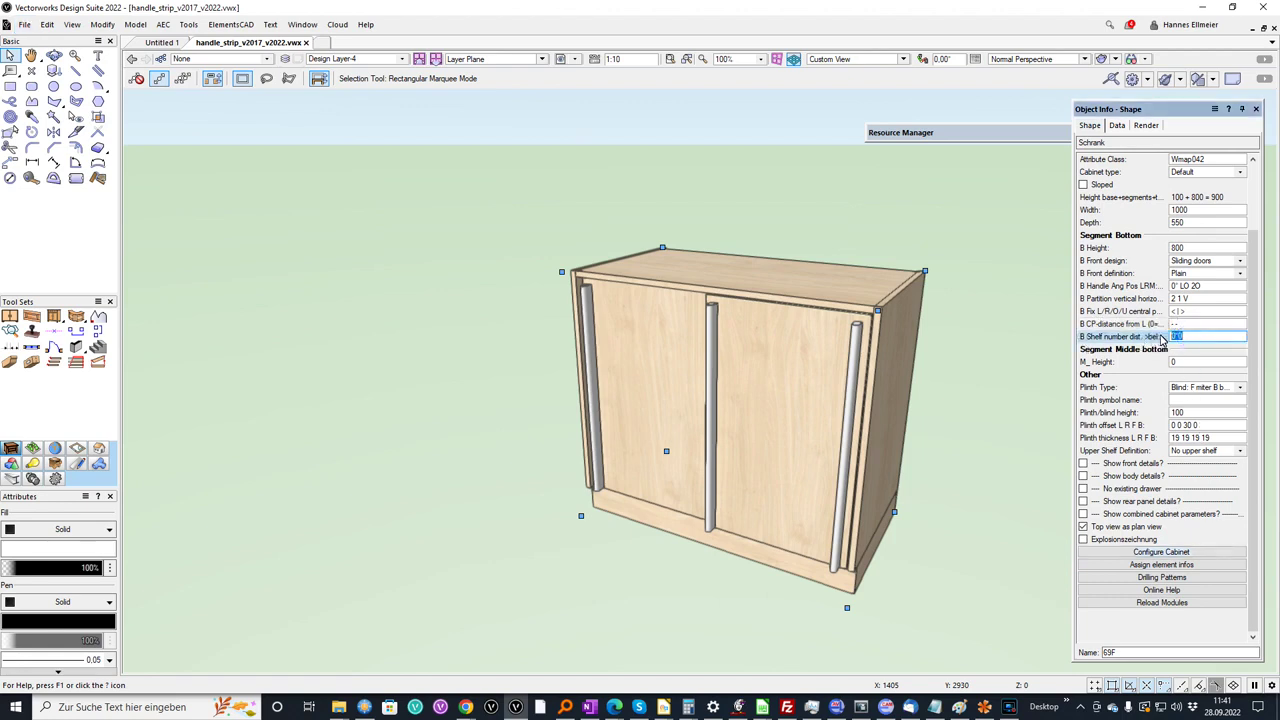
text(2)
key(Return)
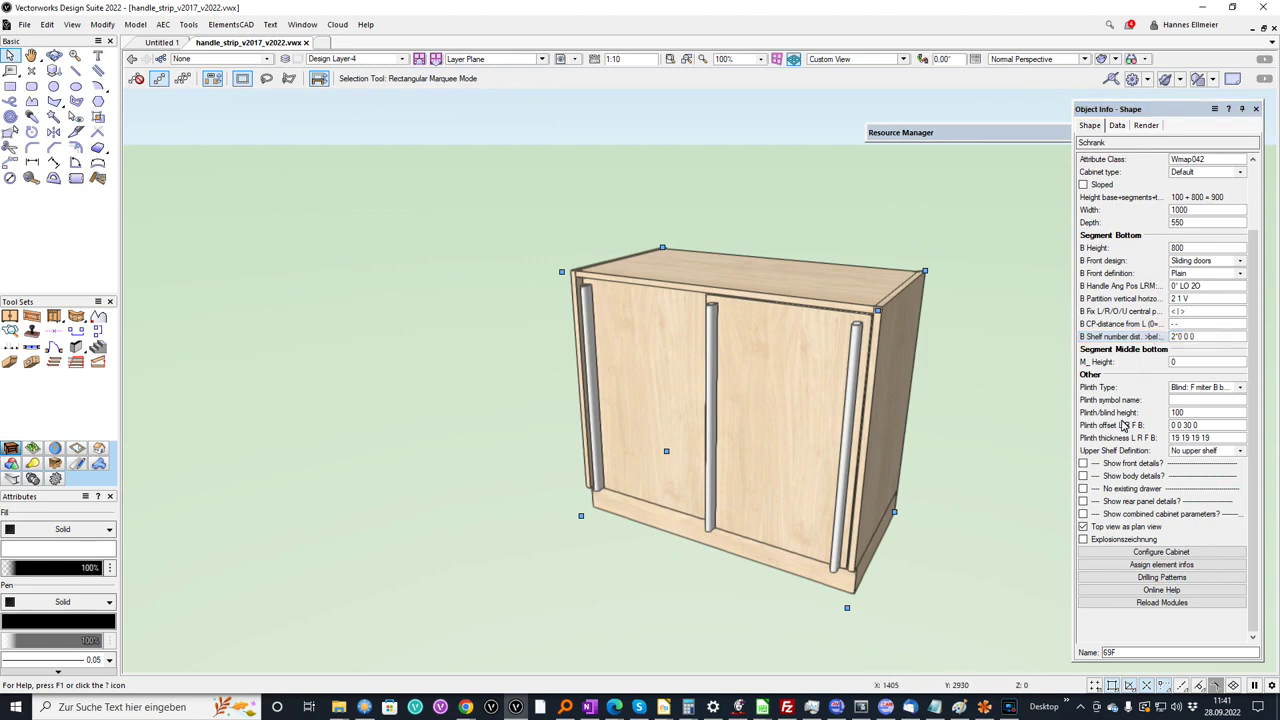
Show the sliding doors opened by entering 50 as the bottom segment's Open value in the cabinet configuration
click(1176, 552)
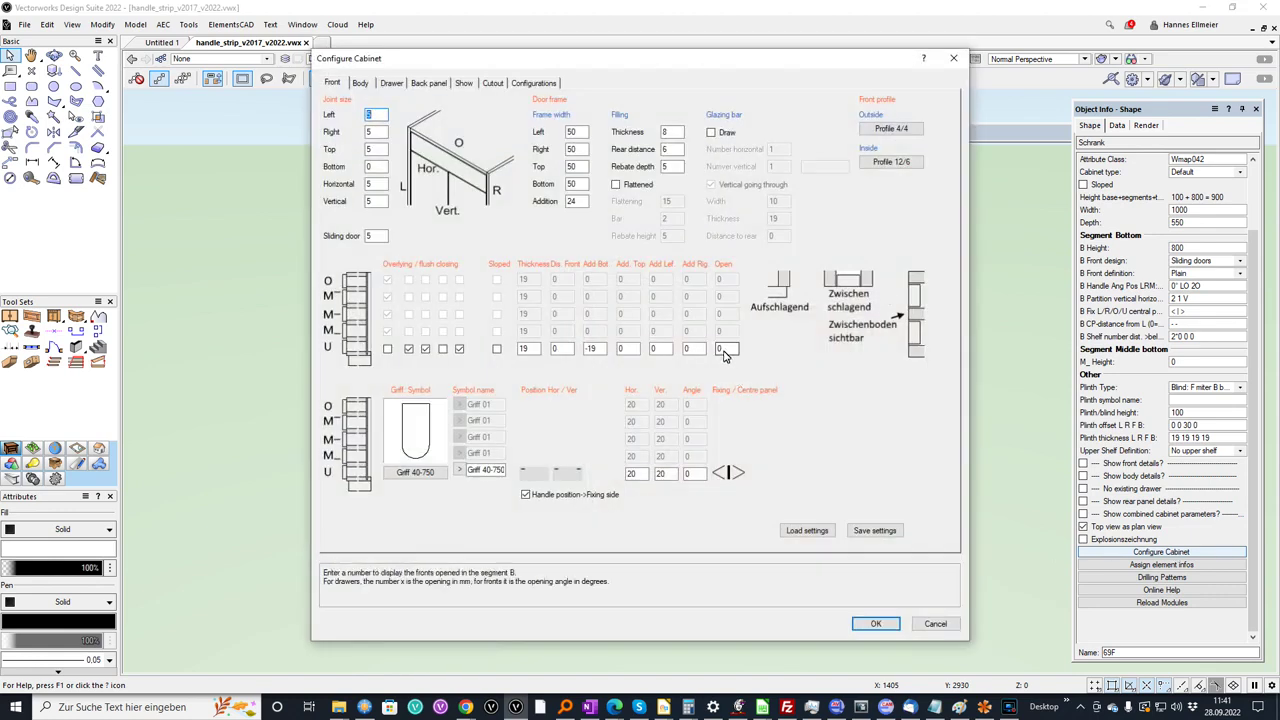
click(725, 350)
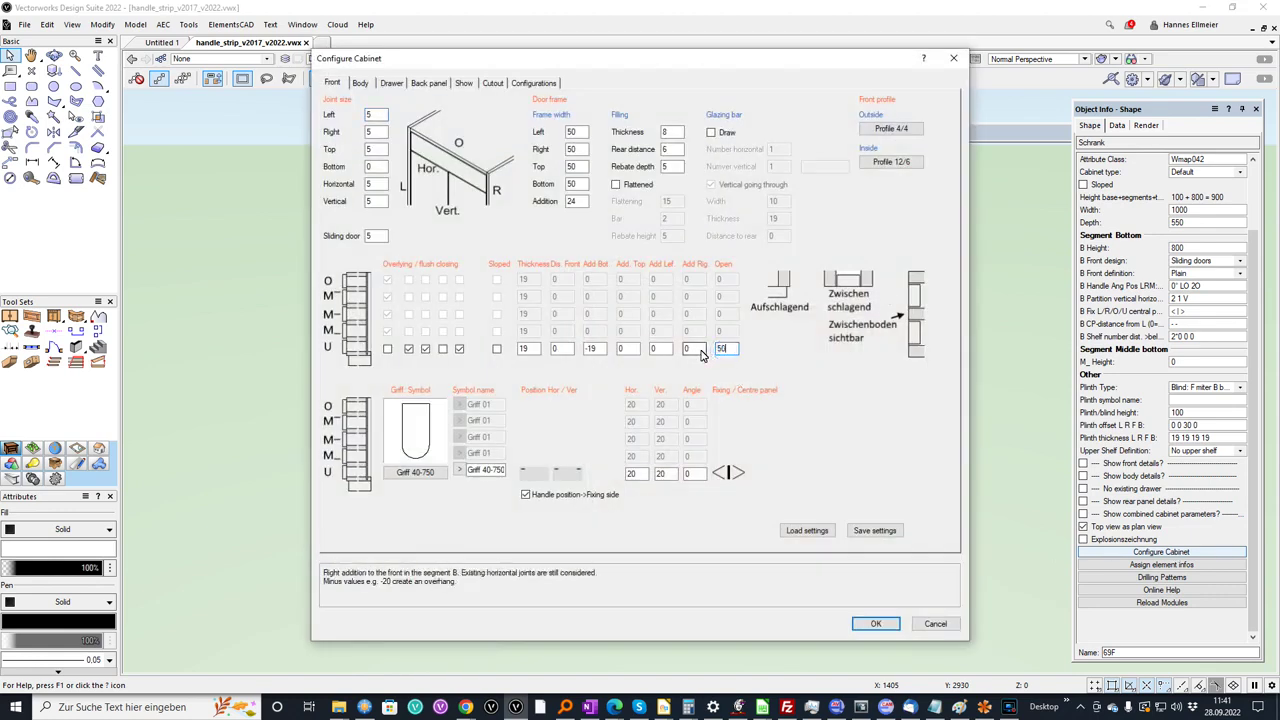
key(Return)
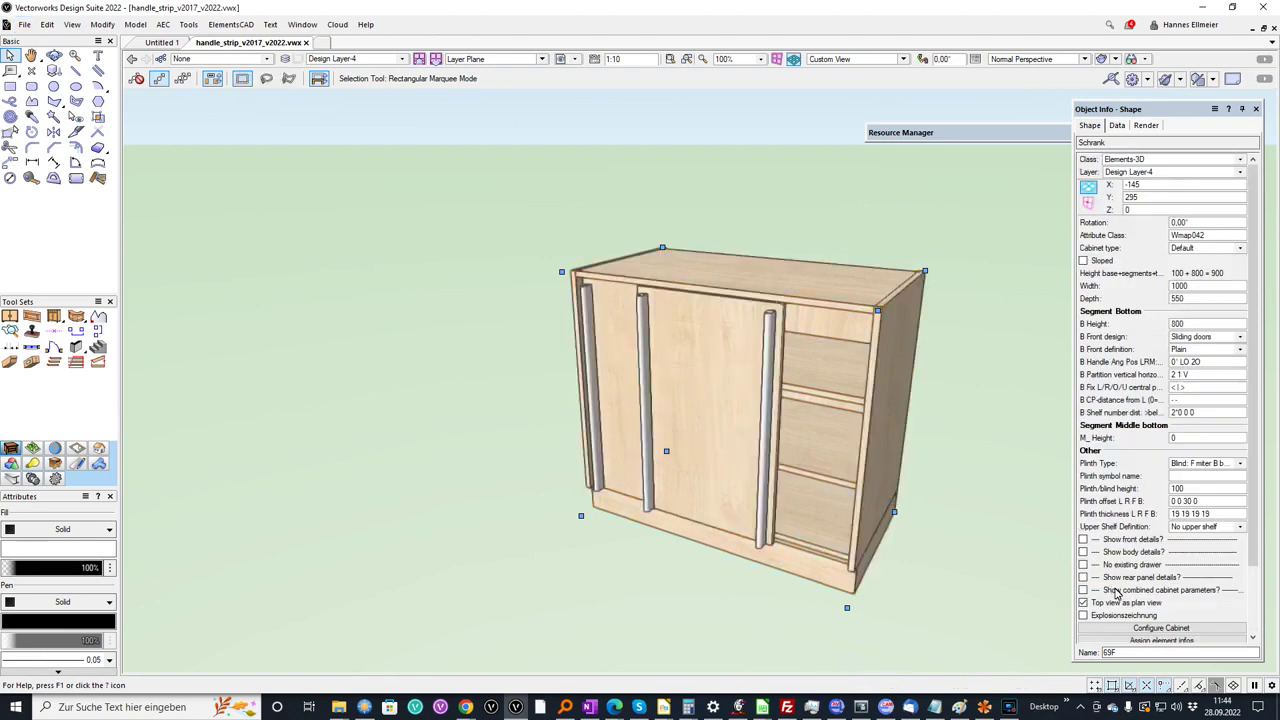
Configure the cabinet to separate its handles, put hidden elements into their own separate object and split them as extrudes
click(1158, 628)
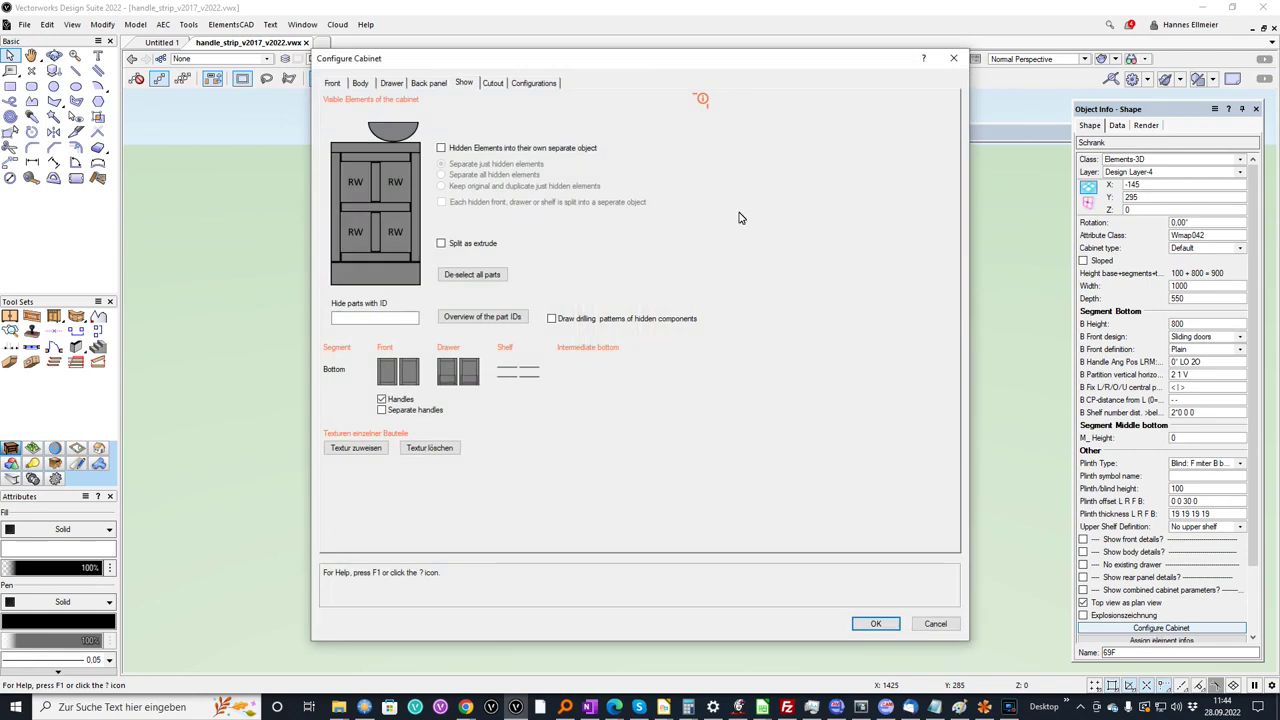
click(382, 411)
click(441, 148)
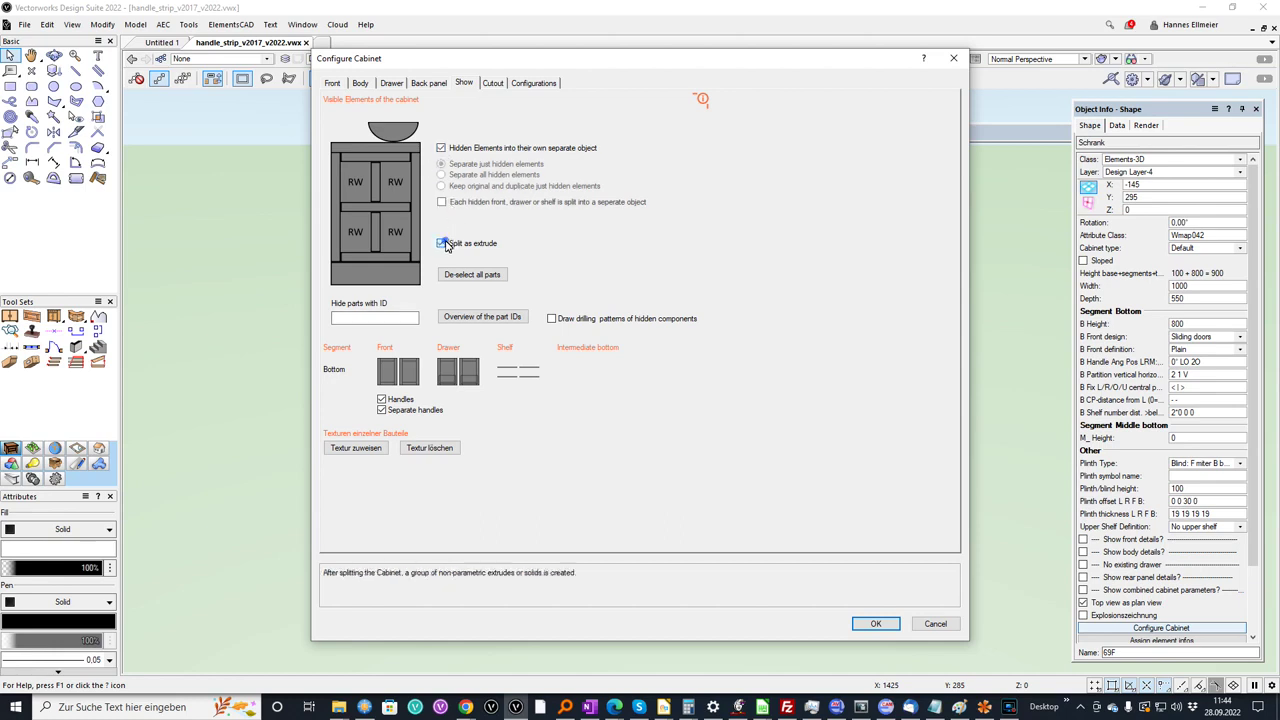
click(441, 243)
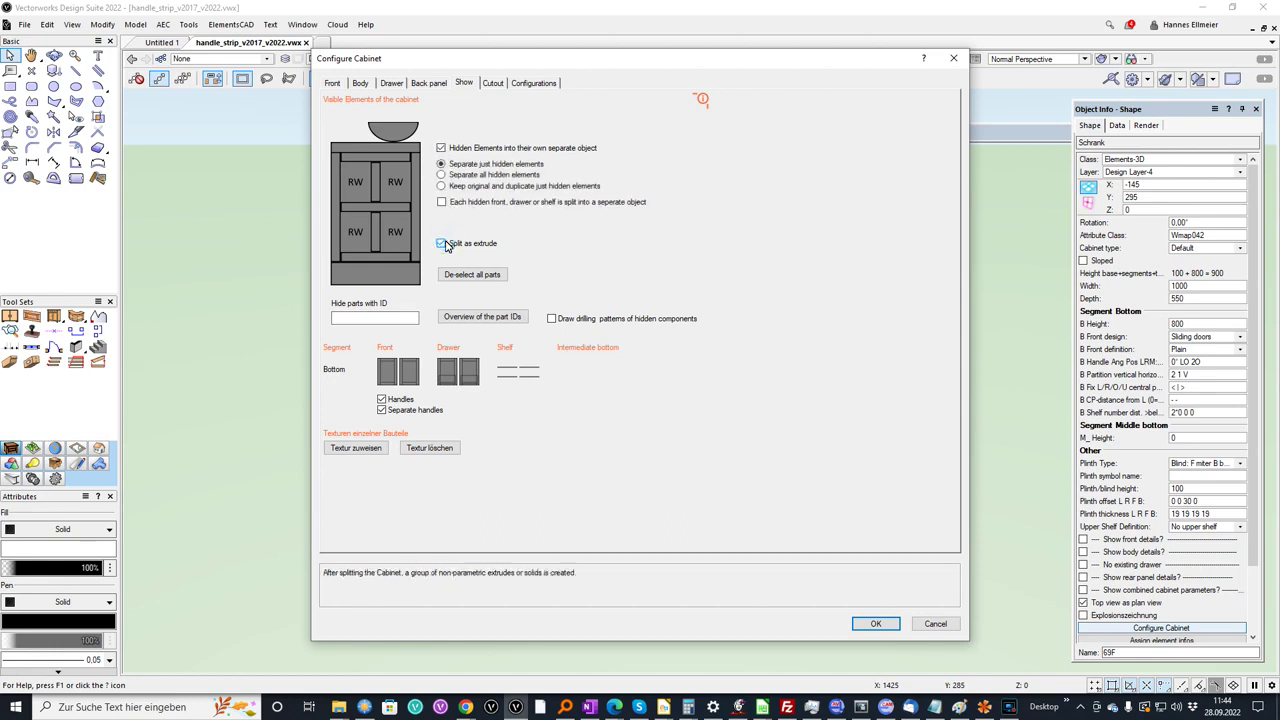
click(875, 624)
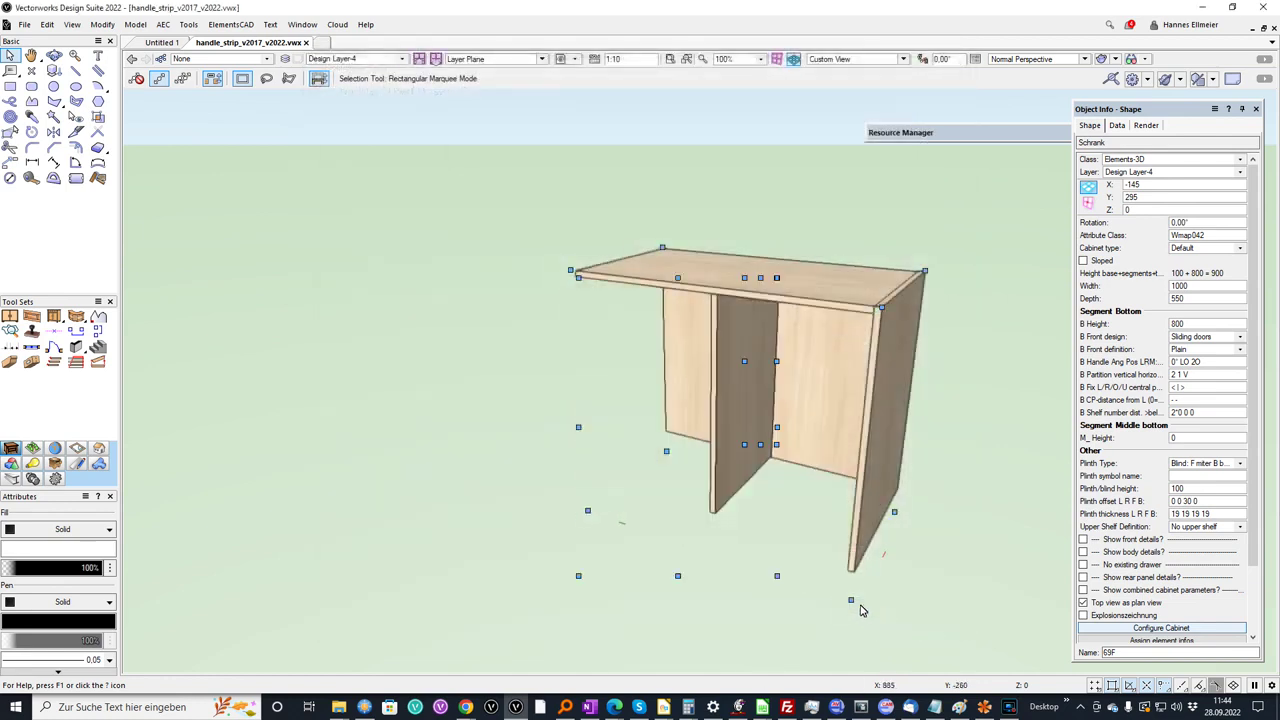
Ungroup the separated handles and select the single handle symbol beside the open compartment
click(789, 608)
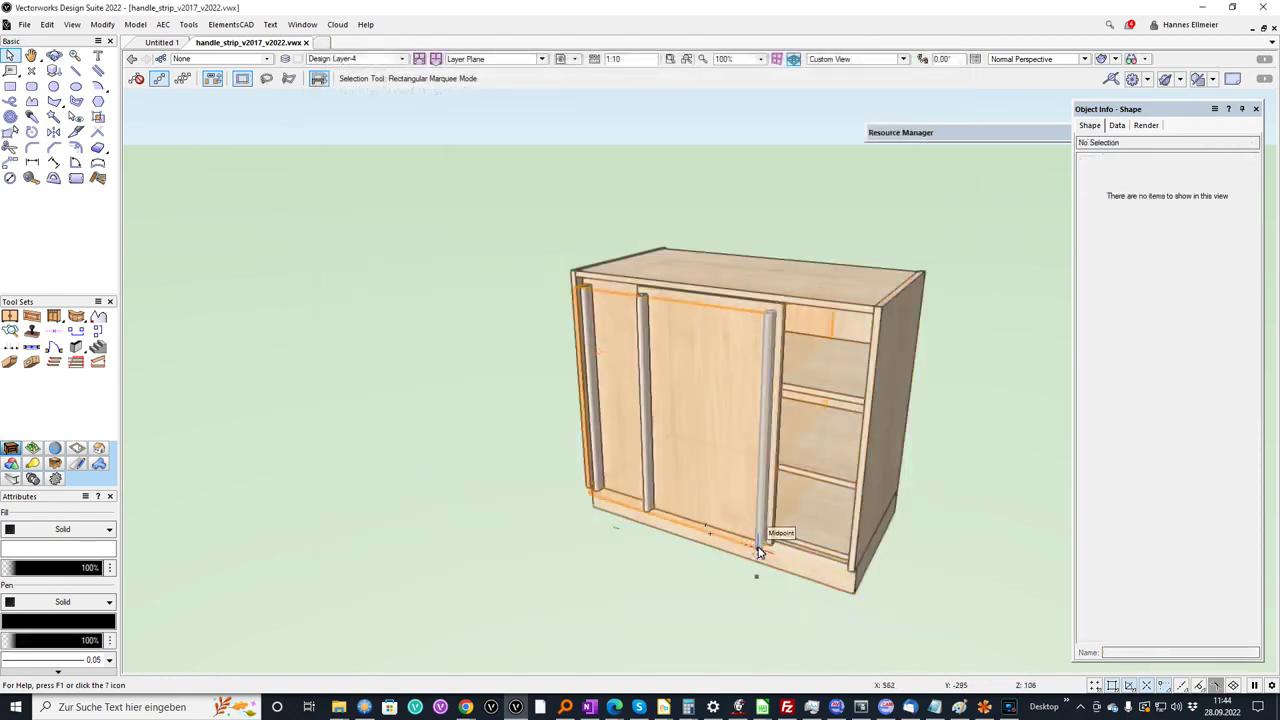
click(760, 548)
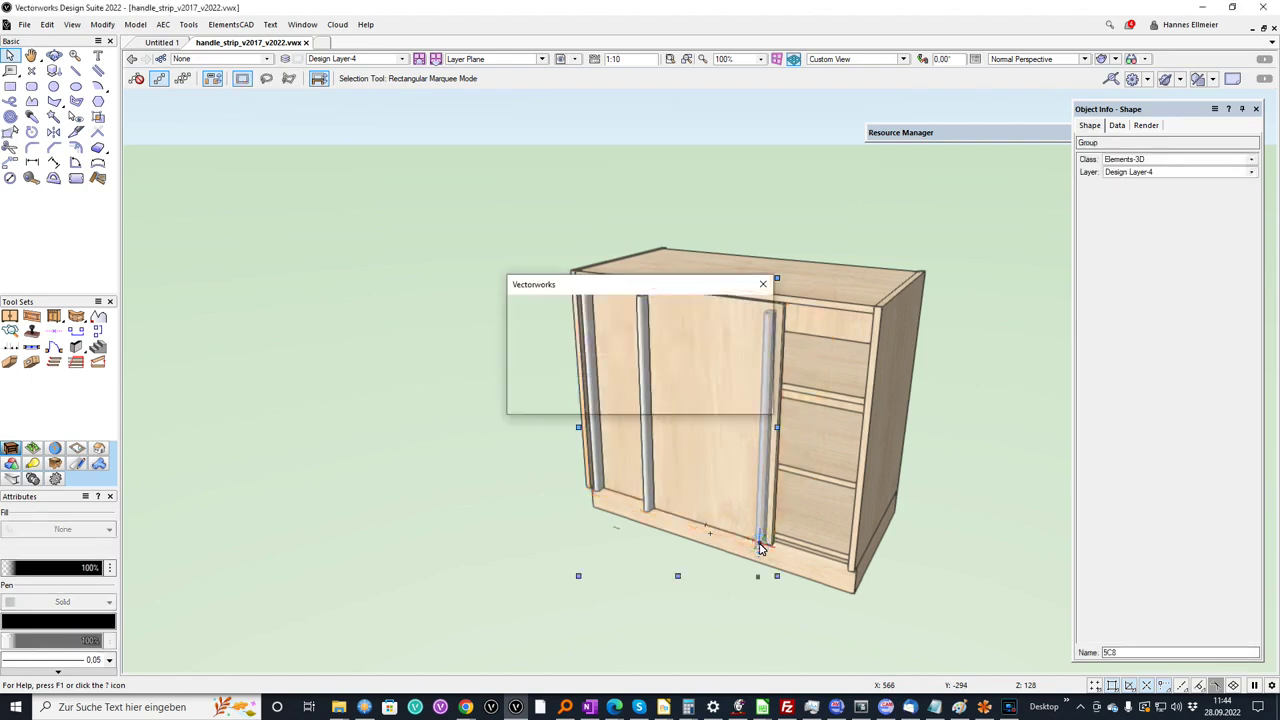
click(726, 603)
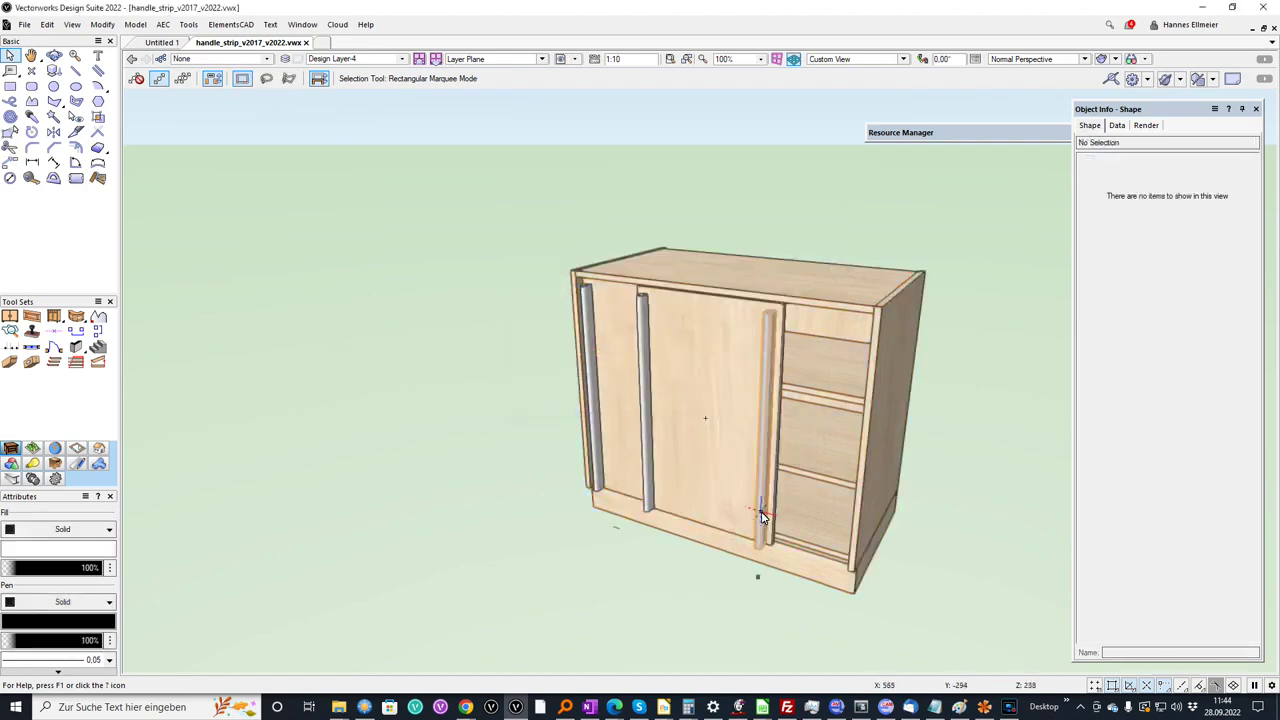
click(760, 515)
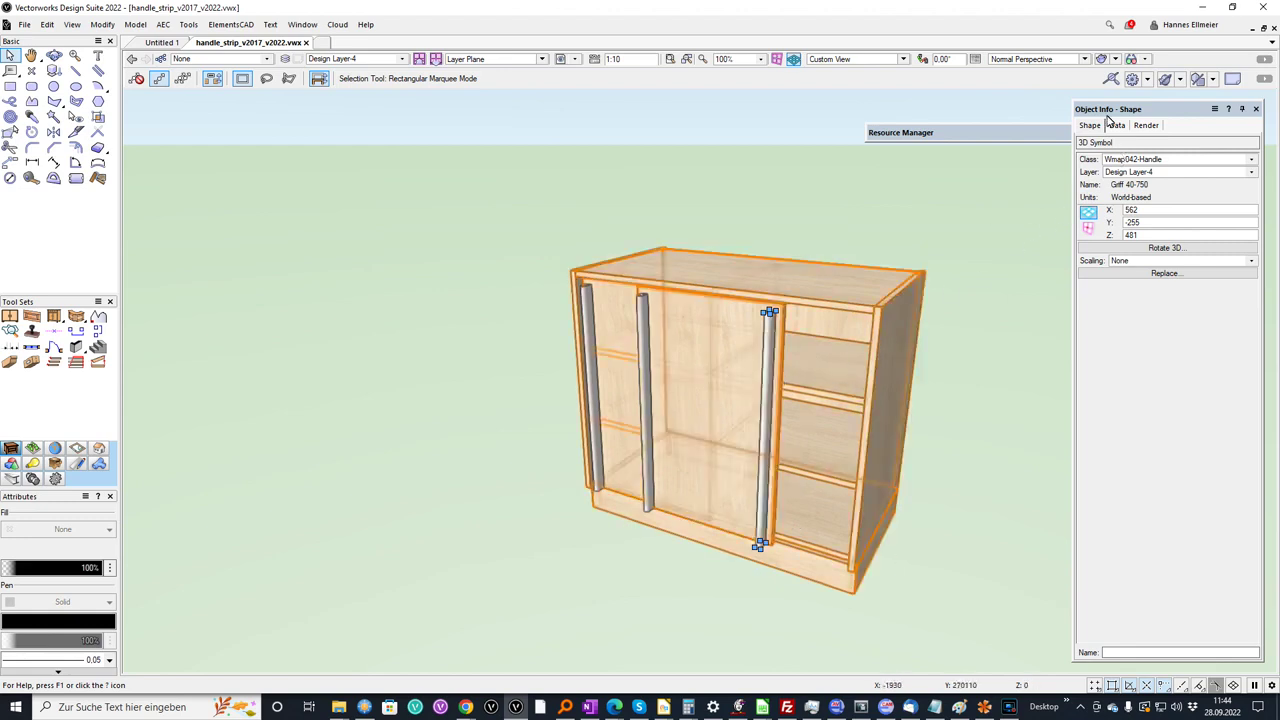
Open the 3D component of the Griff 40-750 handle symbol for editing and fill its extrude with green
click(767, 387)
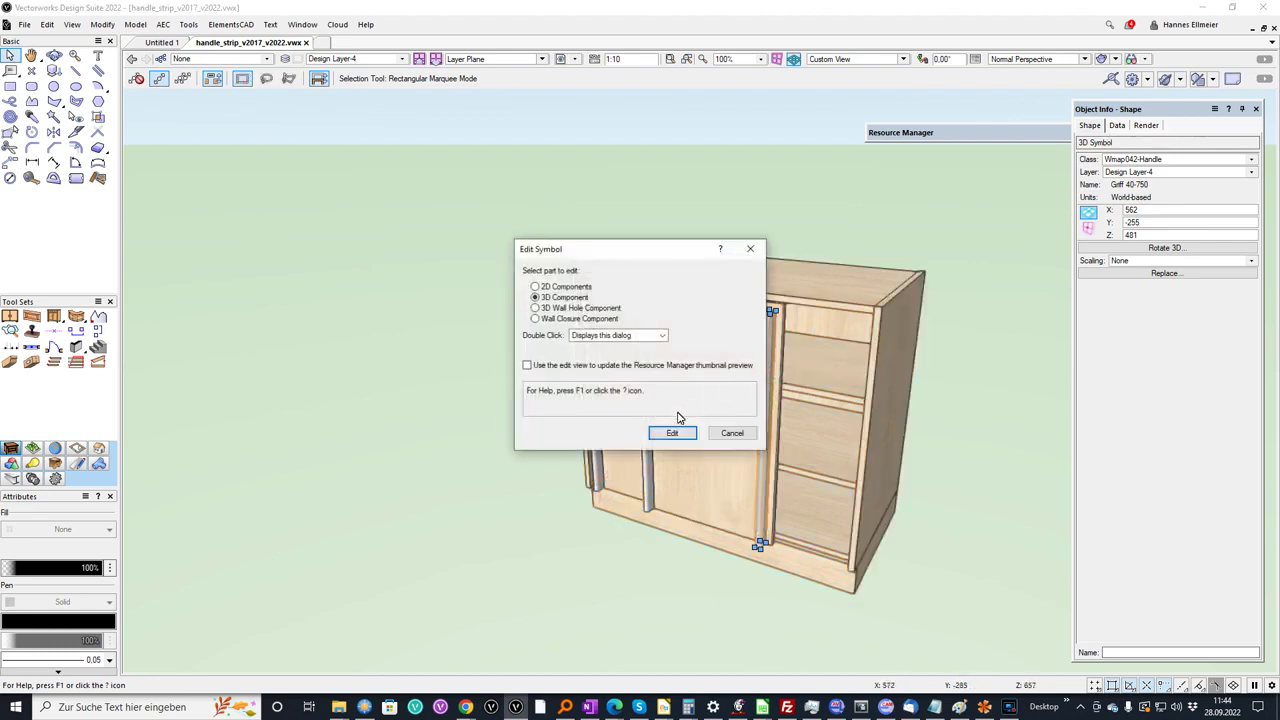
click(679, 432)
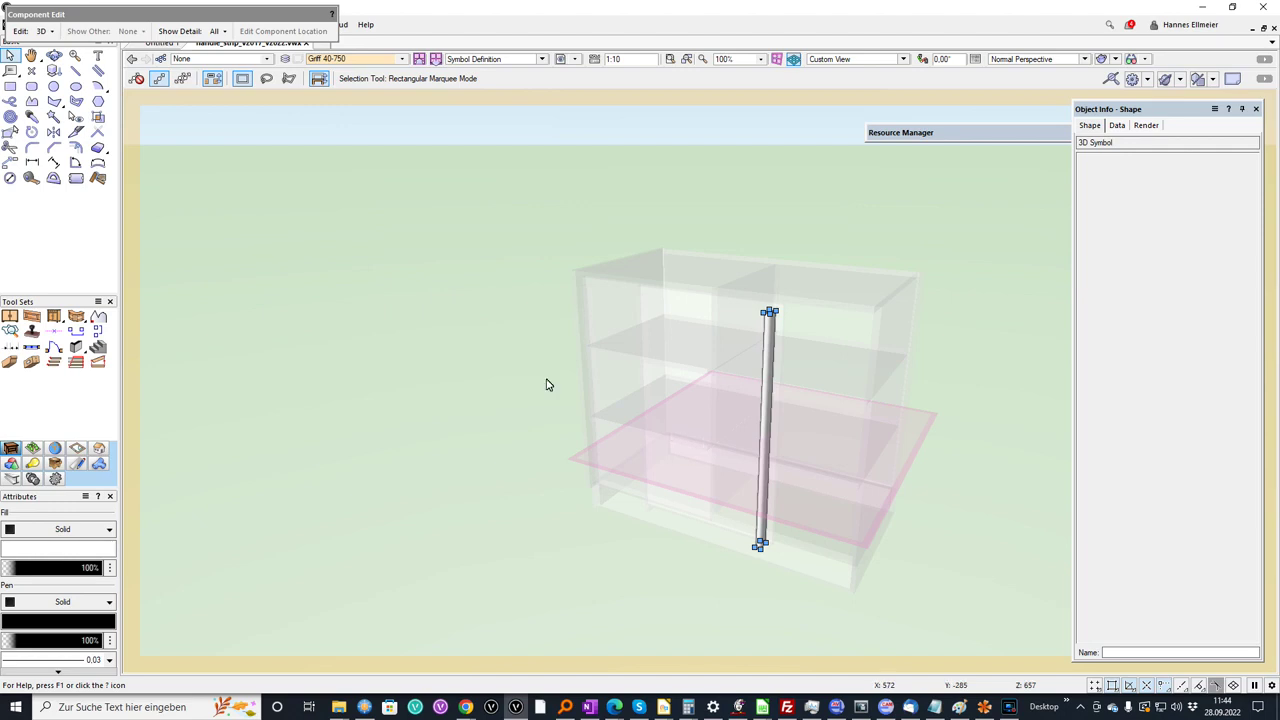
click(77, 552)
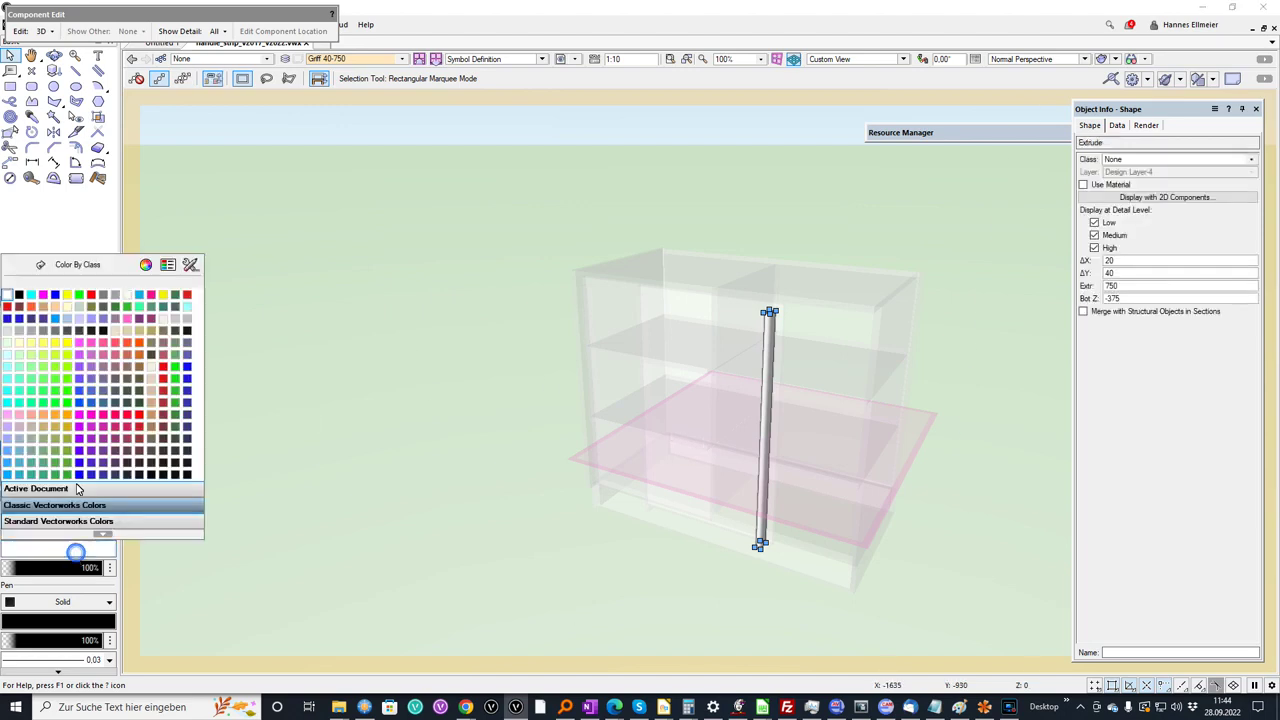
click(80, 298)
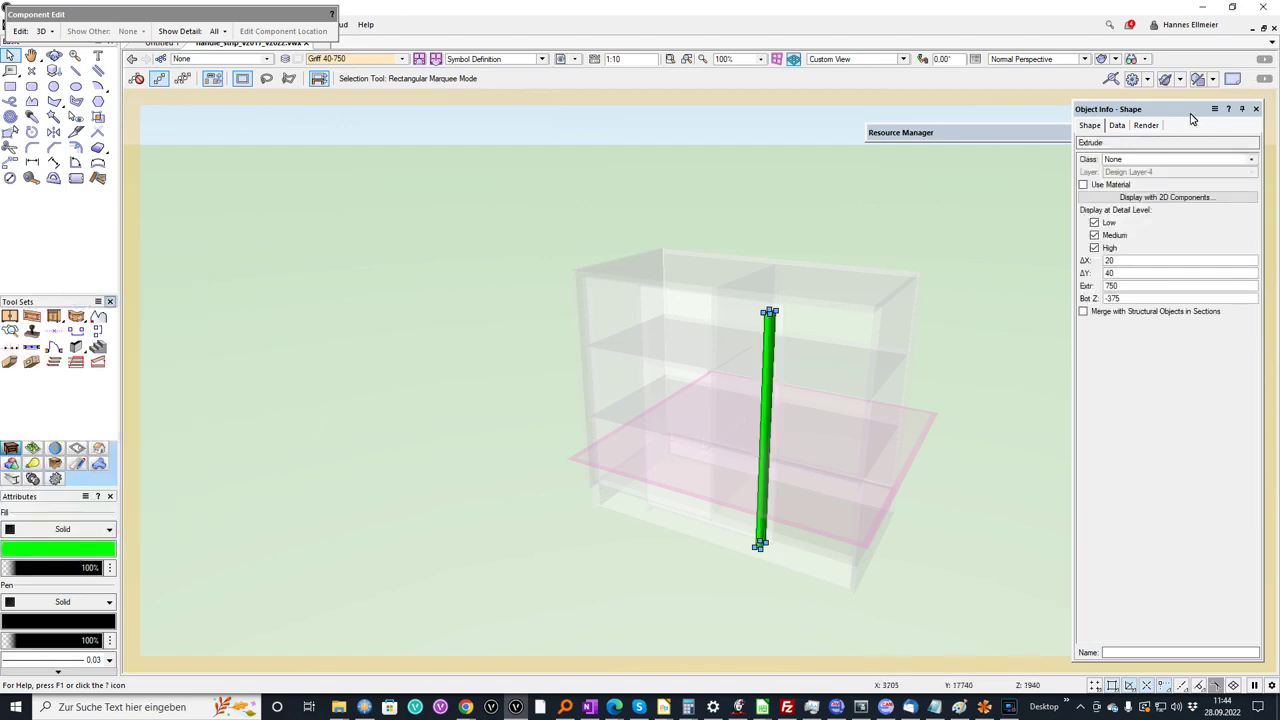
Set the handle's extrusion length to 555 and return to Design Layer-4
click(1128, 287)
text(555)
key(Return)
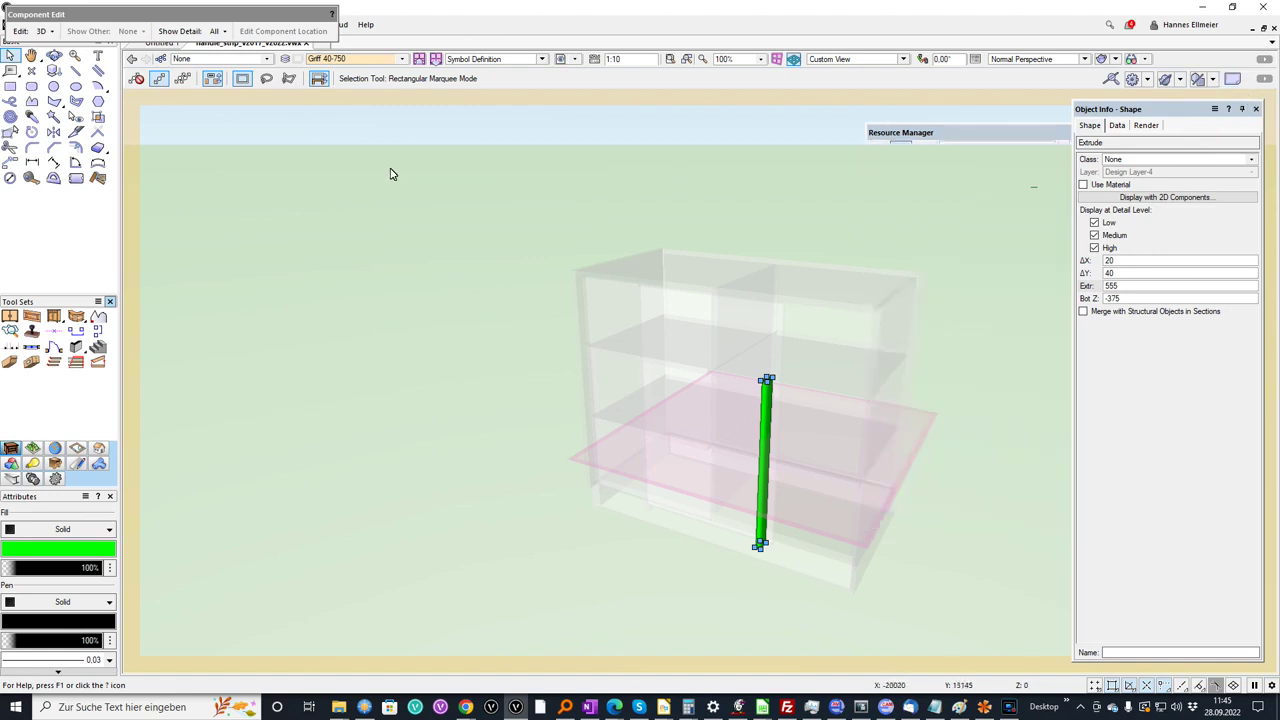
click(401, 58)
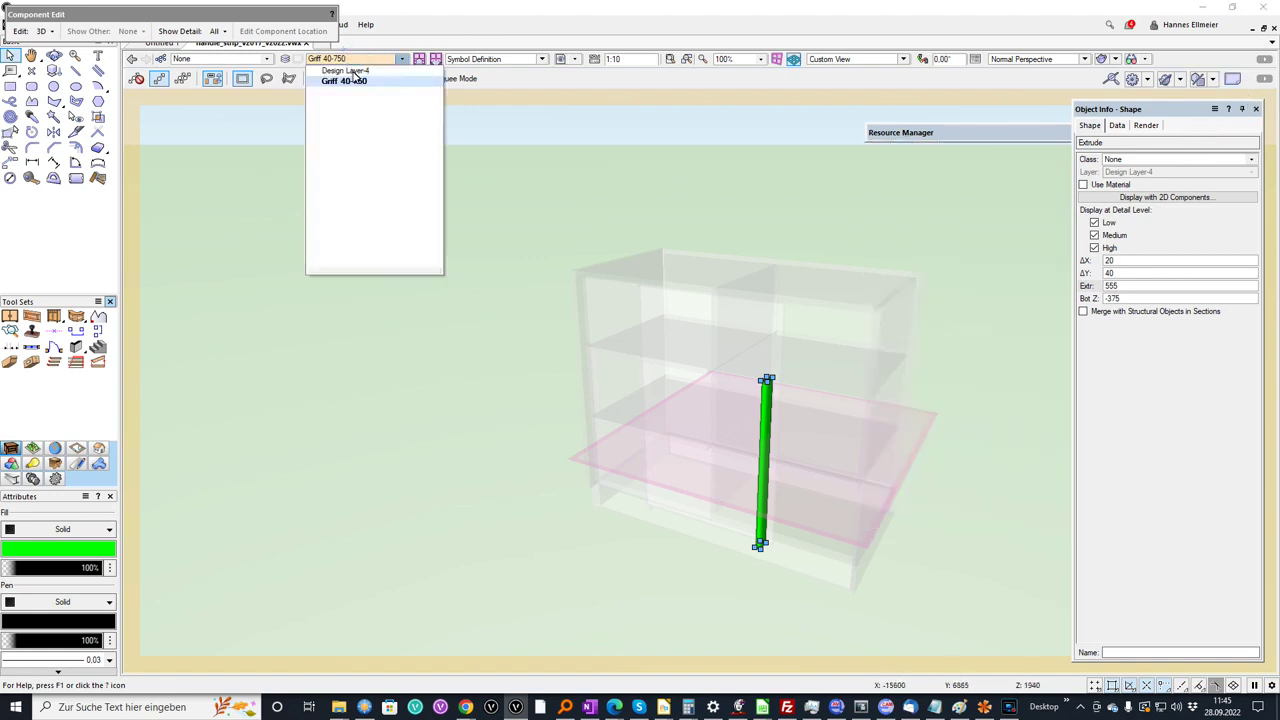
click(348, 71)
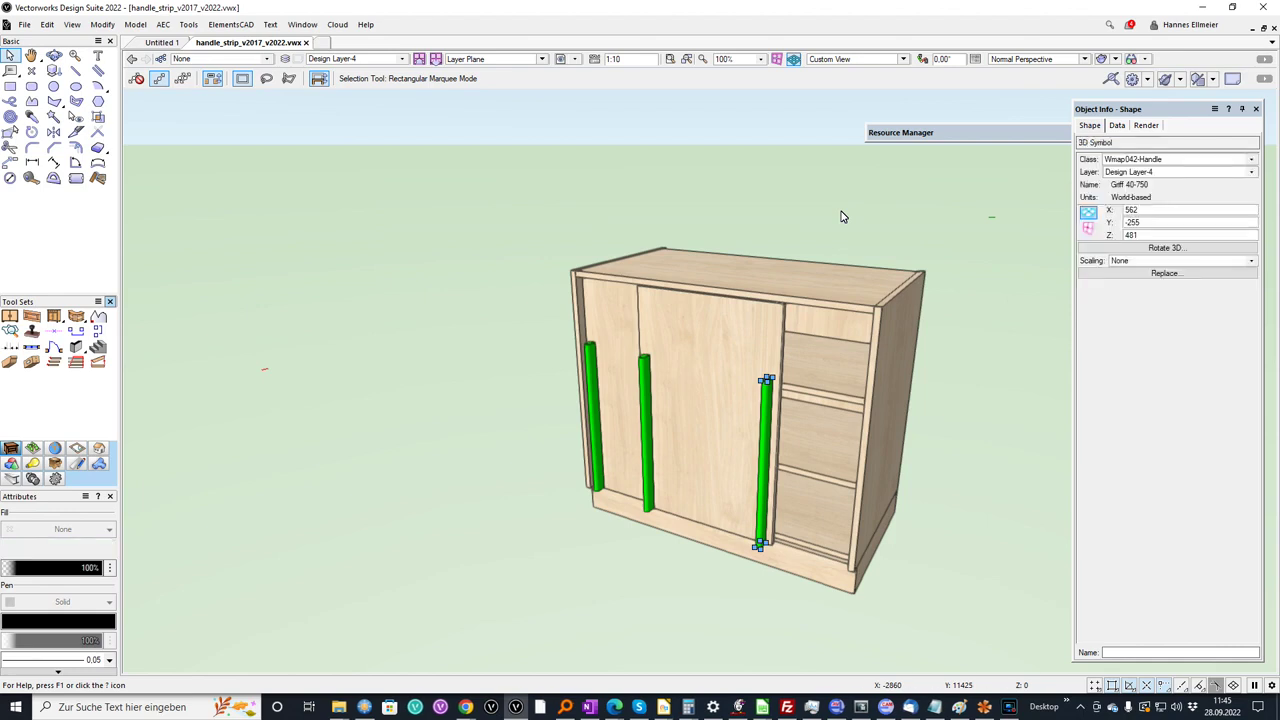
Undo the length and fill colour changes made to the Griff 40-750 handle symbol
key(ctrl+[)
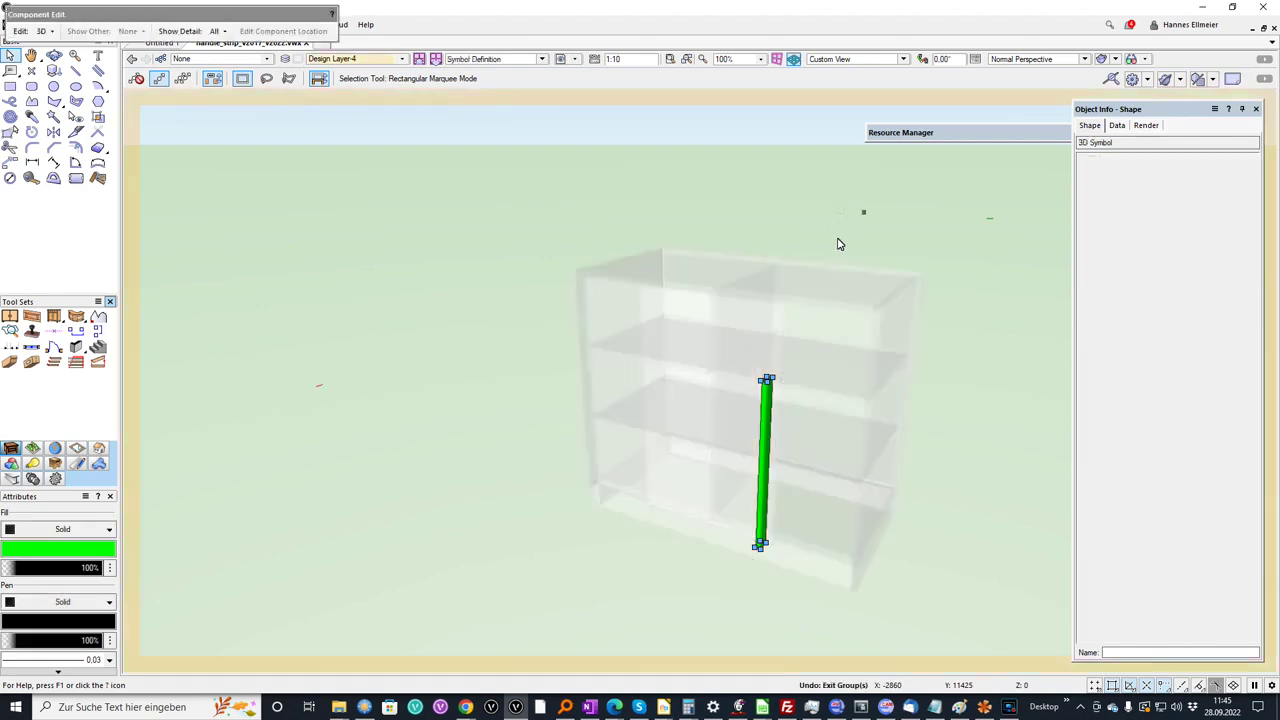
key(ctrl+])
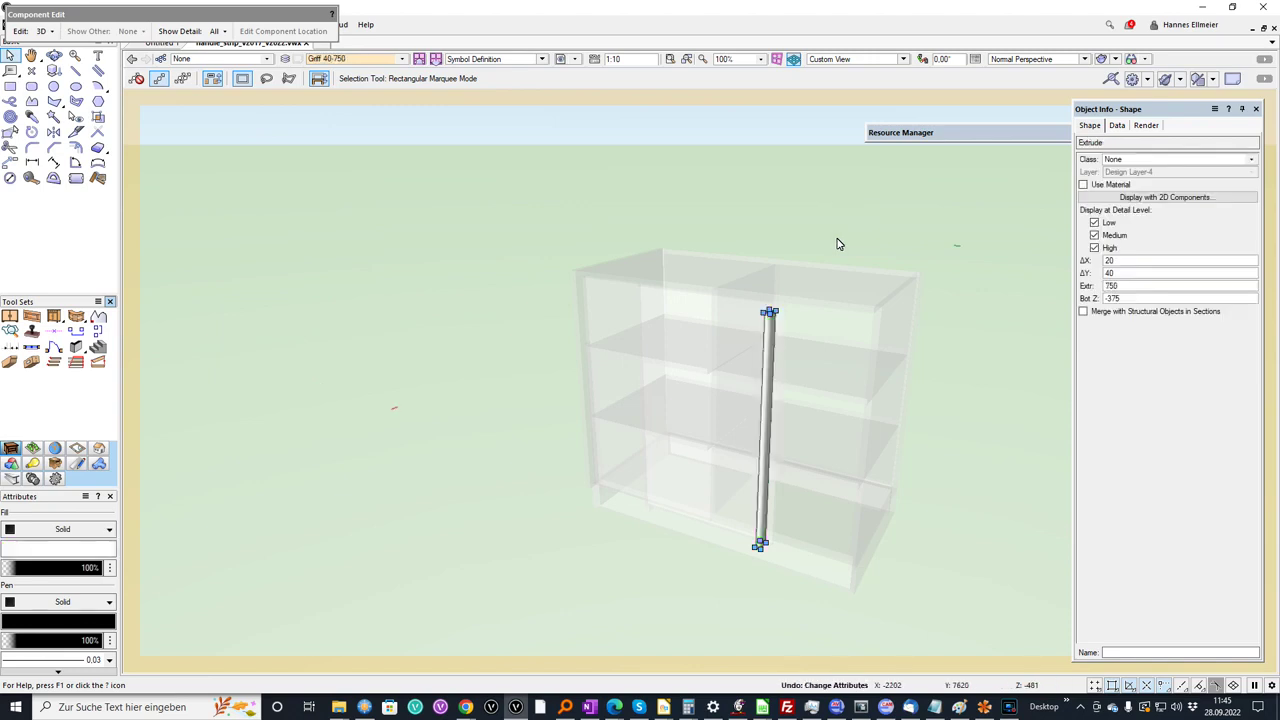
Select the cabinet and set the bottom segment's number of shelves to 1
click(843, 286)
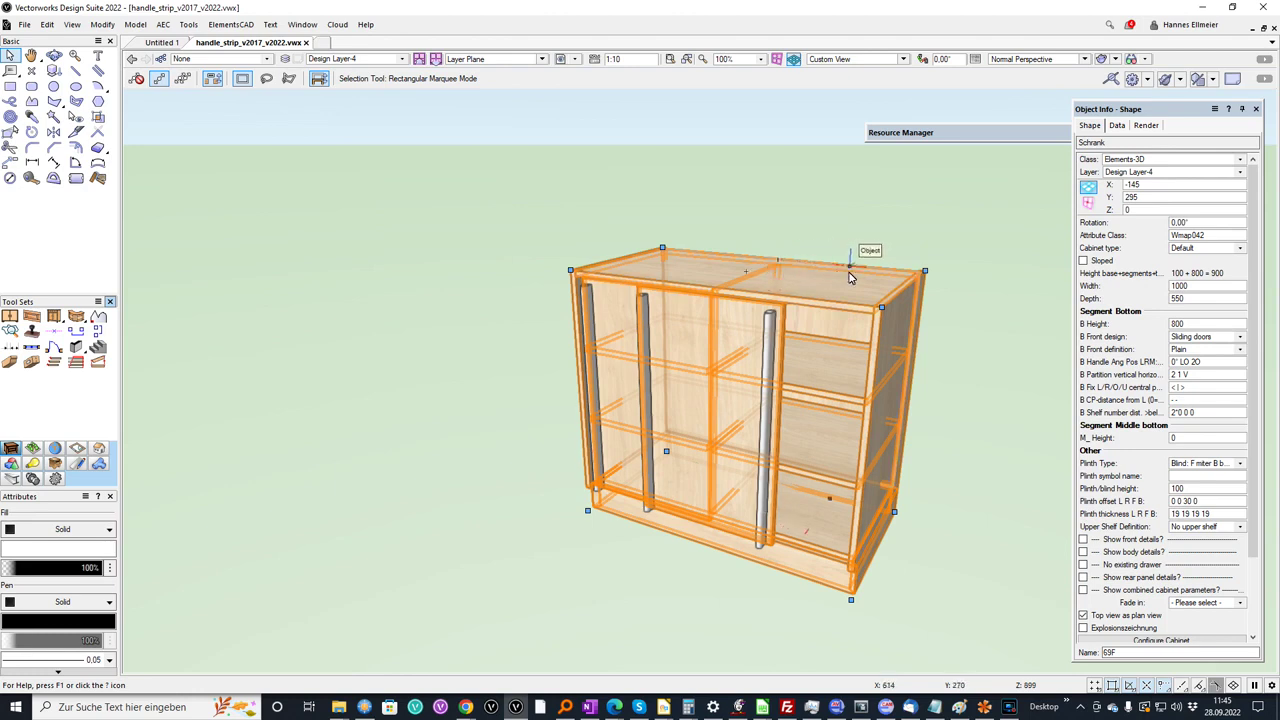
click(1178, 413)
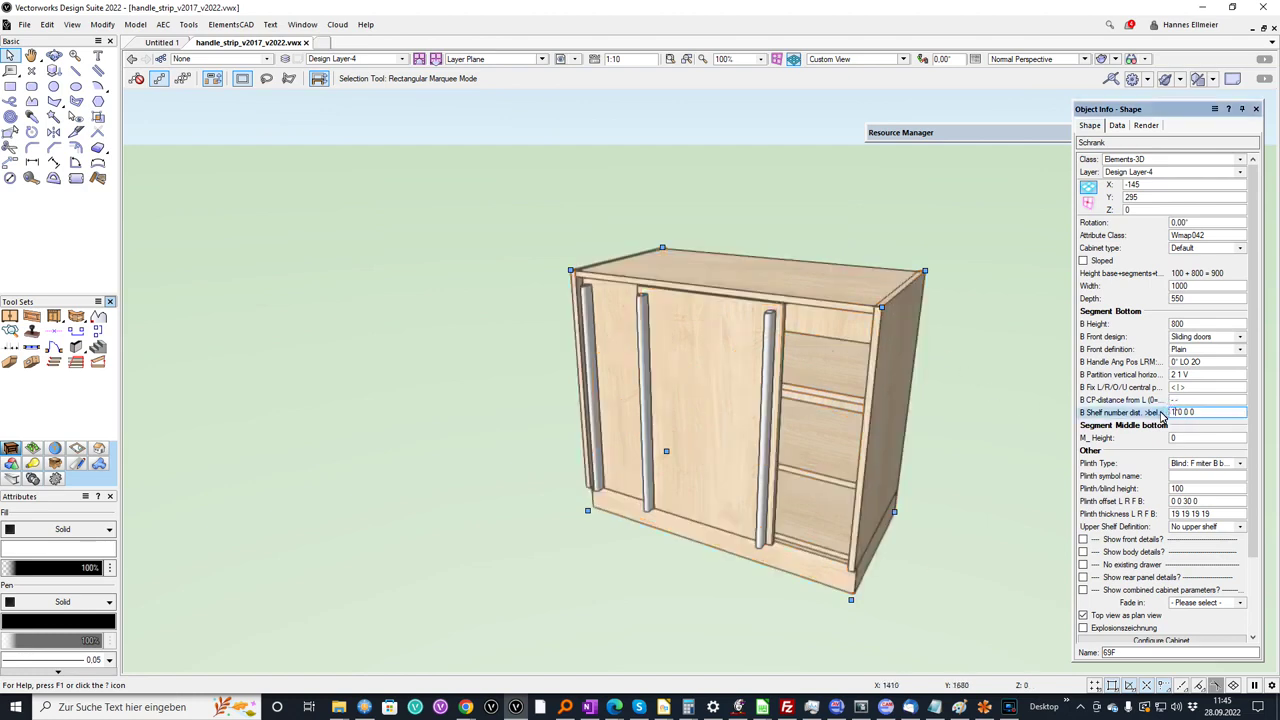
key(Return)
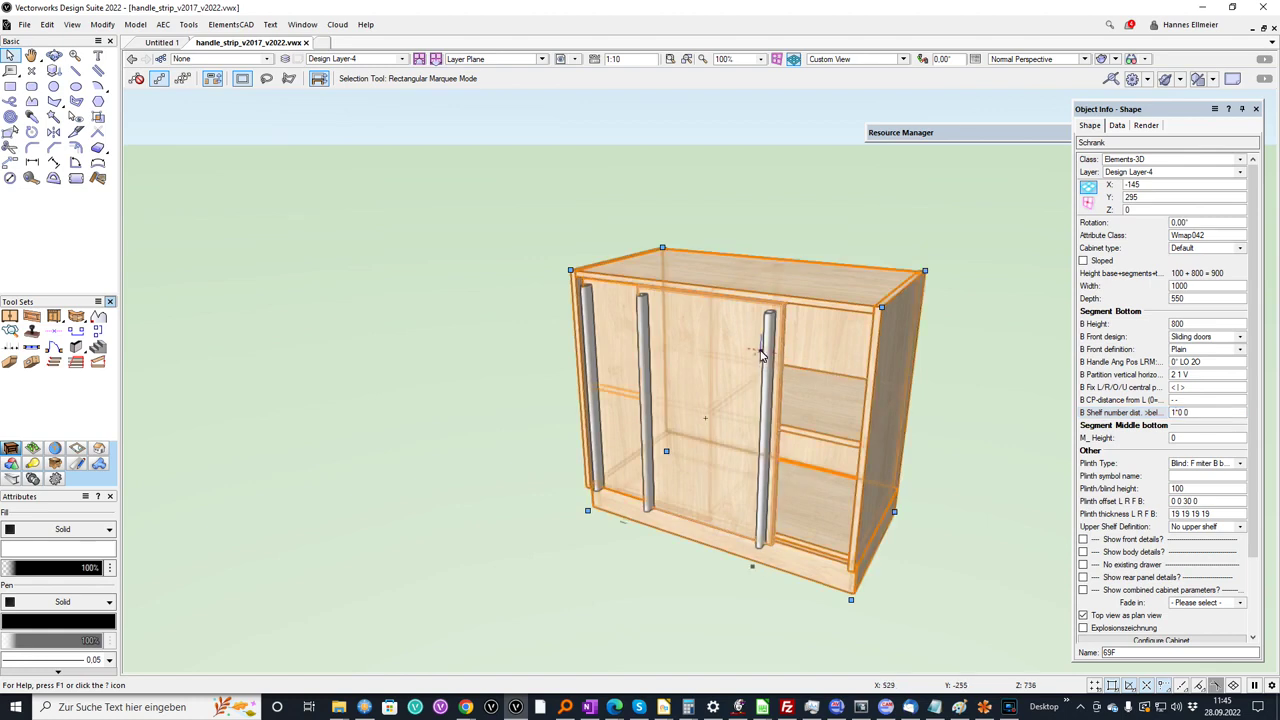